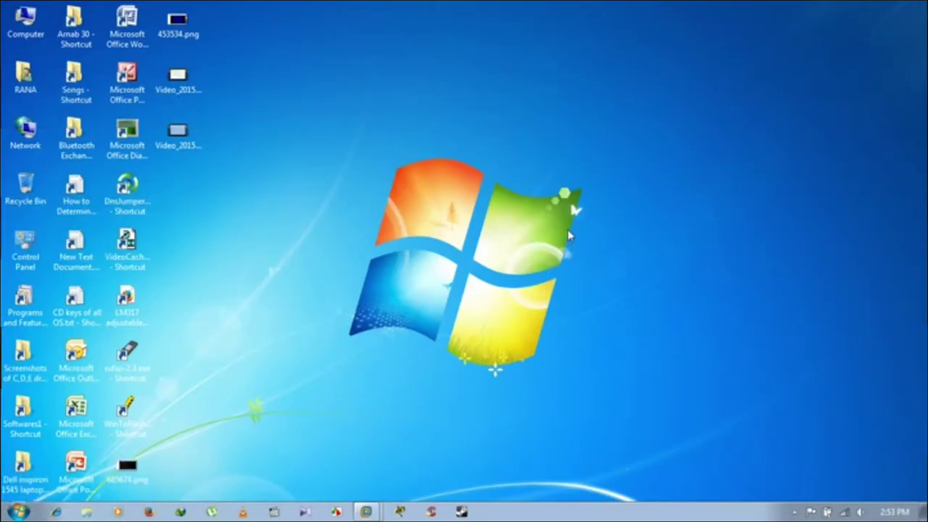
Step: Refresh the Windows desktop twice from its right-click menu
right_click(564, 84)
click(597, 129)
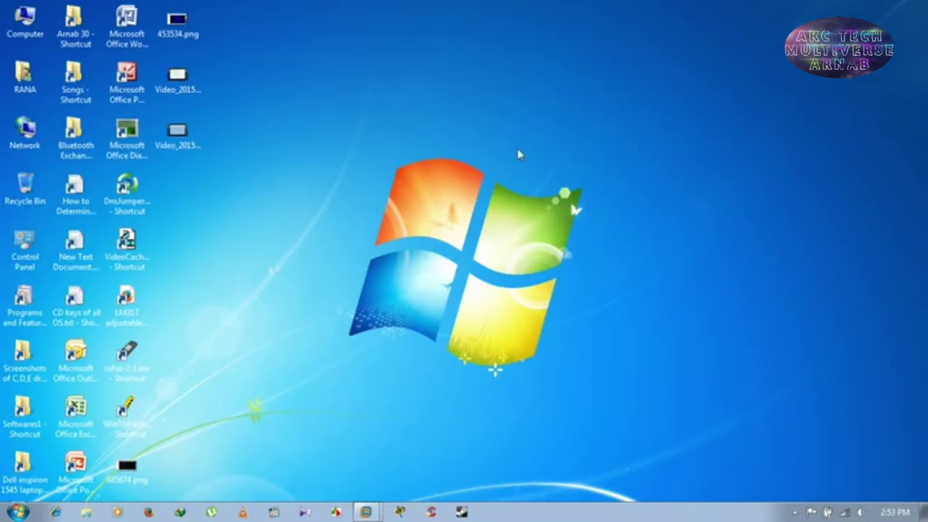
right_click(423, 115)
click(439, 153)
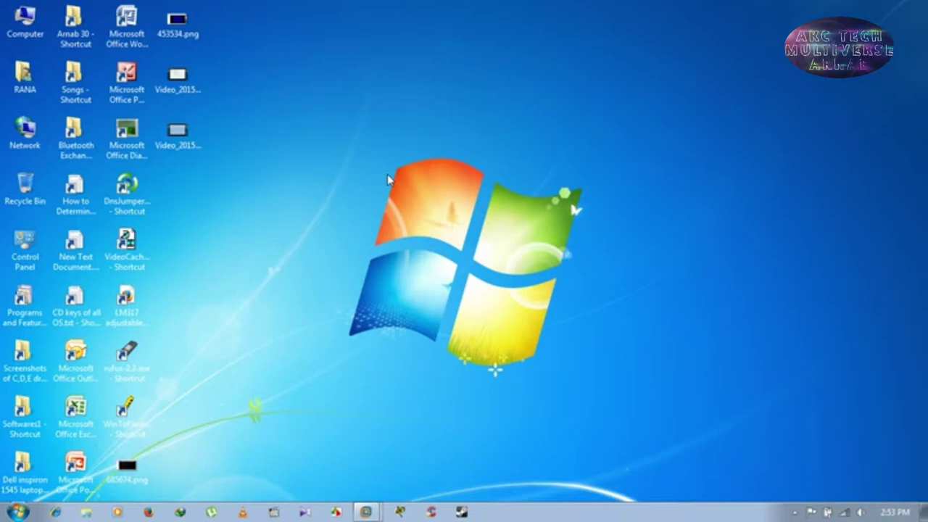
Step: Launch Word 2007 and show the Resources page of Word Options
click(81, 427)
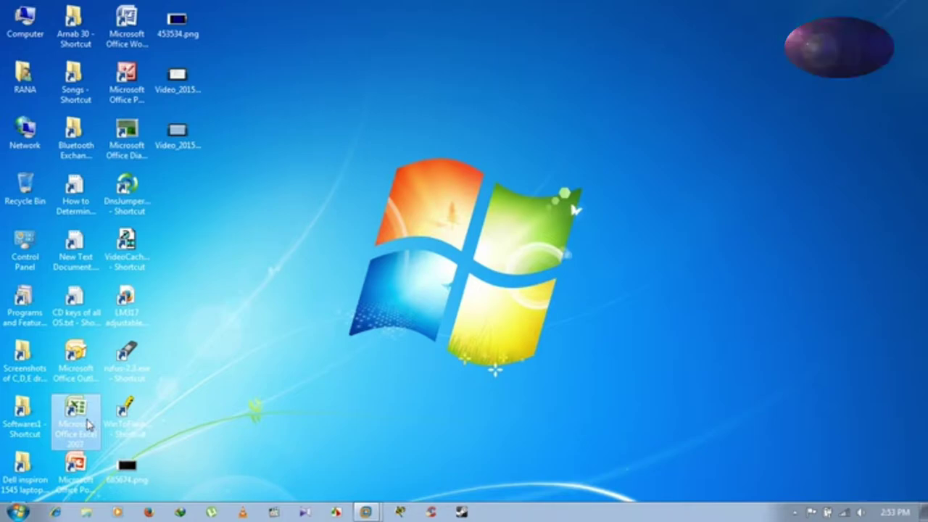
double_click(127, 26)
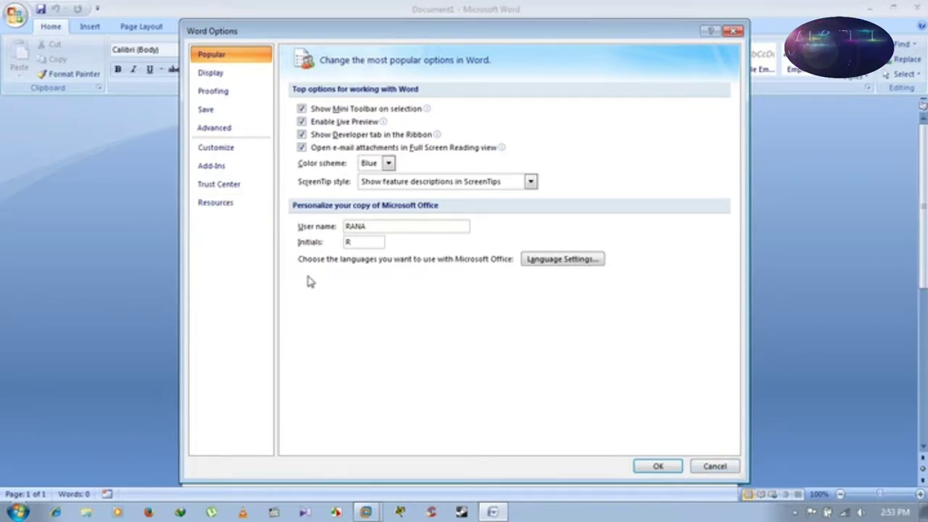
click(242, 202)
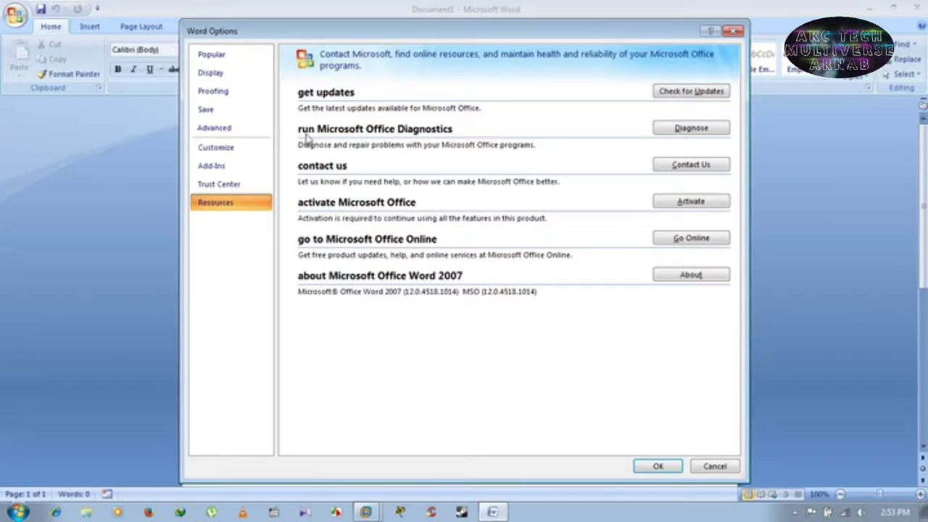
Step: Start Office Diagnostics from Resources and continue past its introduction to the checks list
click(702, 130)
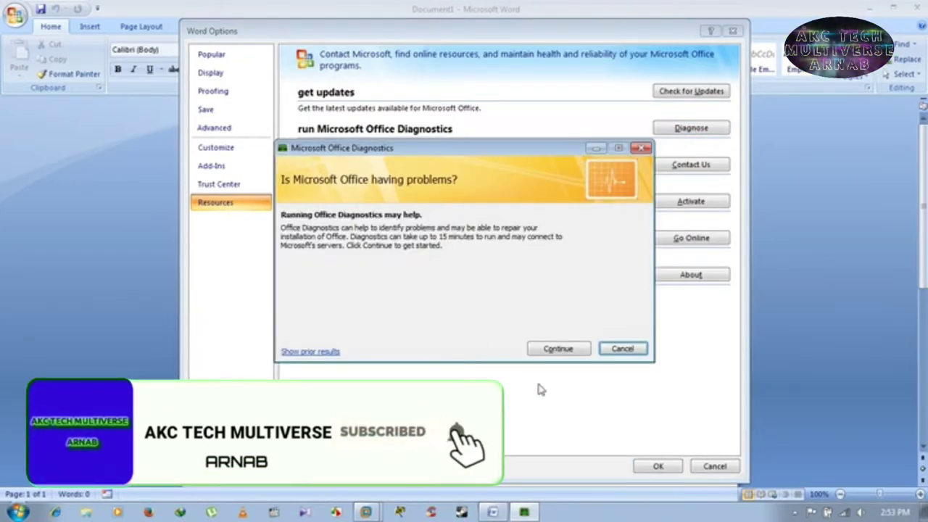
click(553, 350)
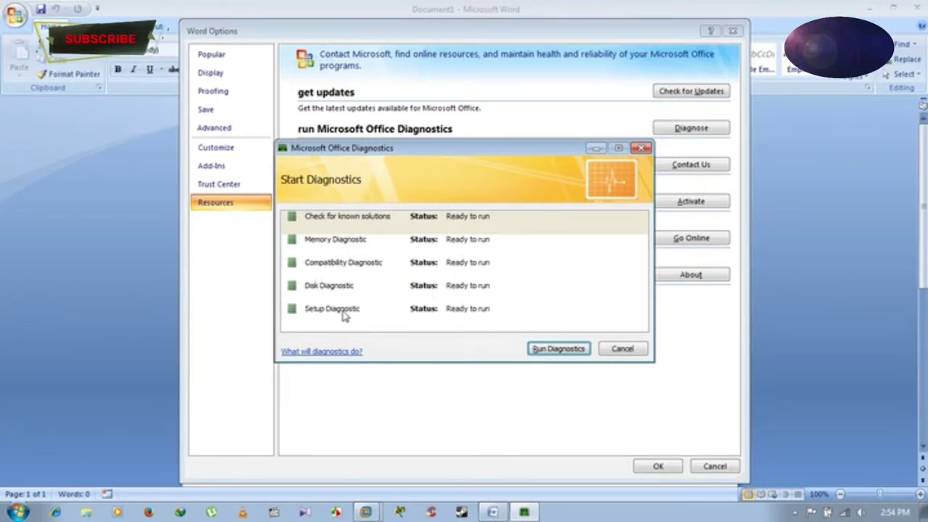
Step: Run all five diagnostics until memory, compatibility and disk checks finish and setup begins
click(543, 349)
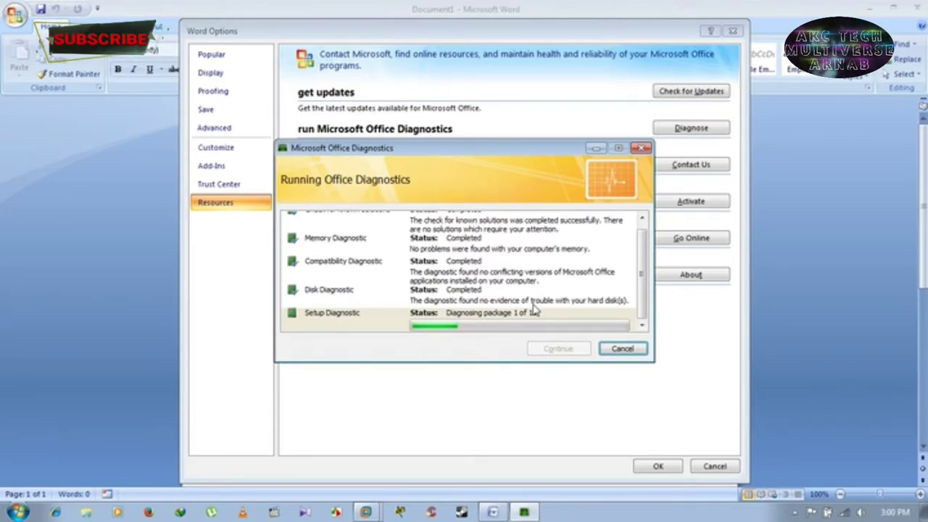
click(641, 260)
click(795, 512)
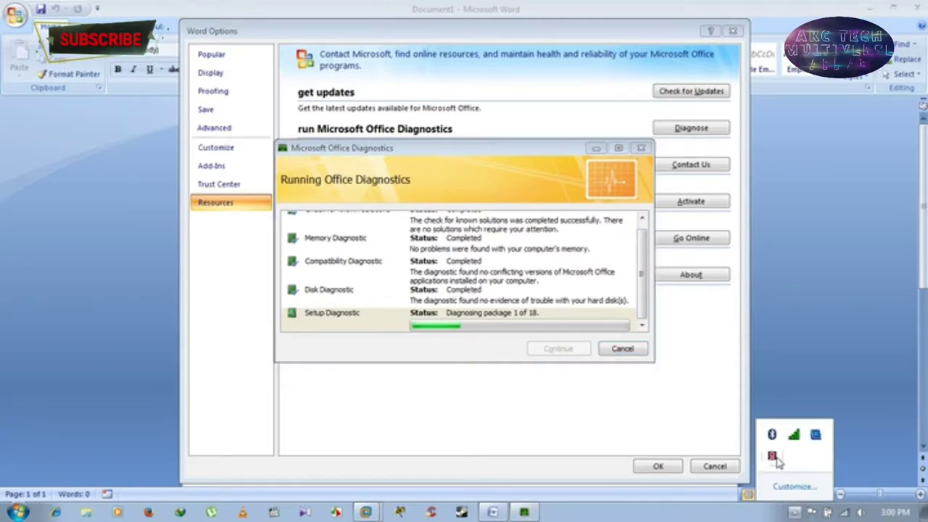
Step: Let diagnostics finish with 'No cause found': 5 run, 0 problems identified
right_click(774, 457)
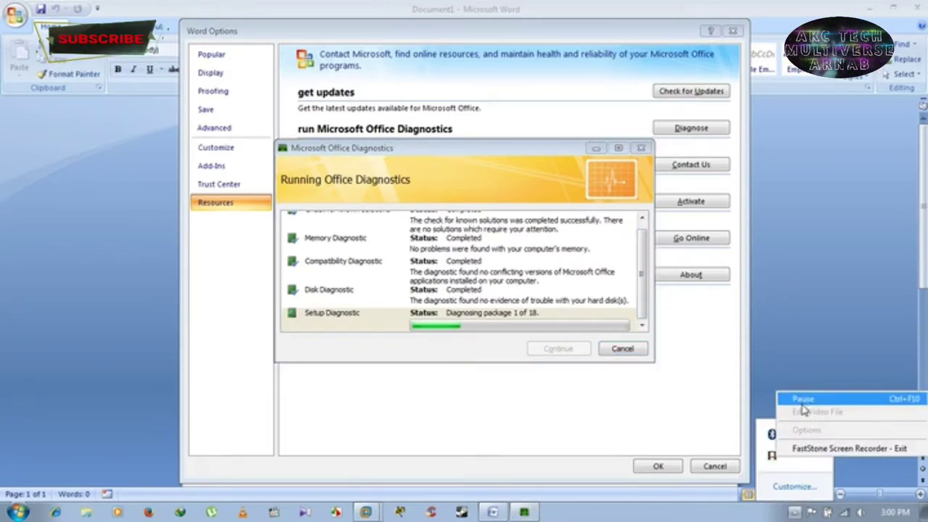
click(802, 398)
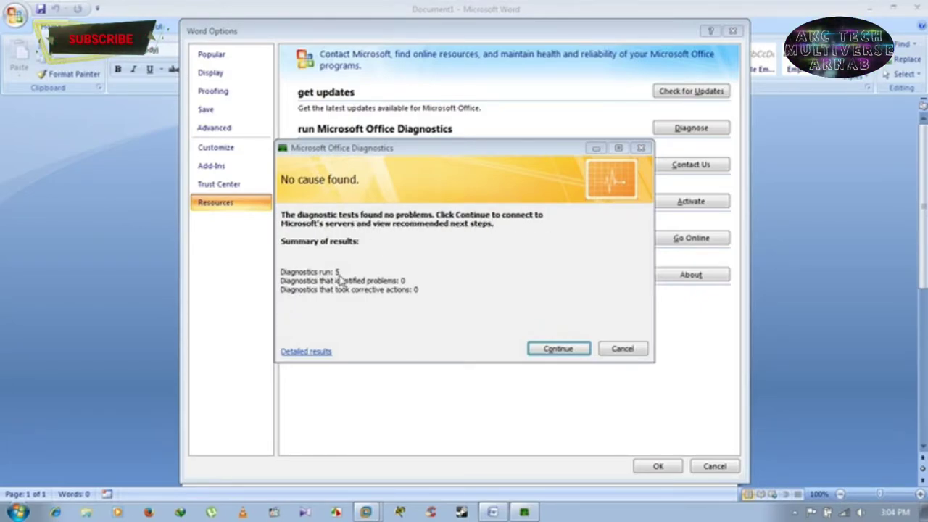
Step: Dismiss the diagnostics summary, close Word Options with OK, and quit Word
click(571, 349)
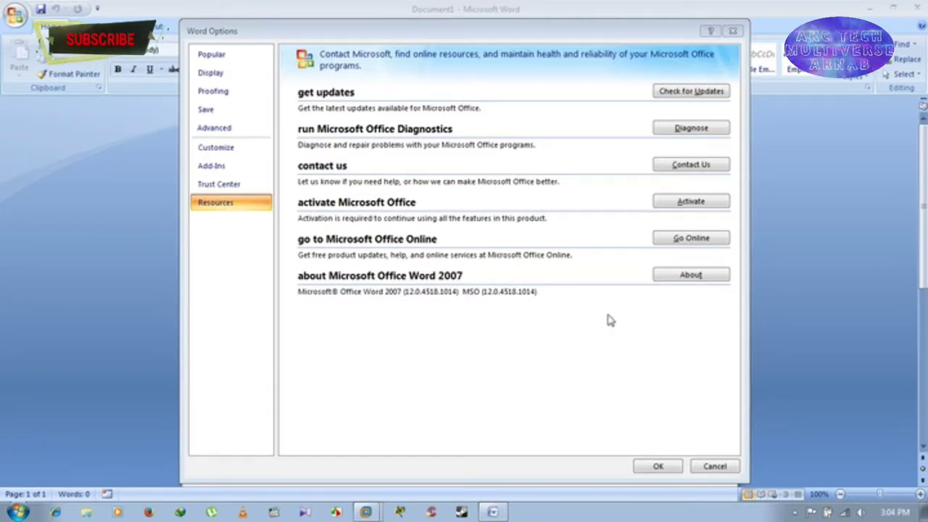
click(664, 467)
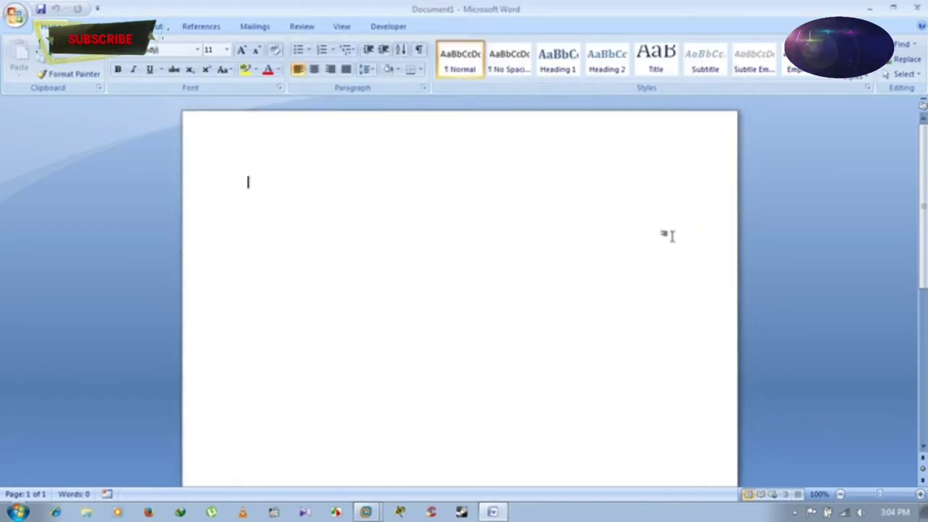
click(919, 6)
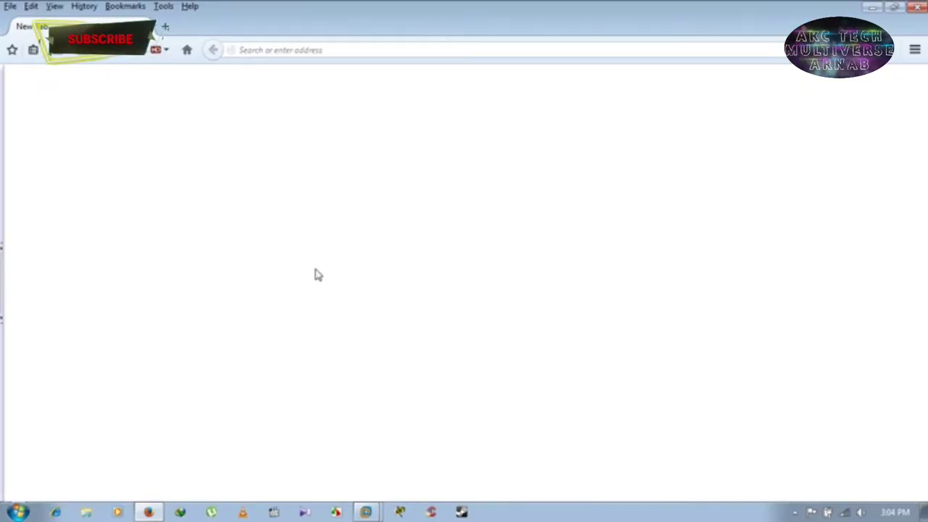
Step: Close Firefox, launch Excel 2007, and show the Resources page of Excel Options
click(918, 6)
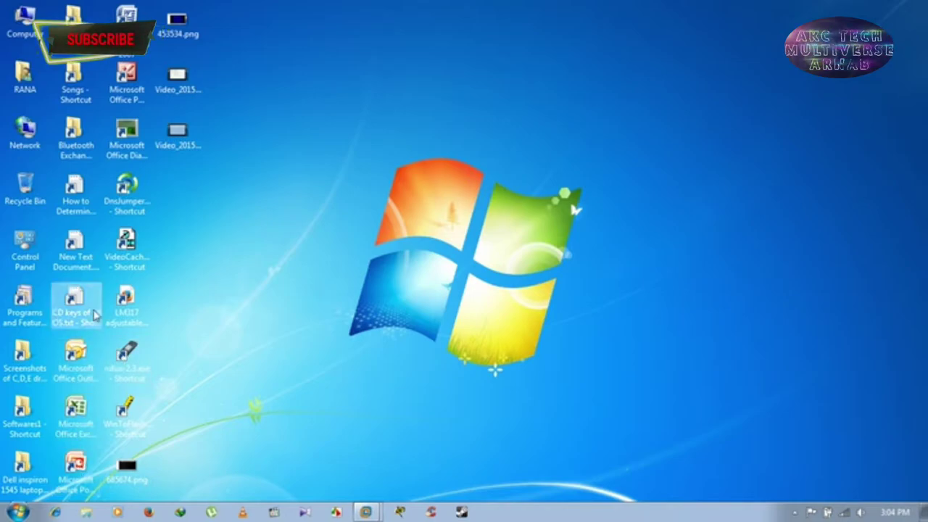
click(94, 416)
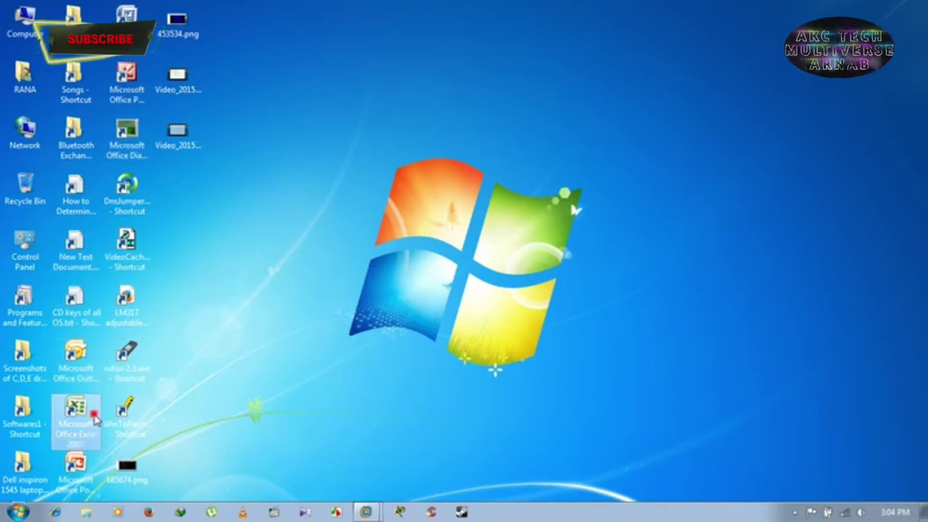
double_click(94, 417)
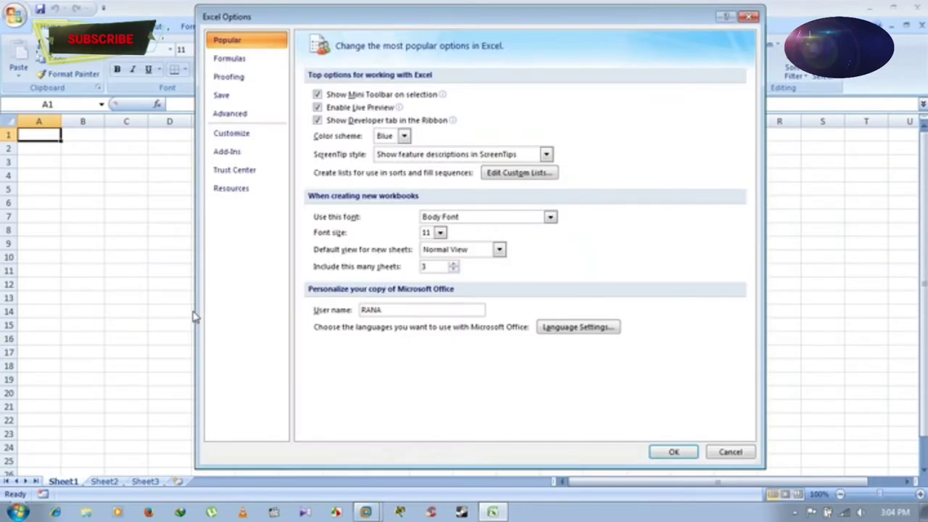
click(237, 195)
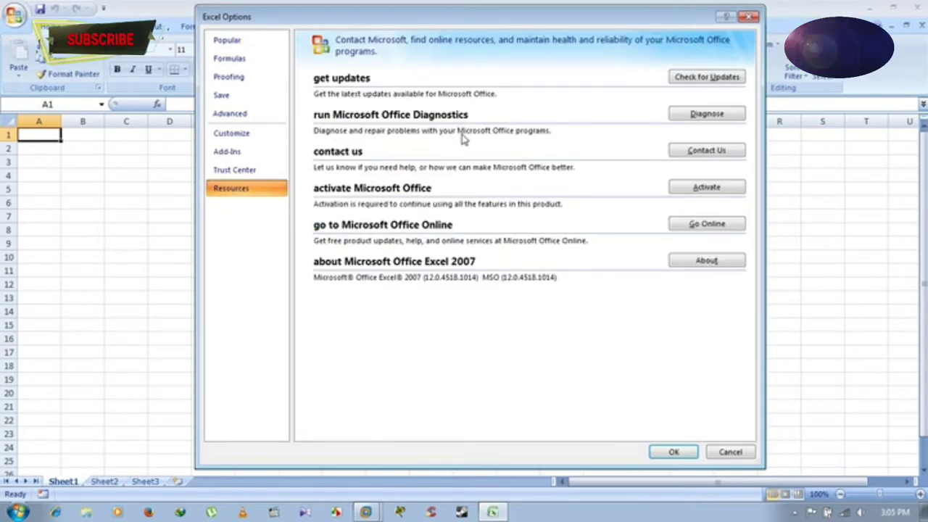
Step: Open Office Diagnostics from Excel, cancel without running, close options and quit Excel
click(700, 117)
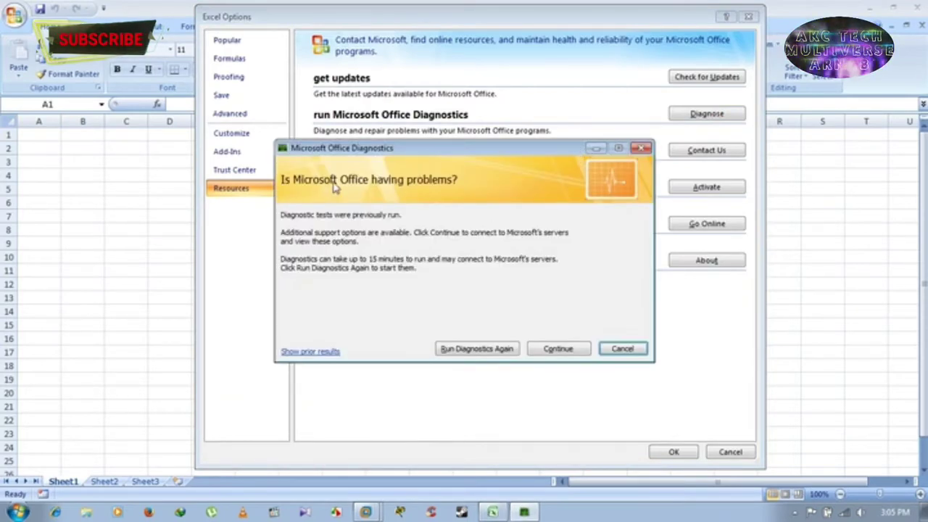
click(477, 350)
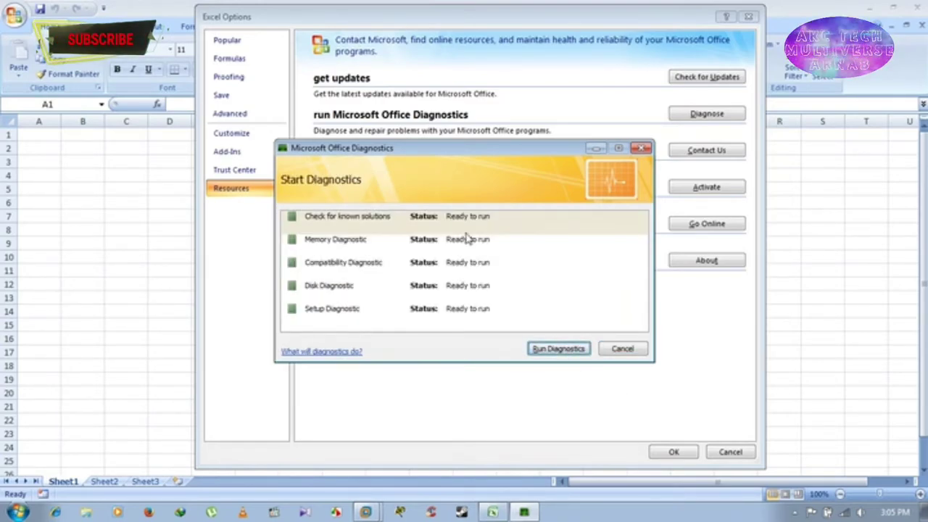
click(621, 349)
click(739, 455)
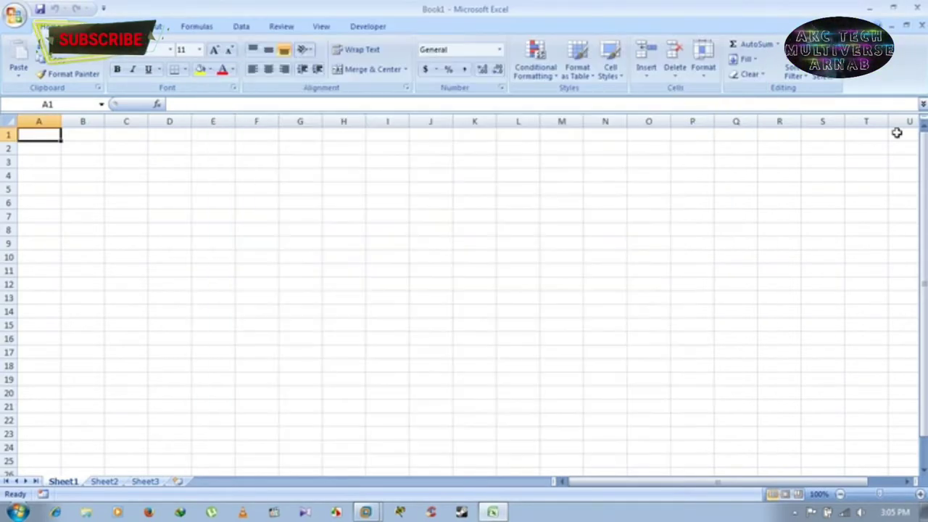
click(919, 6)
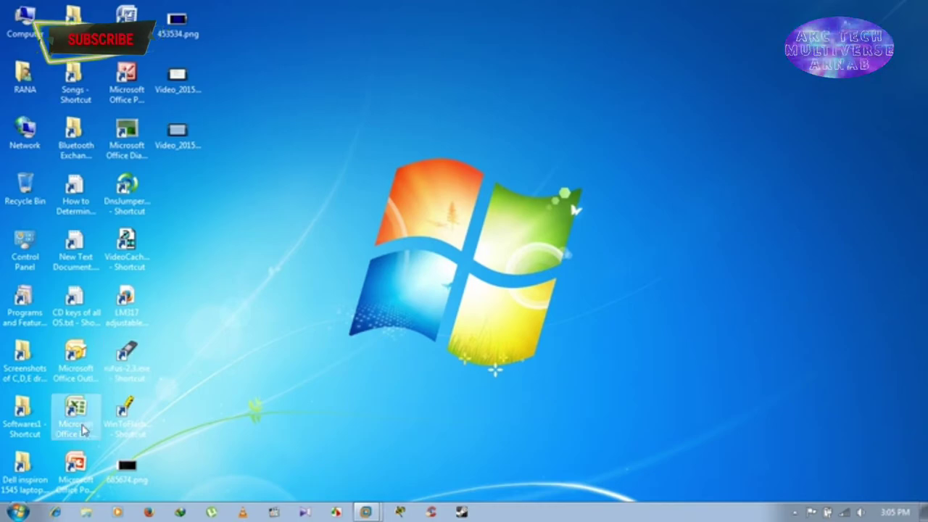
Step: Launch PowerPoint, reach Office Diagnostics via Resources, cancel it, and quit PowerPoint
double_click(75, 468)
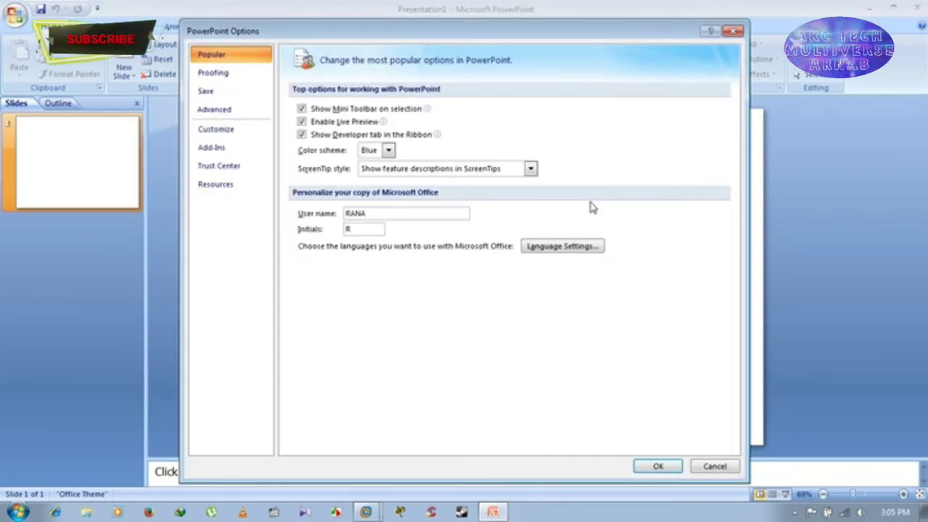
click(228, 185)
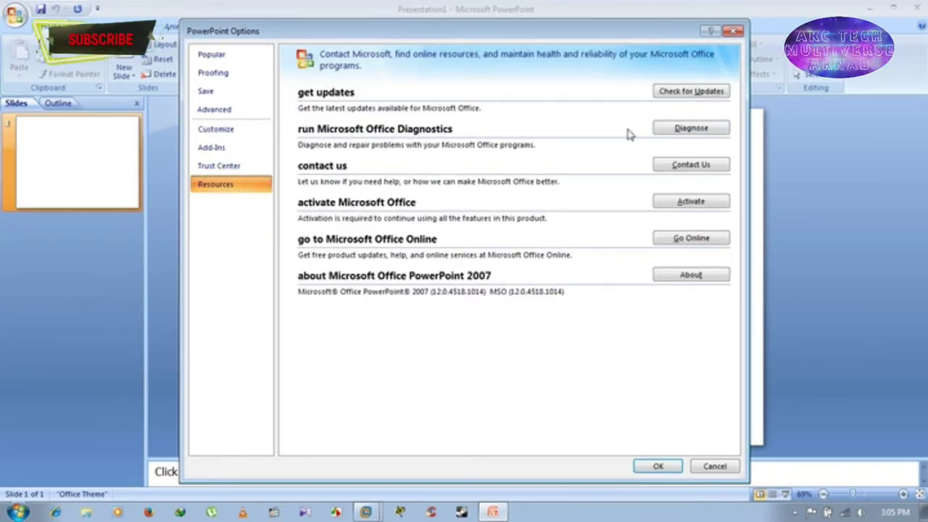
click(694, 130)
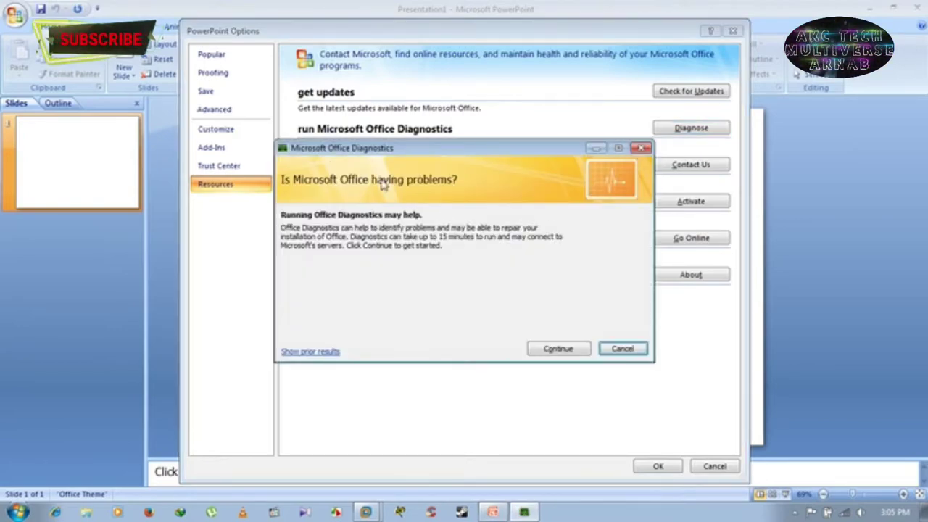
click(557, 349)
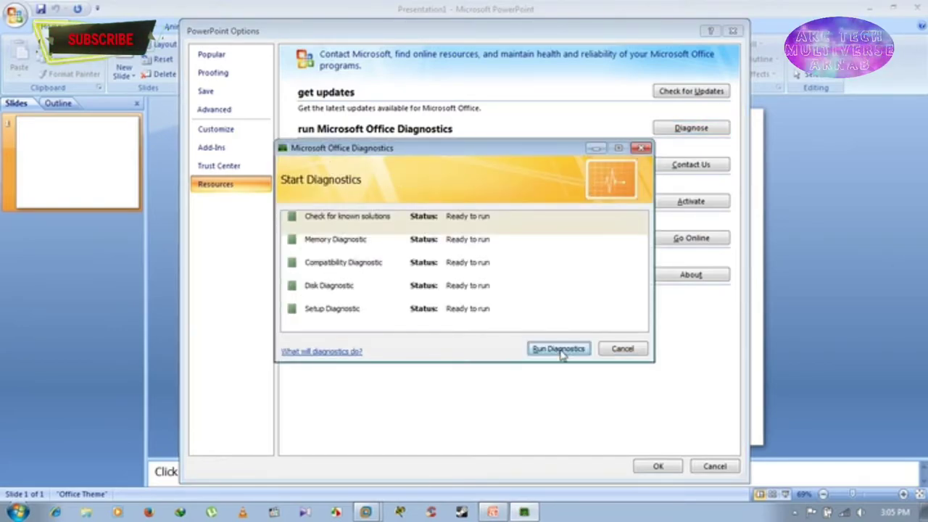
click(622, 349)
click(714, 466)
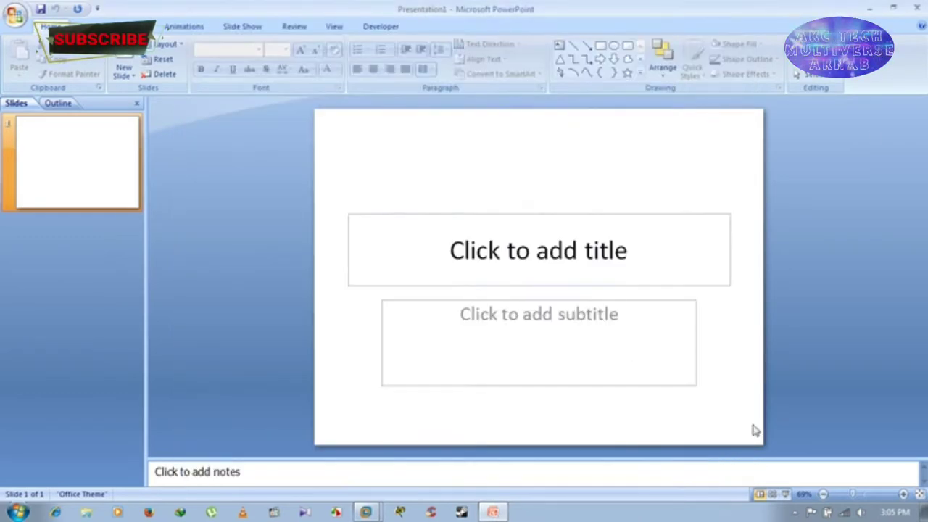
click(918, 7)
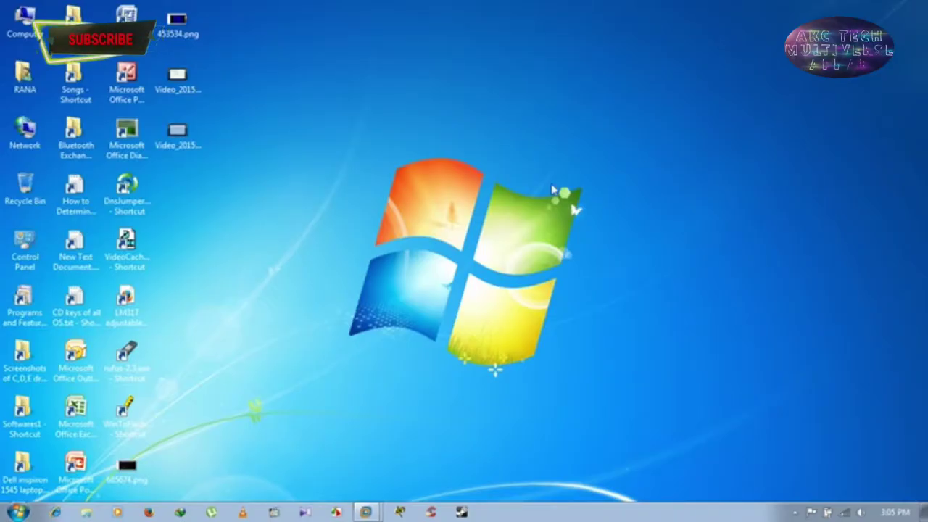
right_click(415, 179)
click(439, 210)
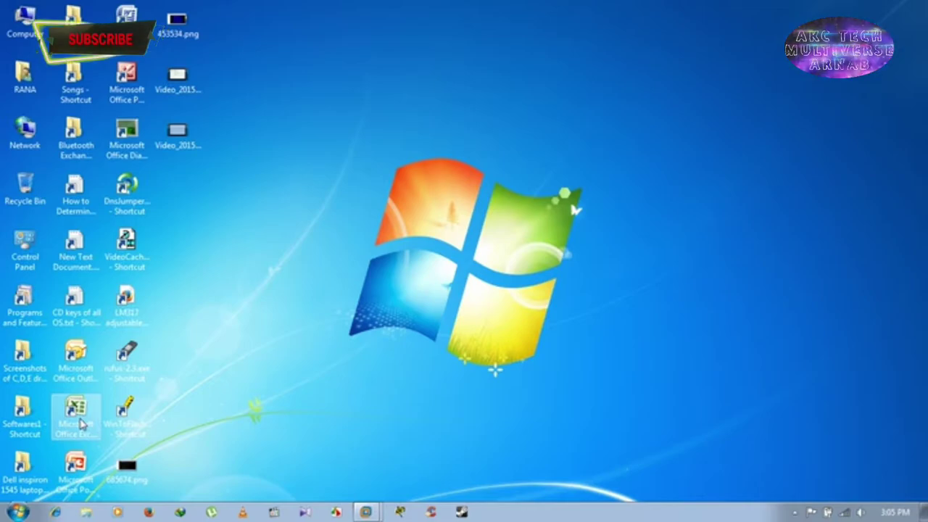
double_click(124, 81)
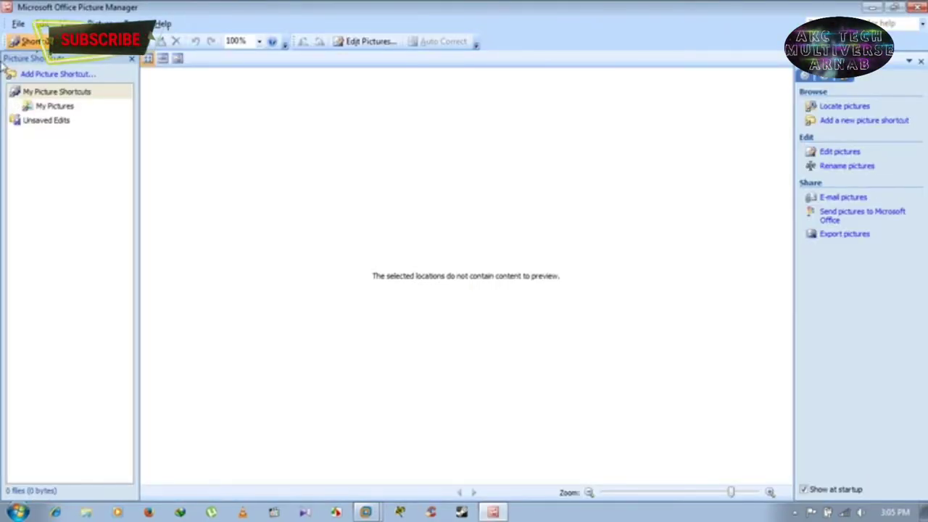
click(20, 22)
click(442, 246)
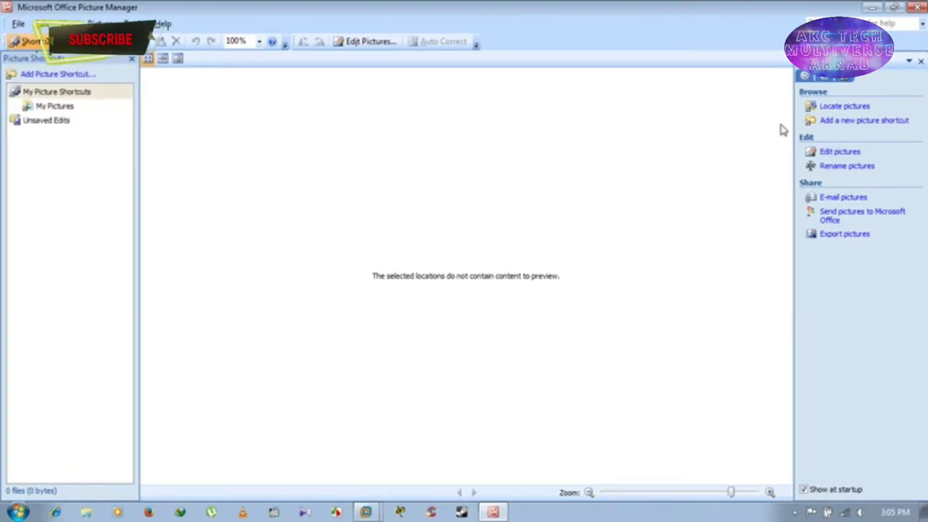
click(915, 7)
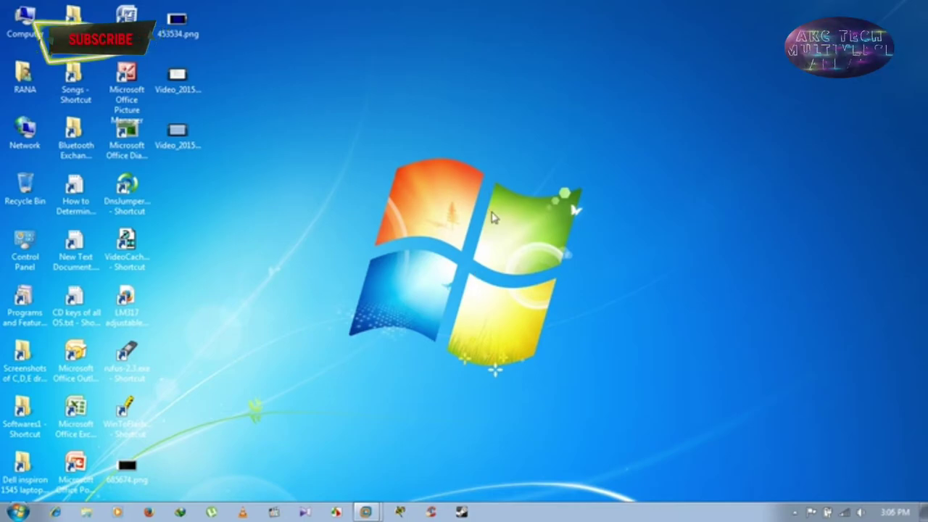
Step: Launch Excel 2007 and show the Advanced page of Excel Options
right_click(79, 429)
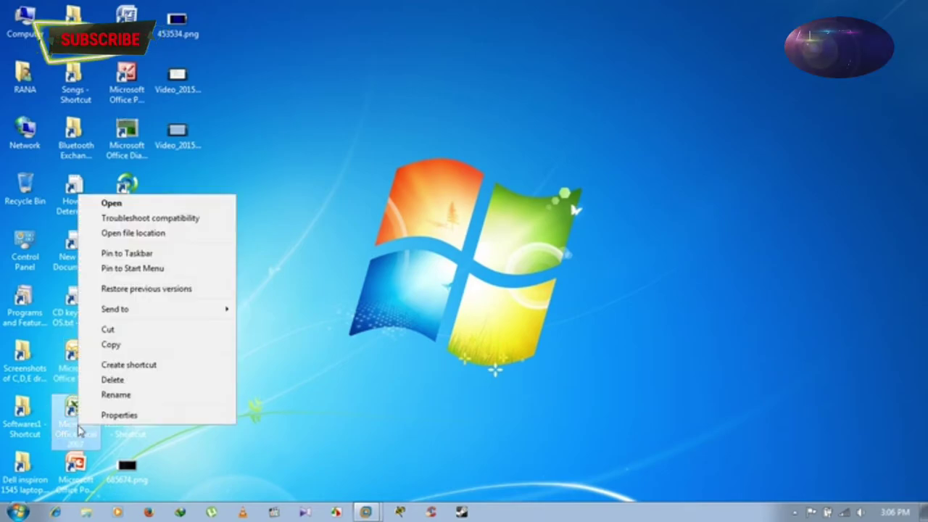
double_click(75, 433)
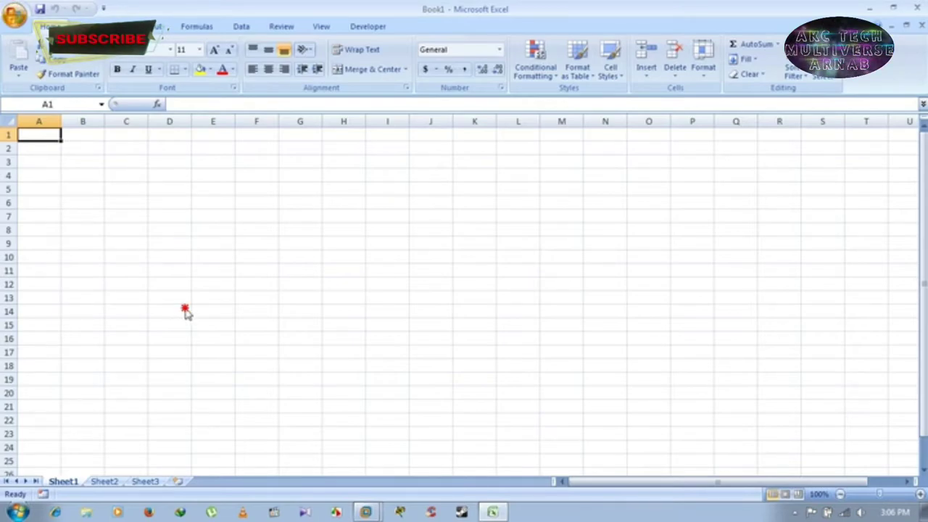
key(alt+t)
key(o)
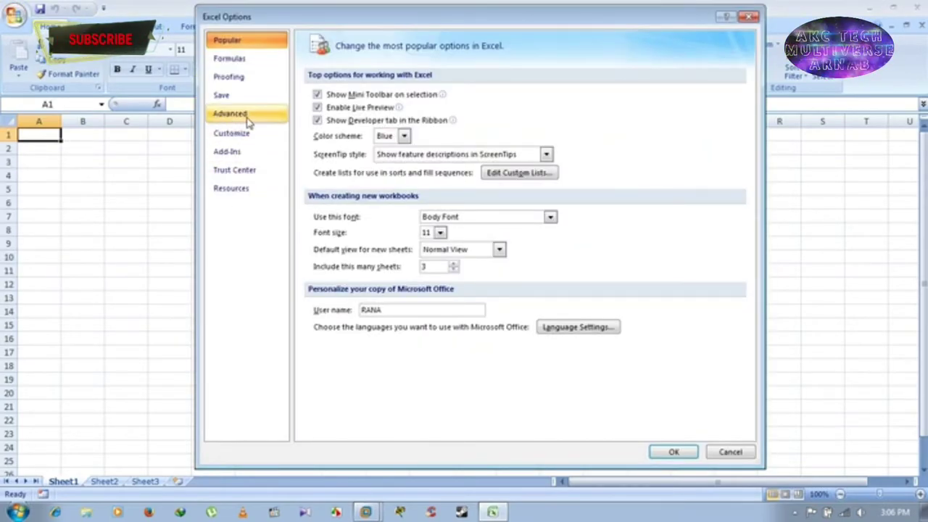
click(239, 114)
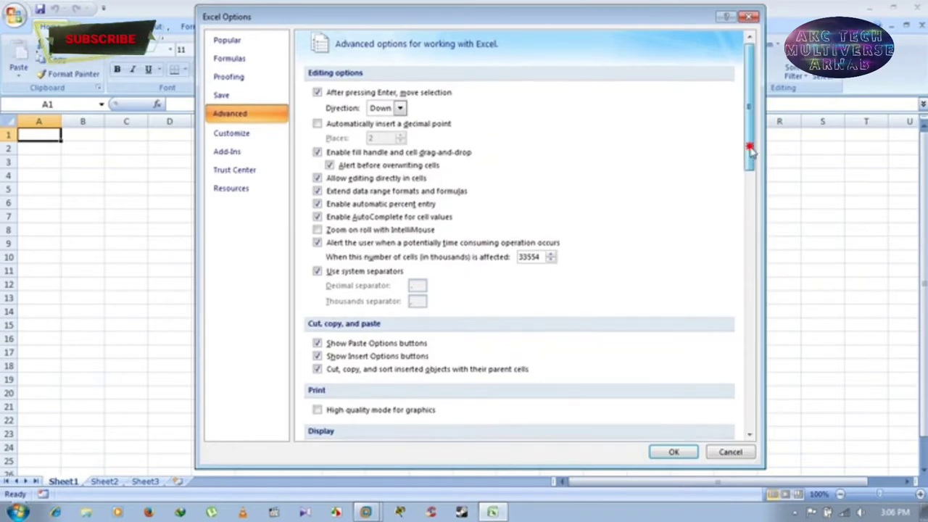
Step: Check 'Ignore other applications that use DDE' under General and confirm with OK
drag(750, 148, 750, 153)
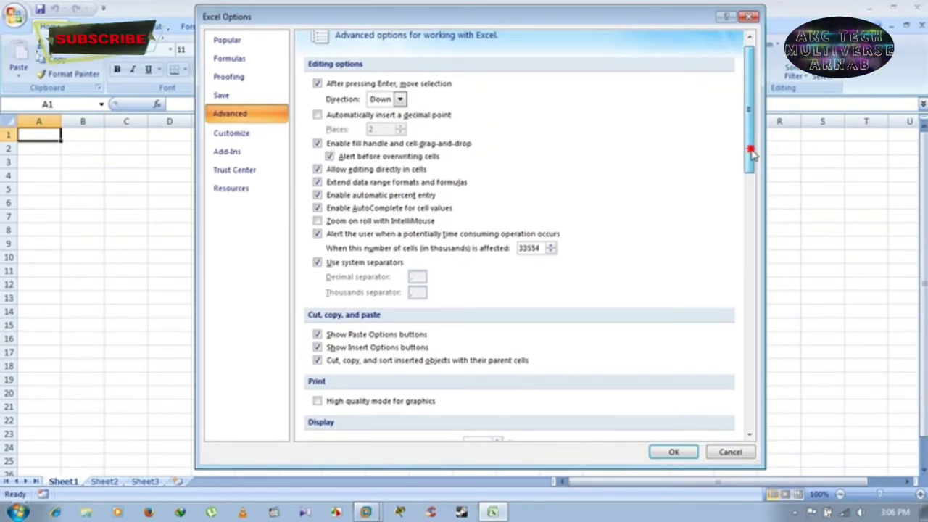
drag(751, 150, 751, 150)
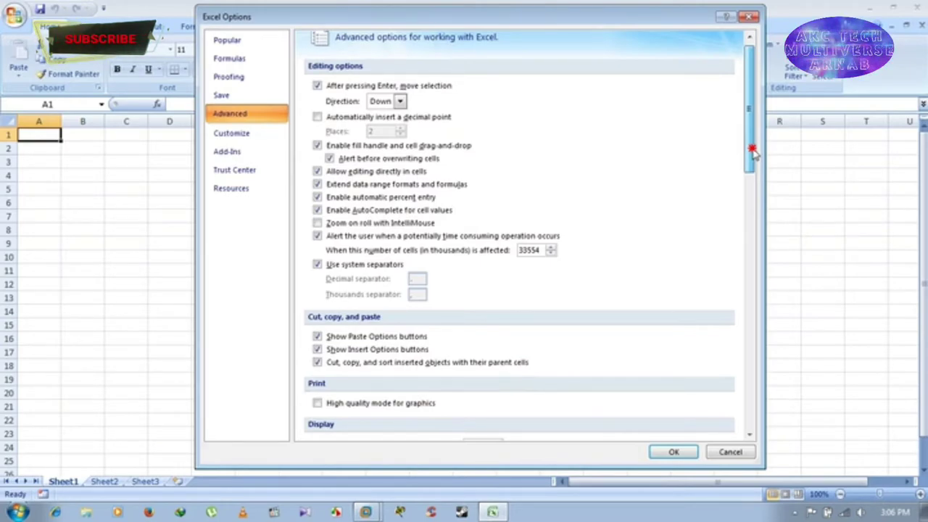
mouse_move(752, 150)
mouse_down()
mouse_move(782, 214)
mouse_move(780, 346)
mouse_up()
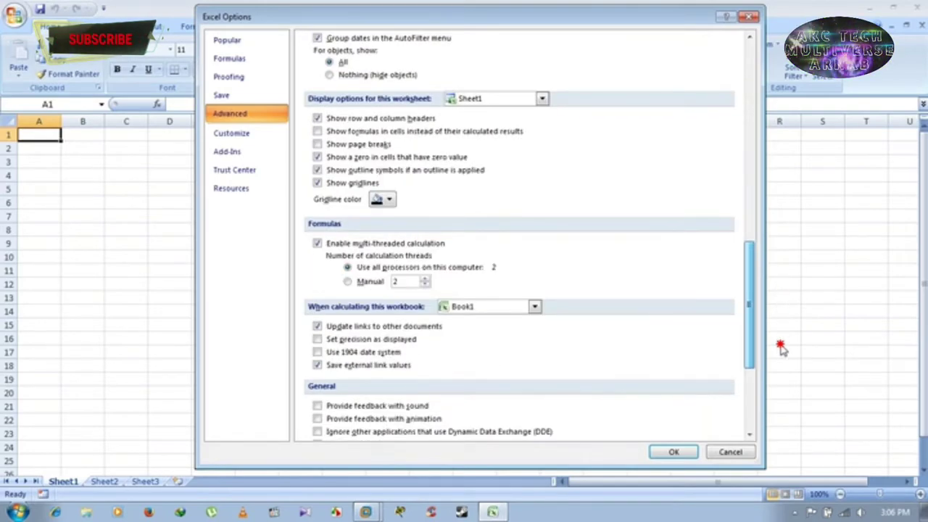
drag(780, 348, 775, 435)
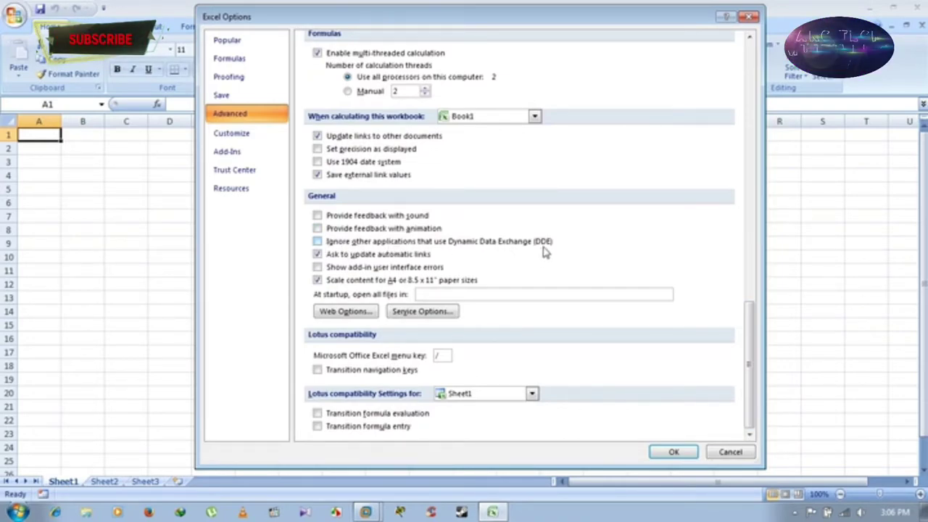
click(318, 241)
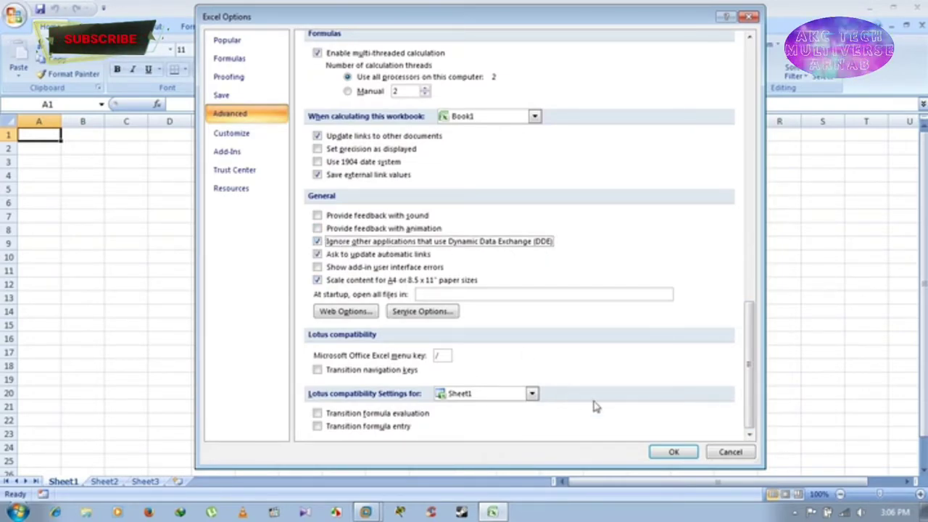
click(673, 452)
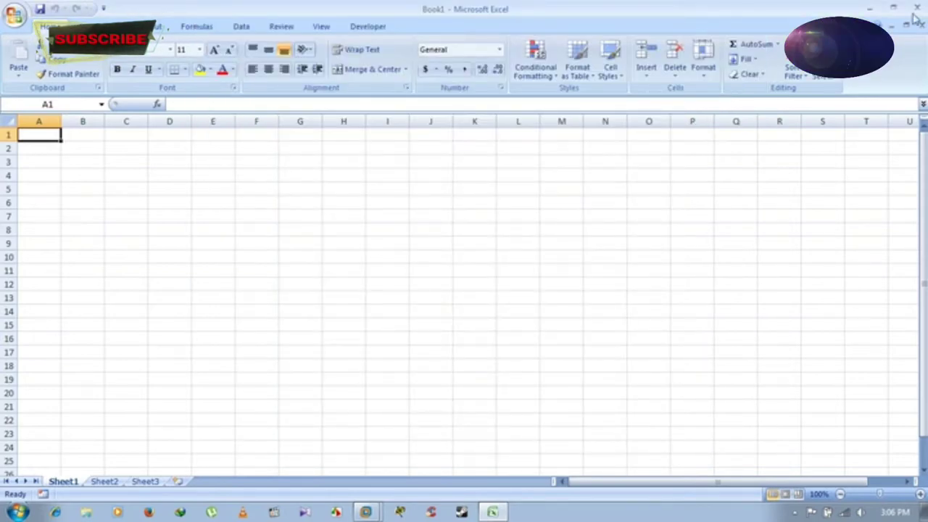
Step: Close Excel and browse to the MSOFFICE FILES folder on DATA (D:)
click(917, 7)
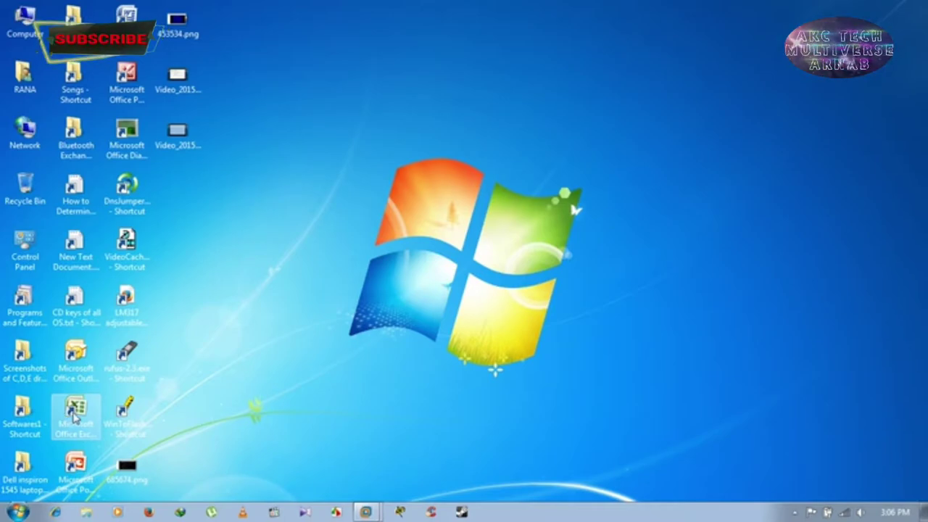
double_click(25, 20)
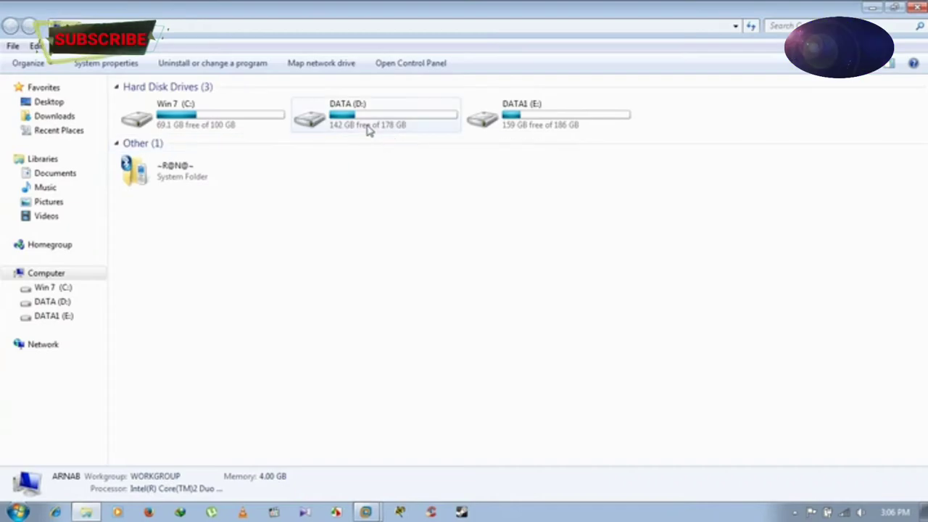
double_click(369, 119)
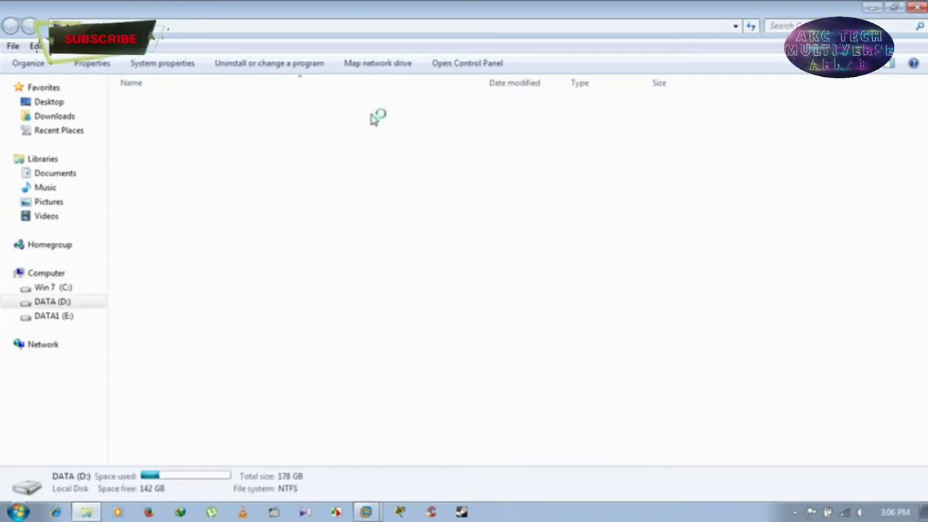
double_click(208, 135)
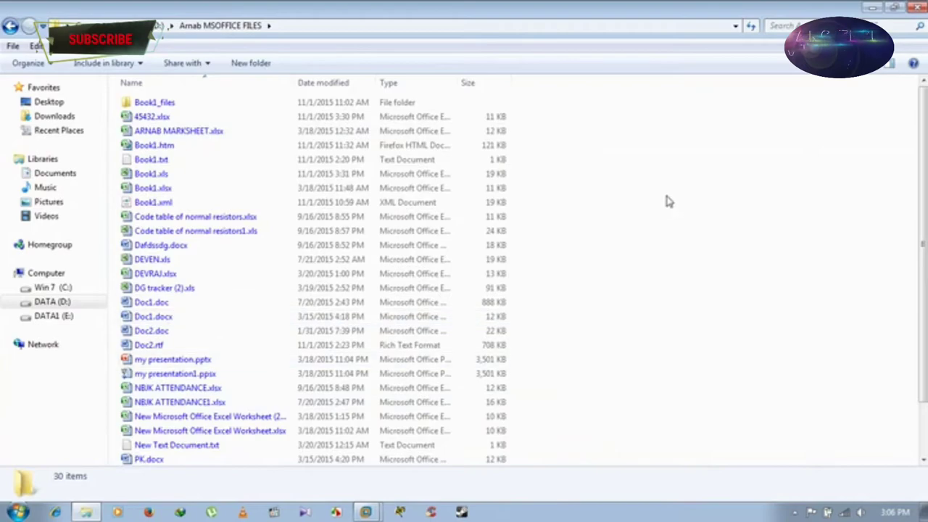
Step: Open Book1.xlsx and dismiss the 'problem sending the command' error
scroll(667, 201, down, 2)
scroll(666, 200, up, 2)
scroll(394, 356, down, 2)
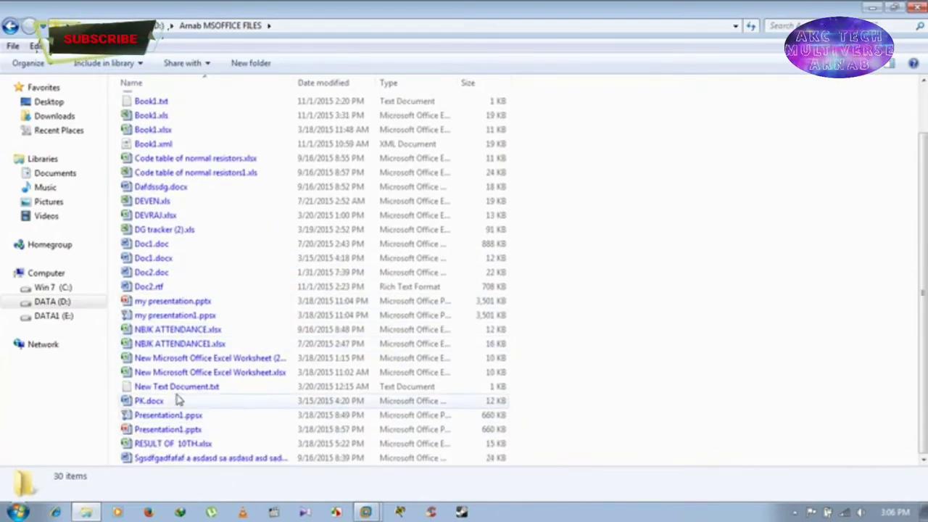
scroll(257, 321, up, 2)
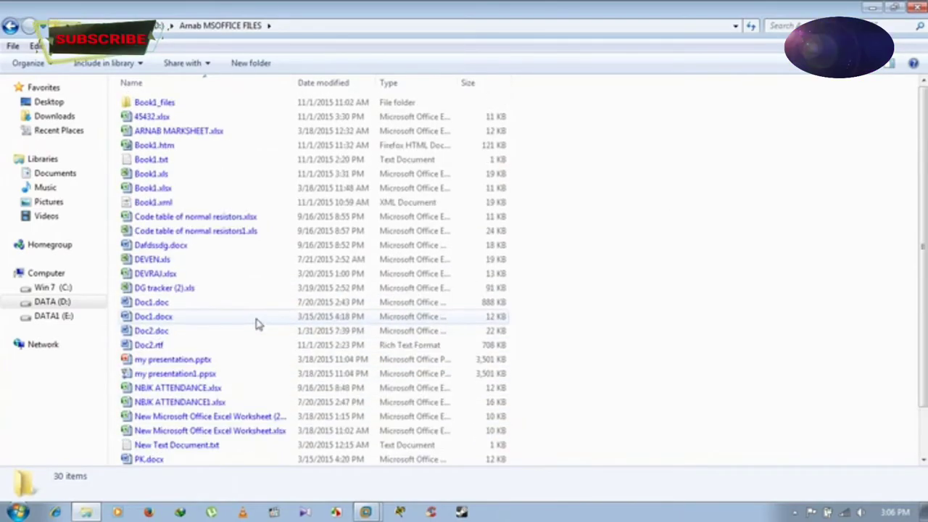
double_click(150, 189)
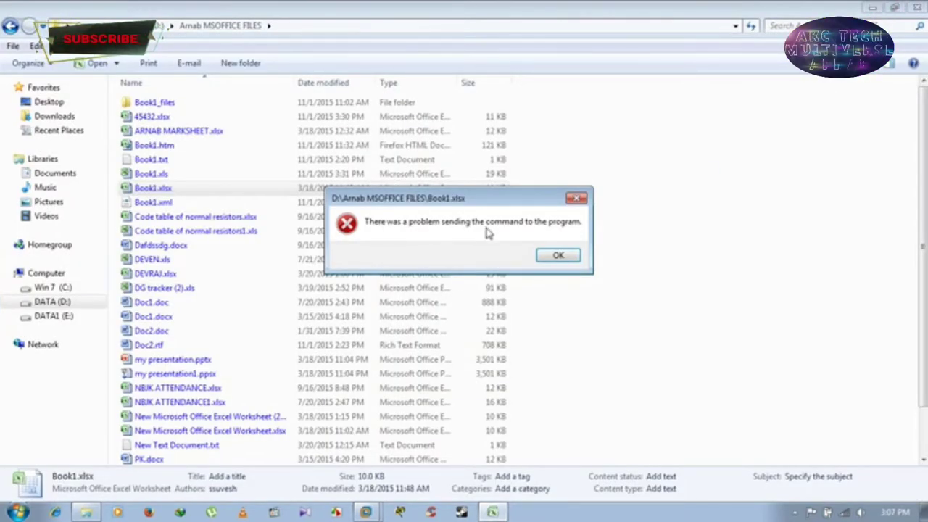
click(557, 253)
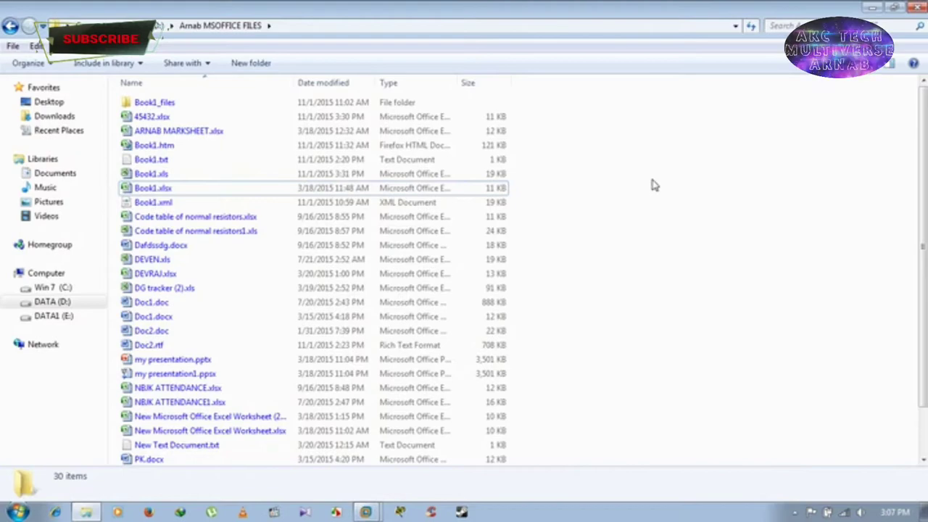
Step: Try opening Book1.xls, dismiss the sending-command error, then close Explorer and Excel
click(896, 8)
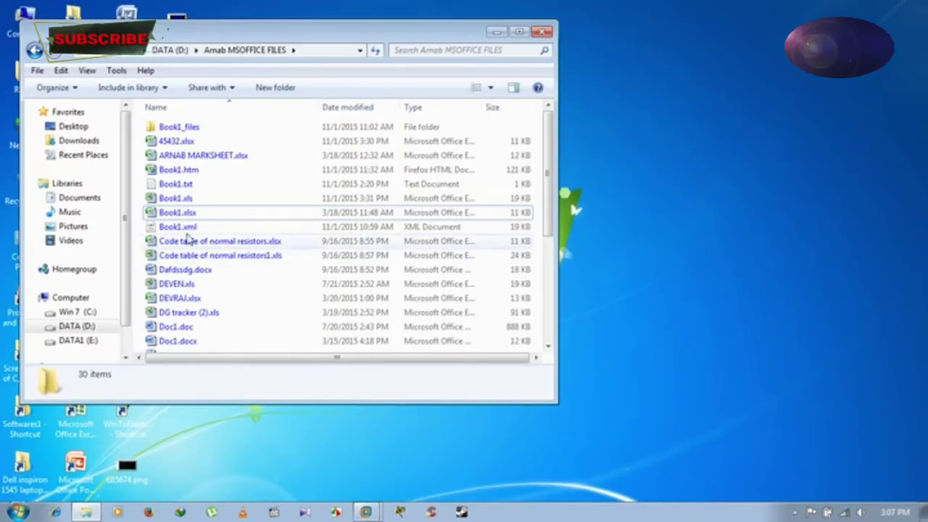
click(175, 200)
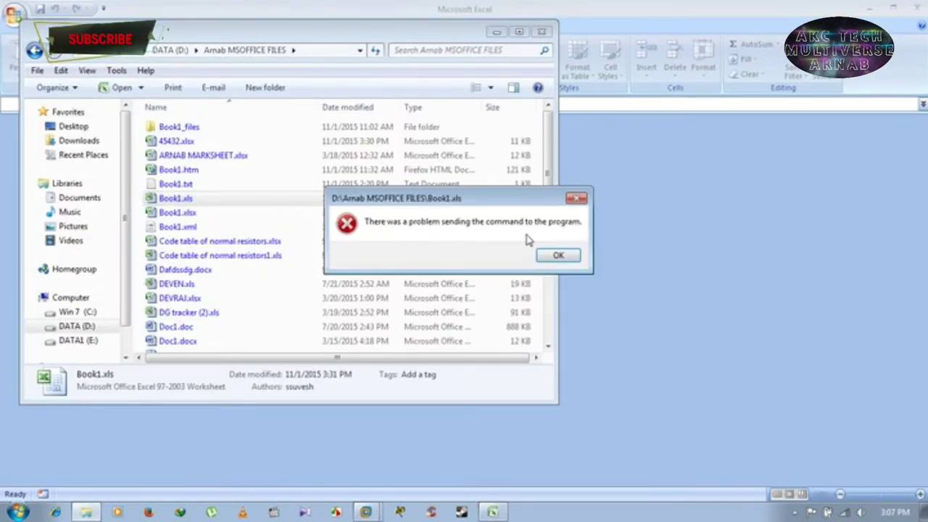
click(559, 255)
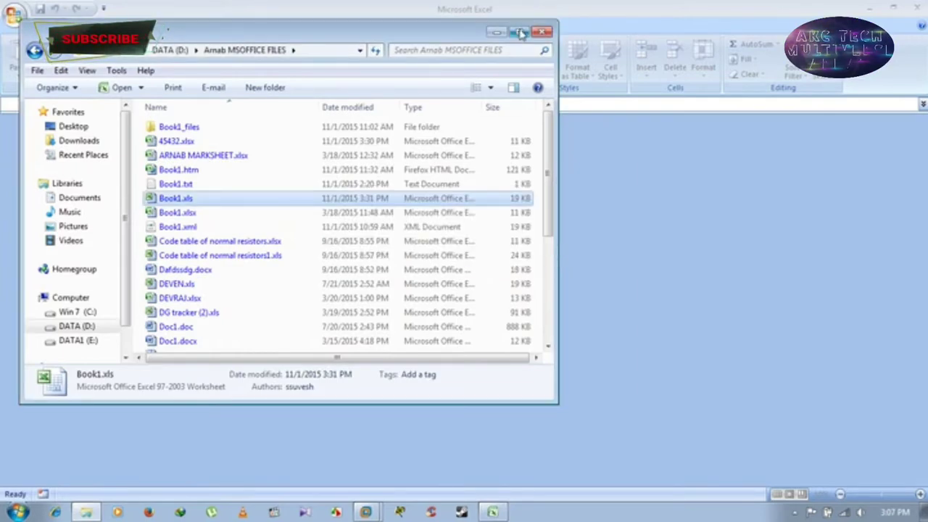
click(496, 33)
click(919, 6)
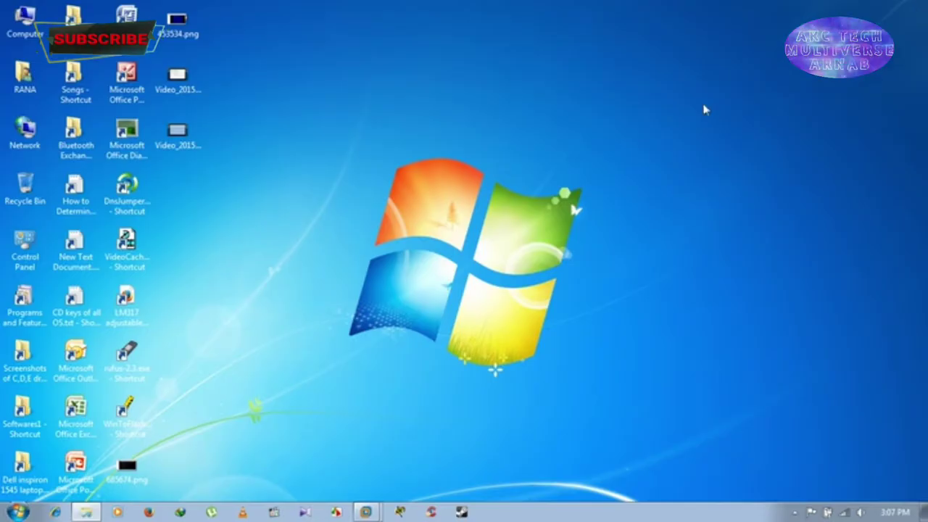
Step: Copy the marksheet workbook from Explorer and paste it onto the desktop
click(87, 512)
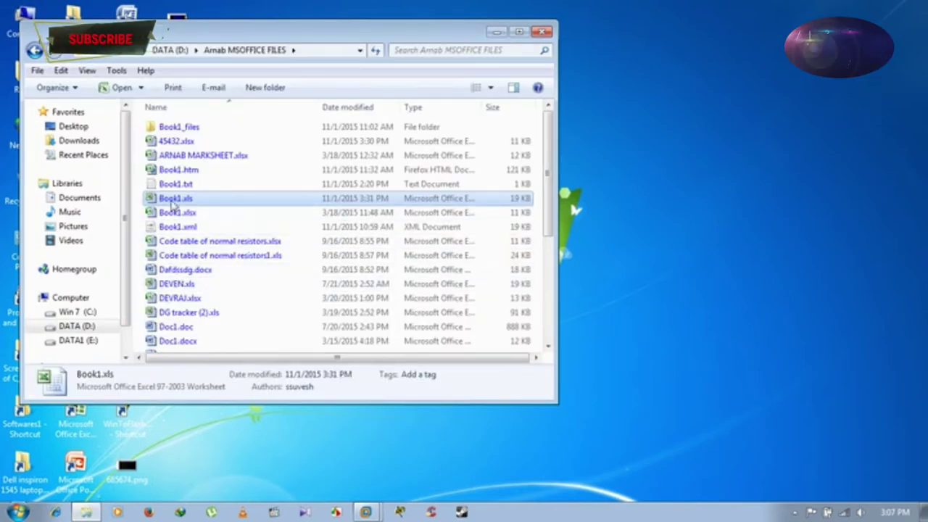
click(205, 155)
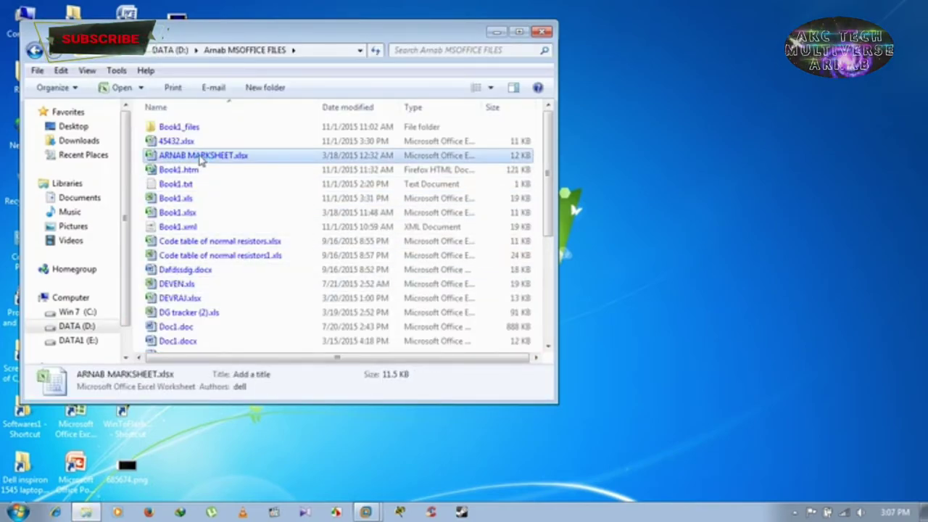
right_click(201, 156)
click(232, 369)
right_click(664, 263)
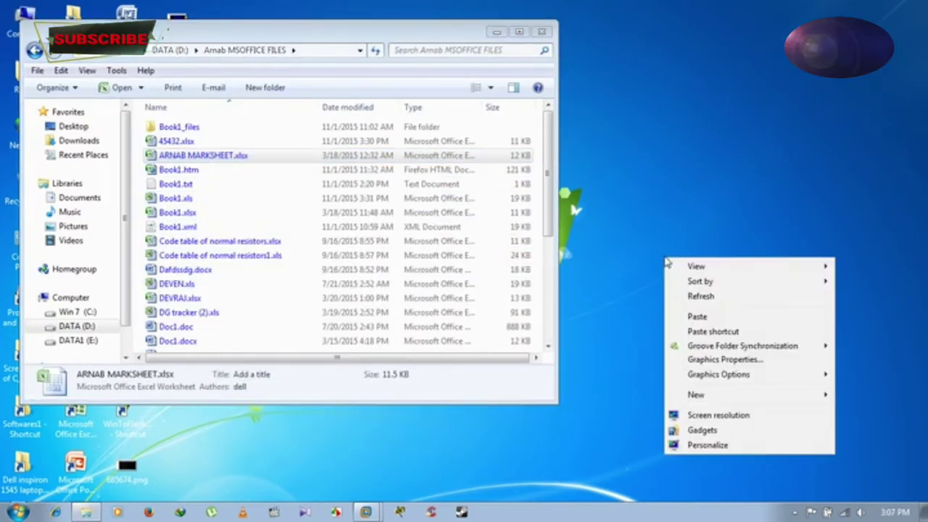
click(717, 314)
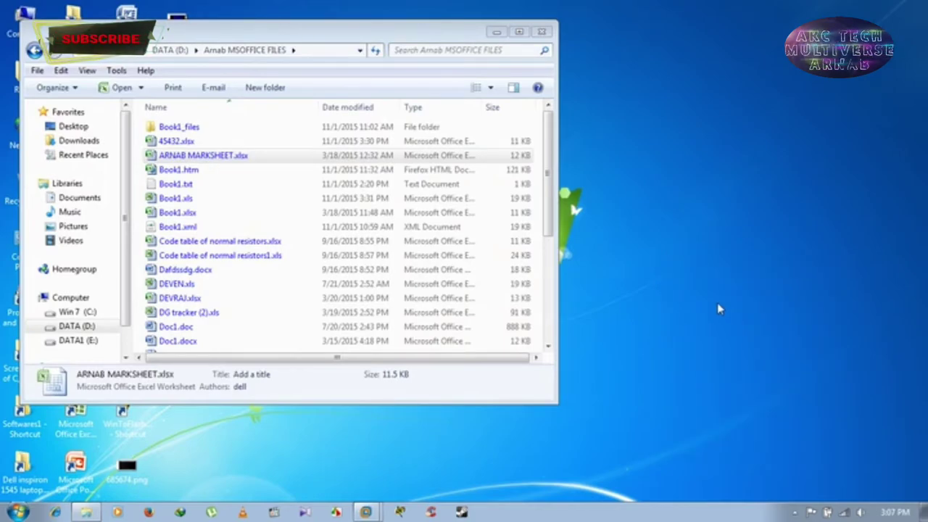
Step: Open the desktop marksheet copy, dismiss the sending-command error, and close the empty Excel
click(543, 33)
click(180, 200)
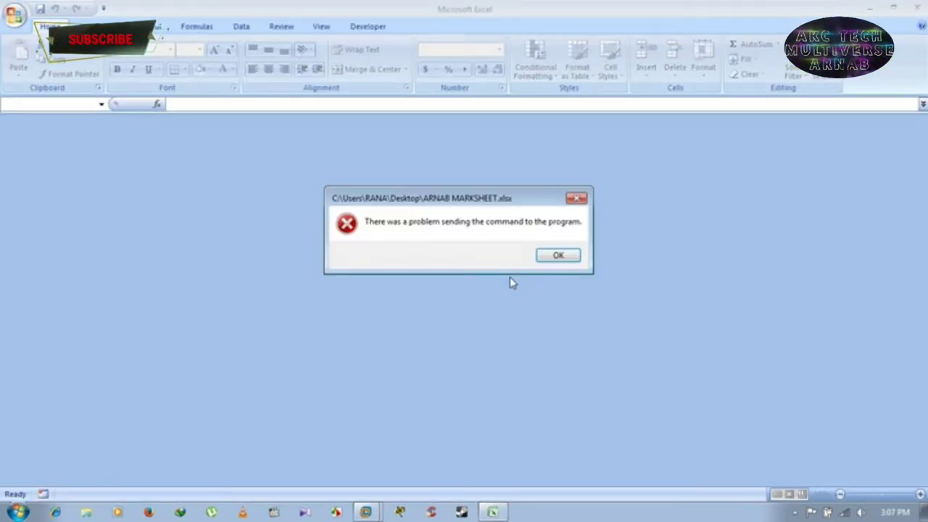
click(567, 257)
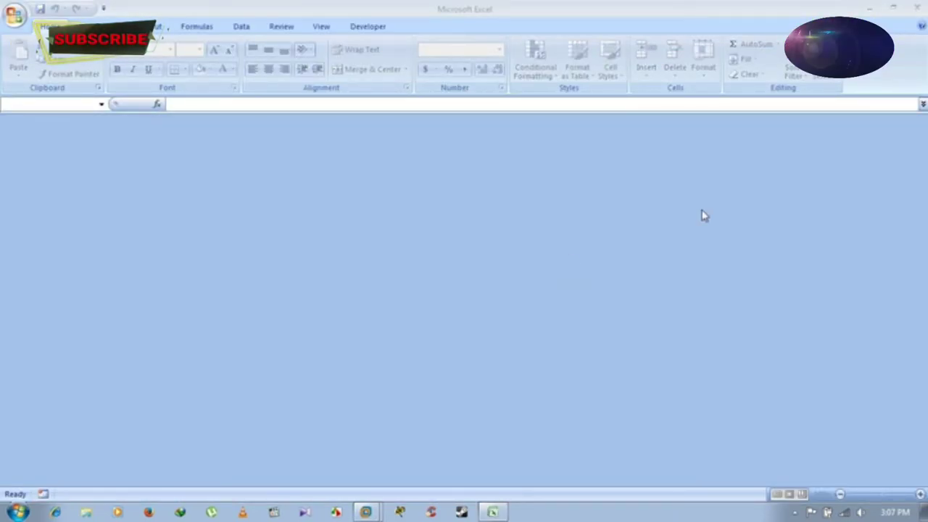
click(917, 9)
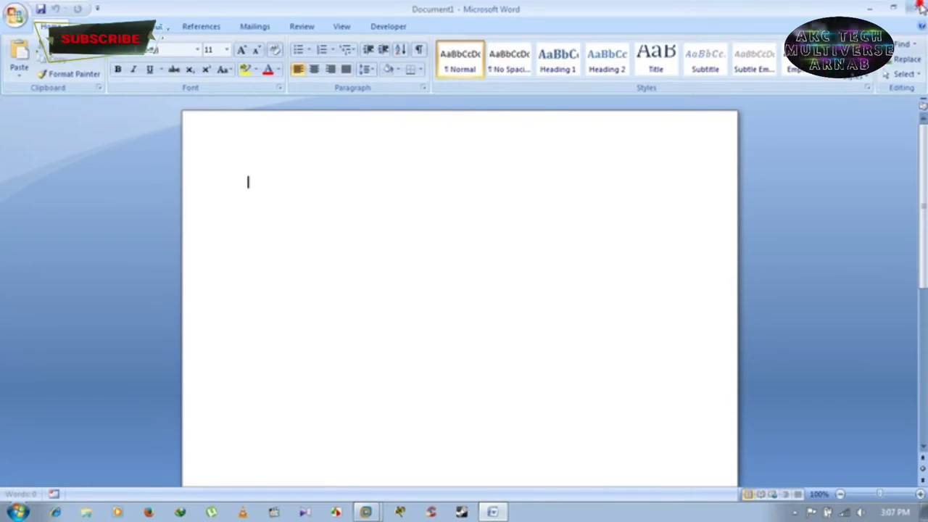
Step: Close Word and open the MSOFFICE FILES folder on DATA (D:) in a maximized Computer window
click(919, 8)
double_click(13, 22)
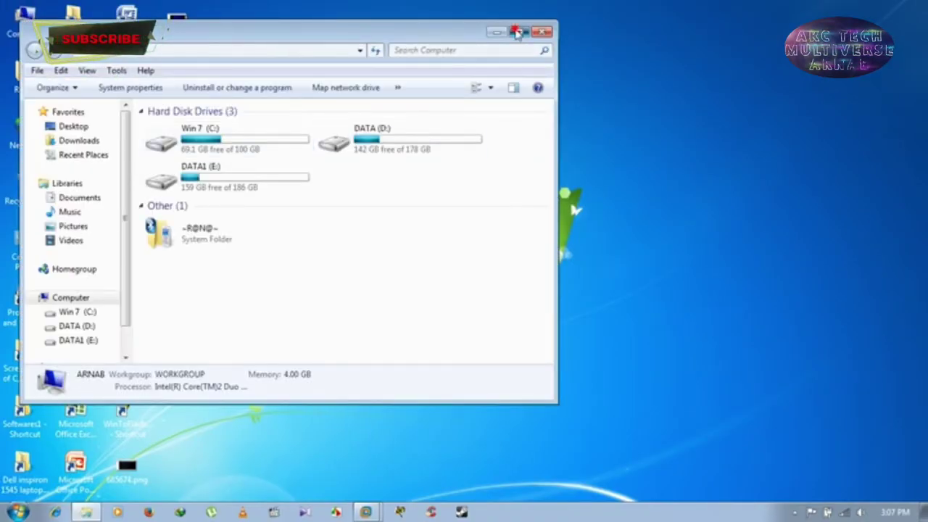
click(519, 31)
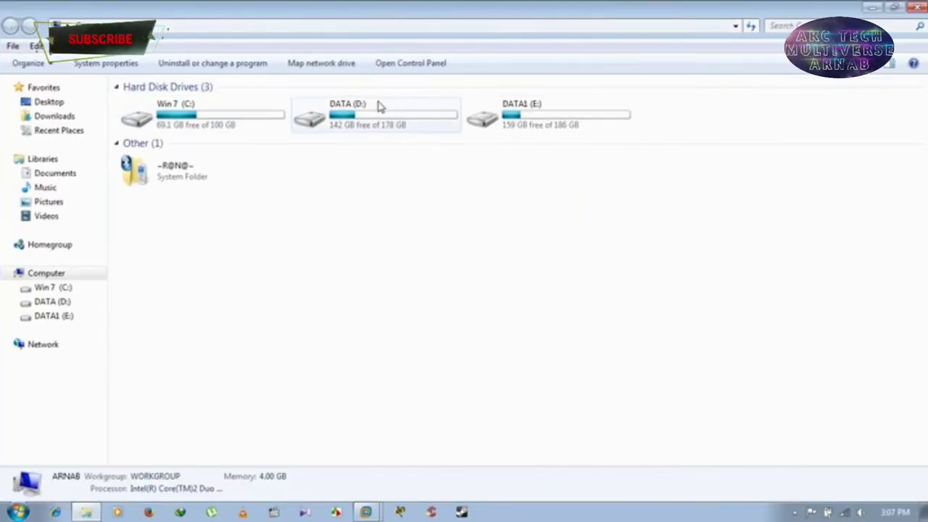
double_click(378, 106)
click(205, 132)
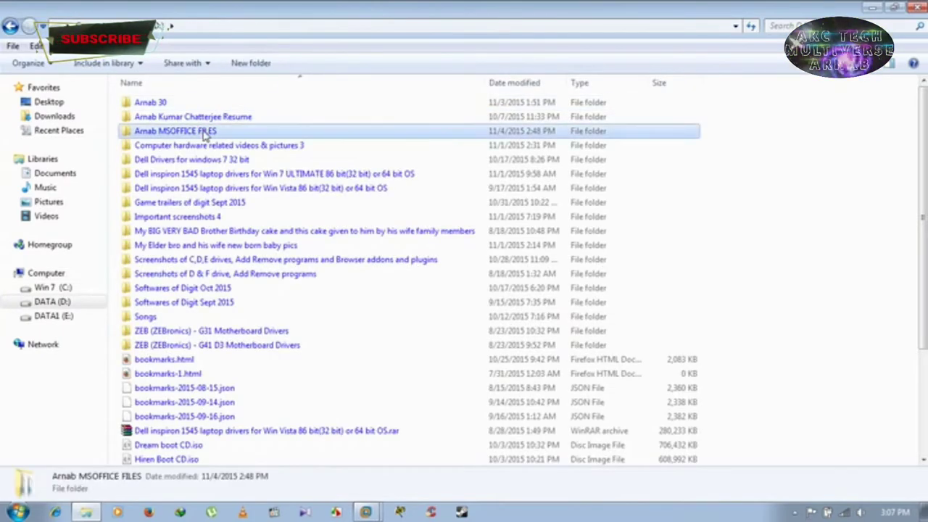
double_click(205, 132)
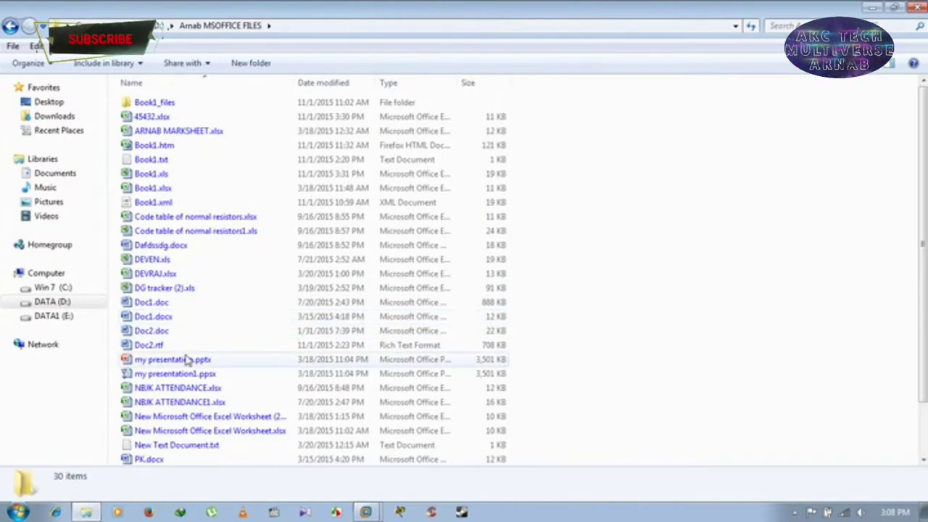
Step: Copy PK.docx from that folder onto the desktop and open the copy in Word
scroll(186, 357, down, 1)
scroll(186, 357, down, 1)
click(159, 406)
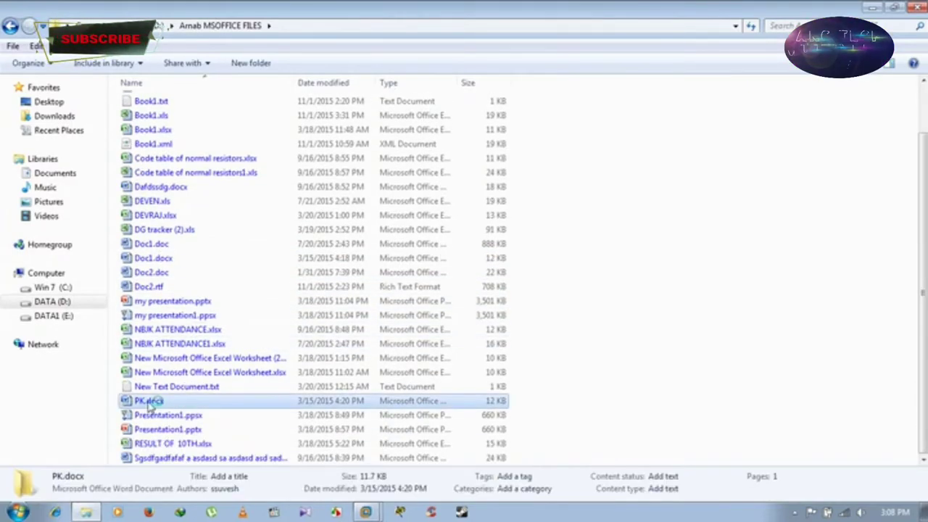
right_click(149, 405)
click(172, 324)
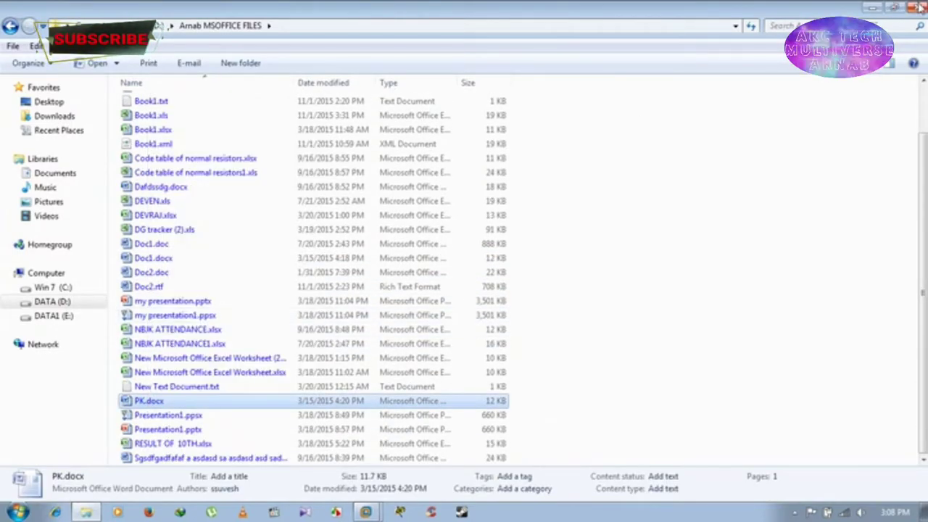
click(919, 7)
right_click(459, 226)
click(492, 288)
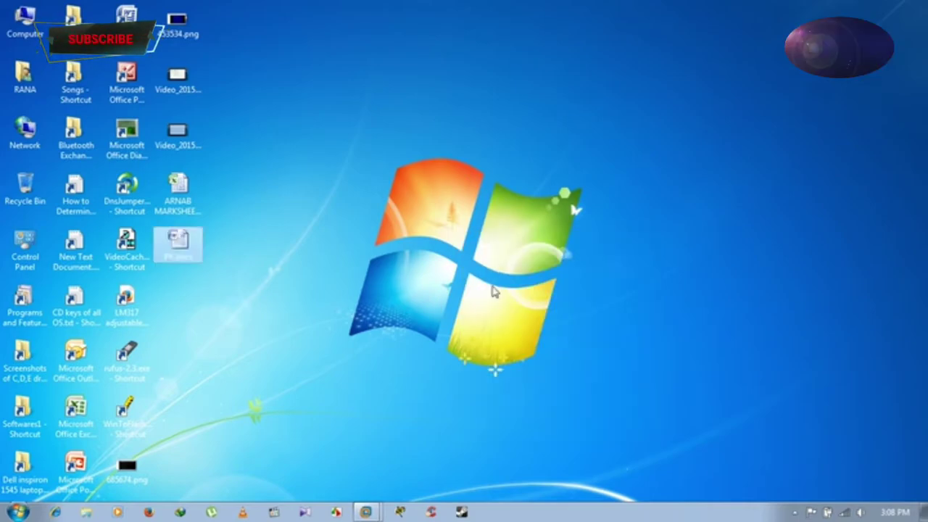
double_click(192, 249)
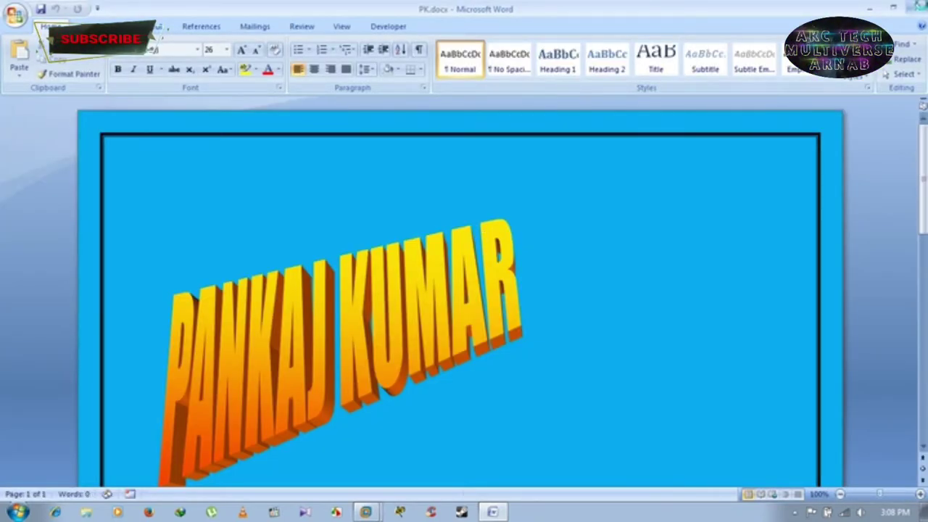
Step: Close Word and delete the PK.docx copy from the desktop
click(921, 7)
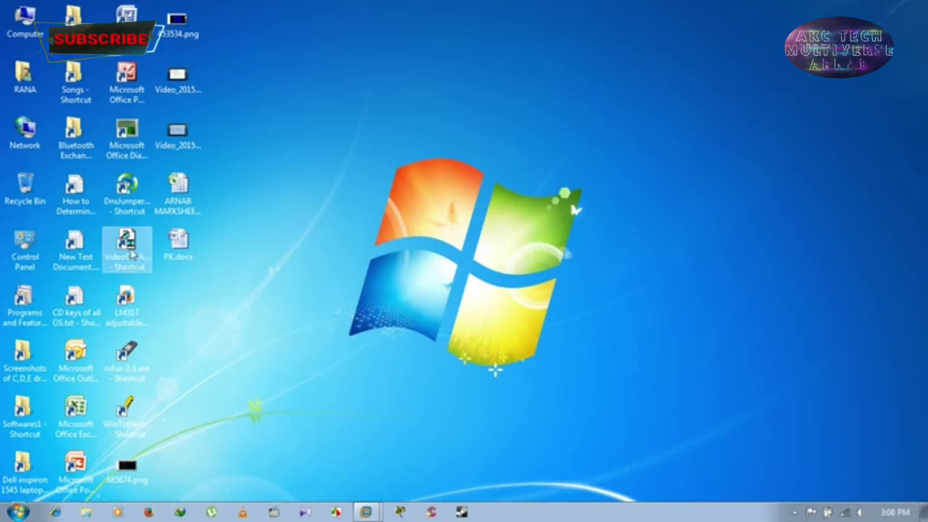
key(Delete)
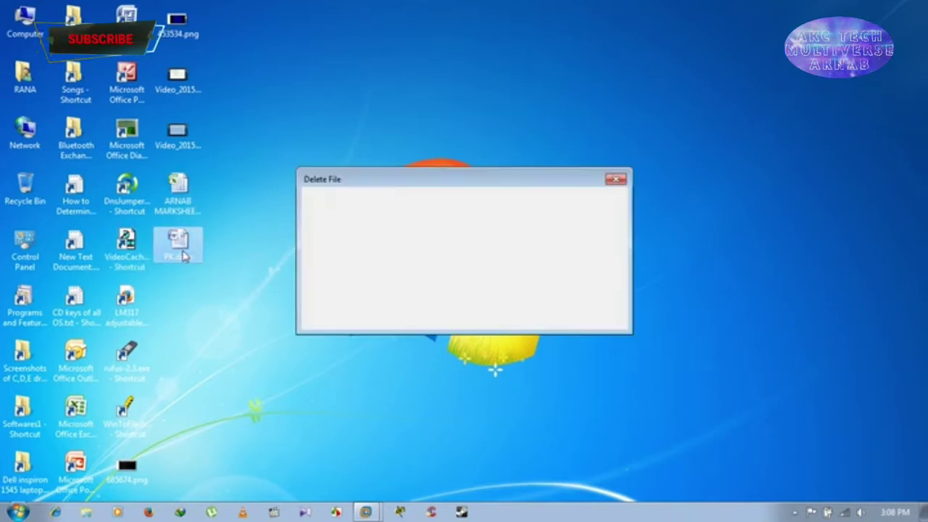
key(Return)
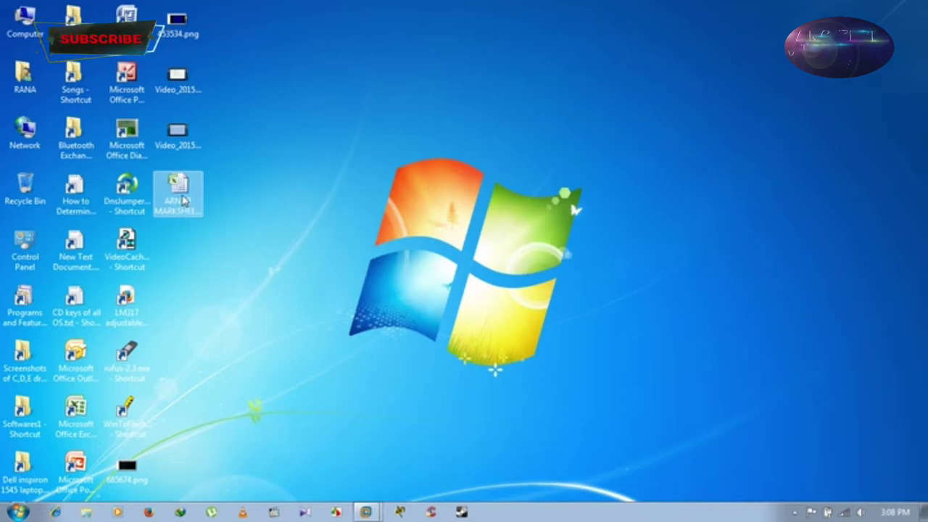
Step: Reopen the marksheet copy, dismiss the error it still shows, and close Excel
click(183, 200)
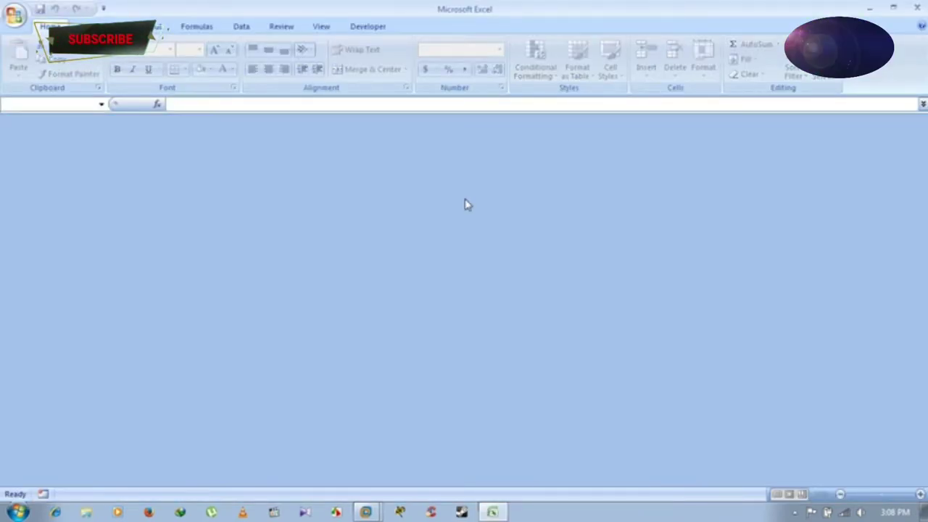
click(568, 256)
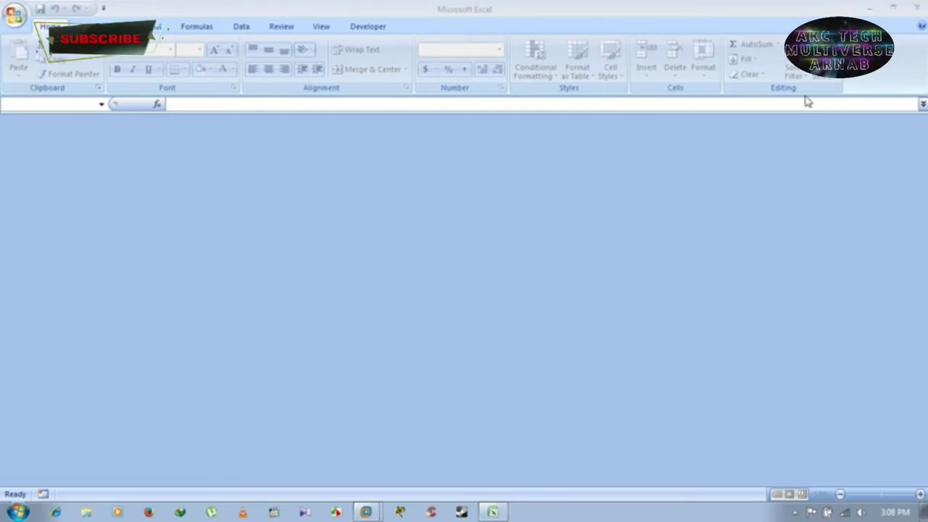
click(918, 9)
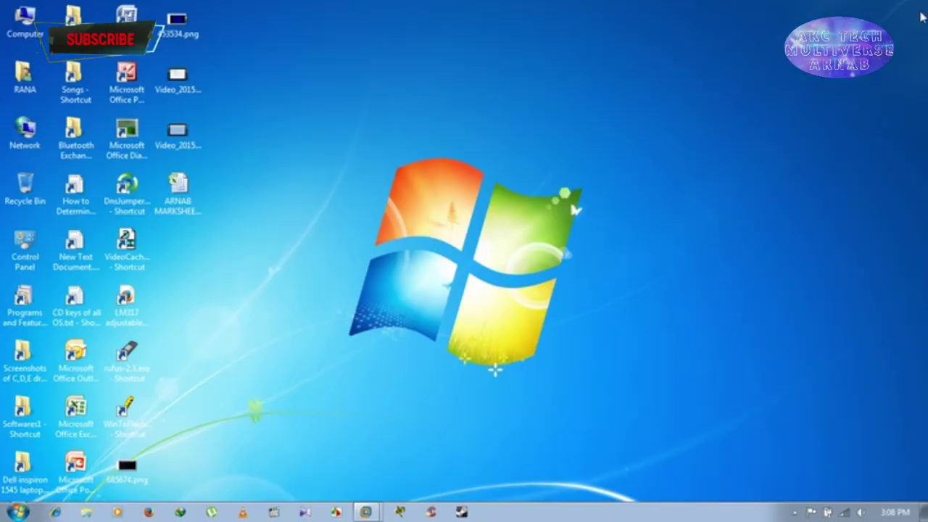
Step: Start Excel 2007 on a blank workbook from its desktop shortcut
click(177, 203)
click(390, 312)
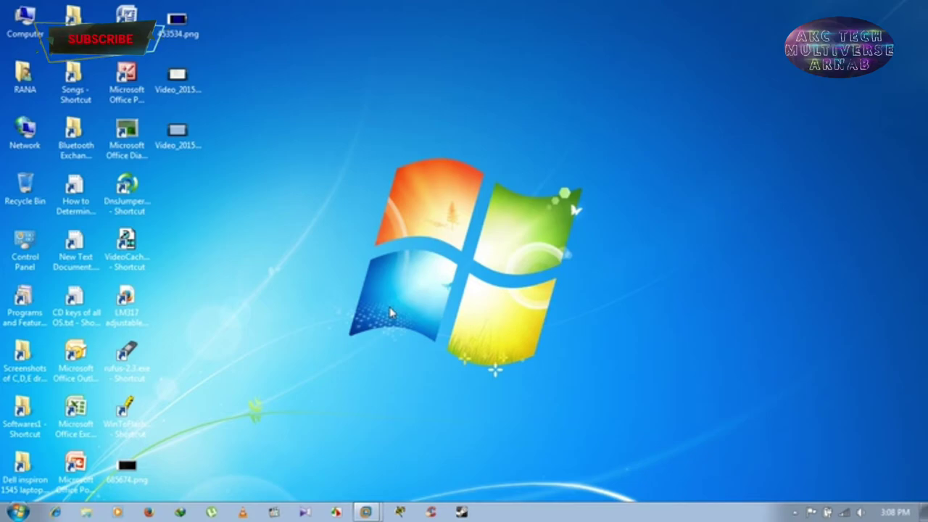
click(74, 418)
double_click(76, 419)
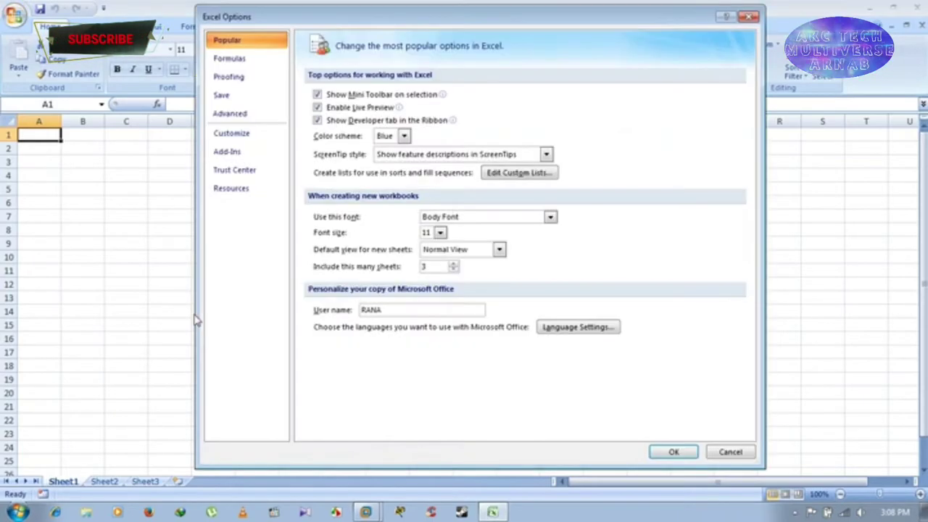
Step: Under Excel Options > Advanced > General, uncheck 'Ignore other applications that use DDE' and confirm
click(229, 113)
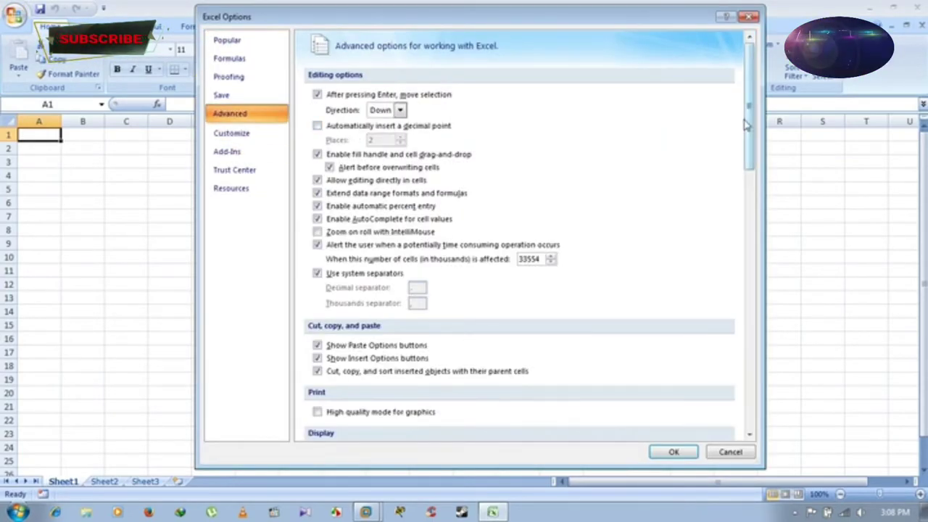
drag(749, 145, 742, 425)
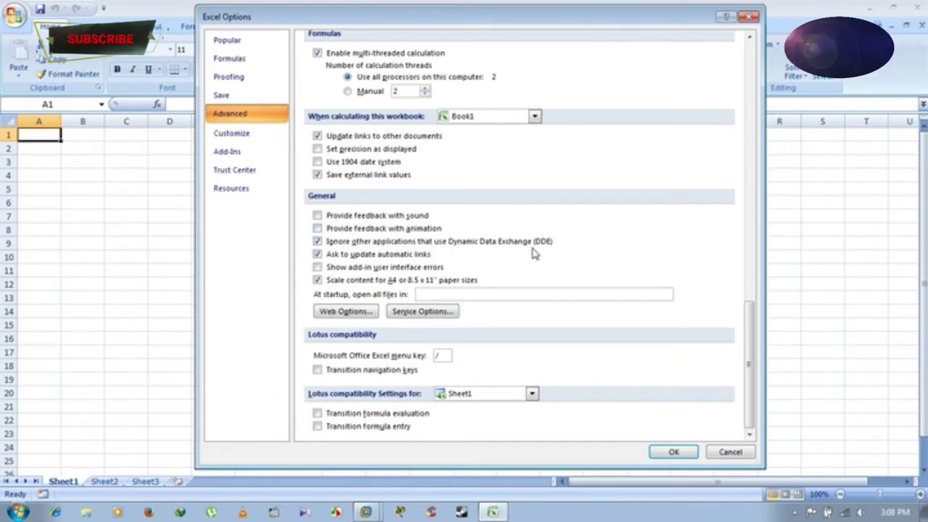
click(317, 242)
click(675, 451)
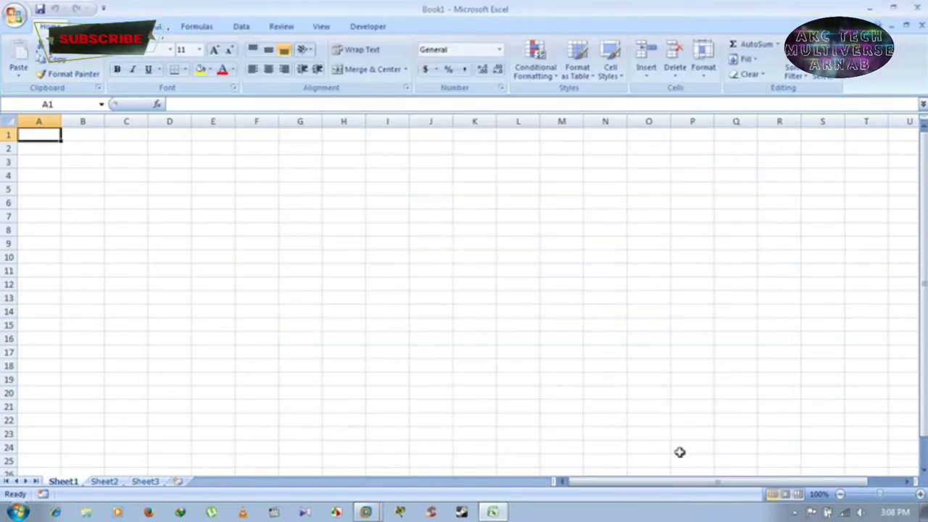
Step: Close Excel and open the Arnab MSOFFICE FILES folder on DATA (D:)
click(917, 7)
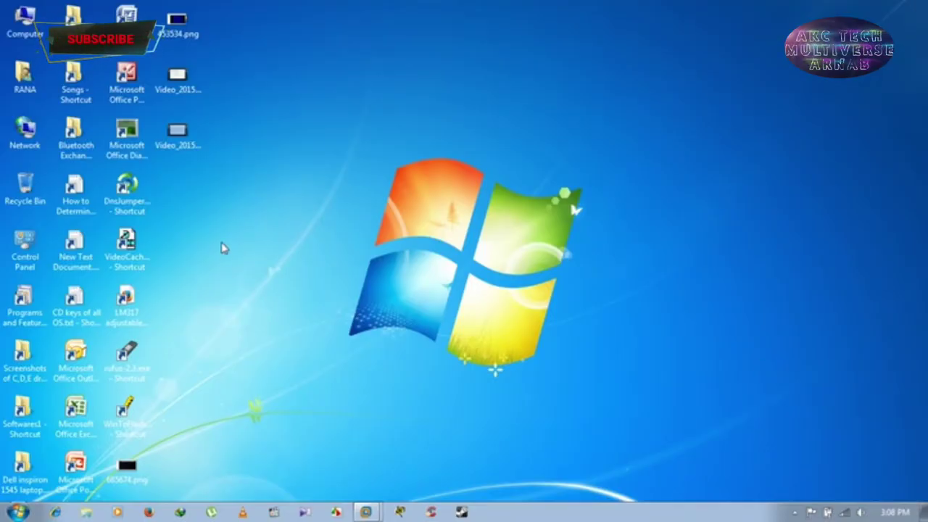
double_click(25, 16)
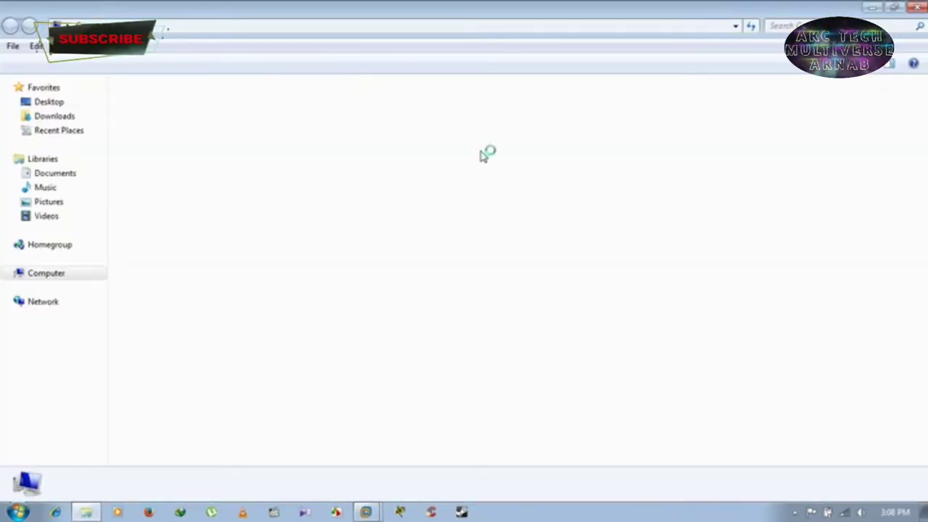
double_click(363, 118)
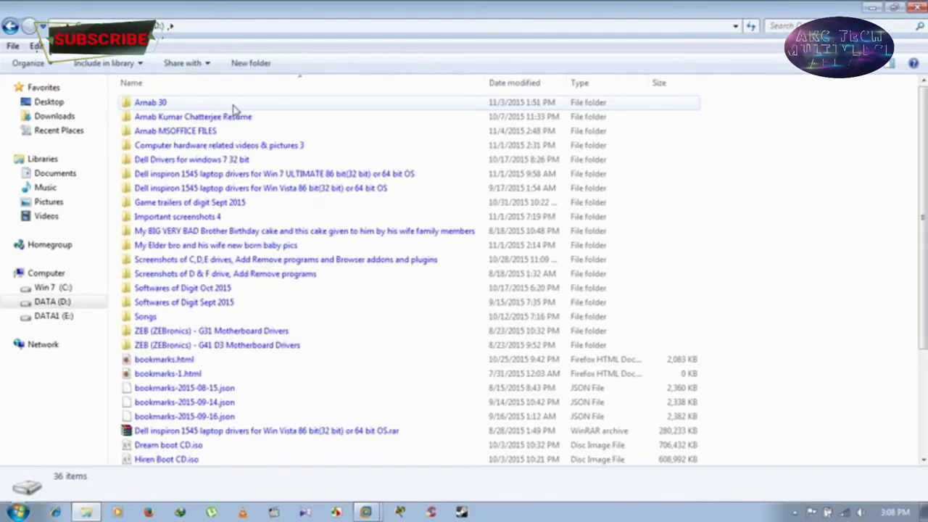
double_click(181, 131)
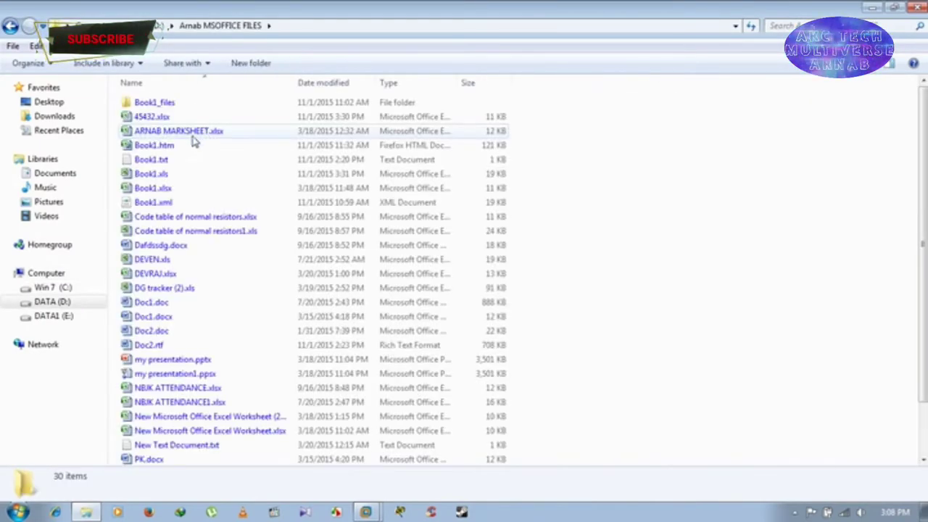
Step: Copy Book1.xlsx from that folder and paste it onto the desktop
click(161, 189)
right_click(159, 188)
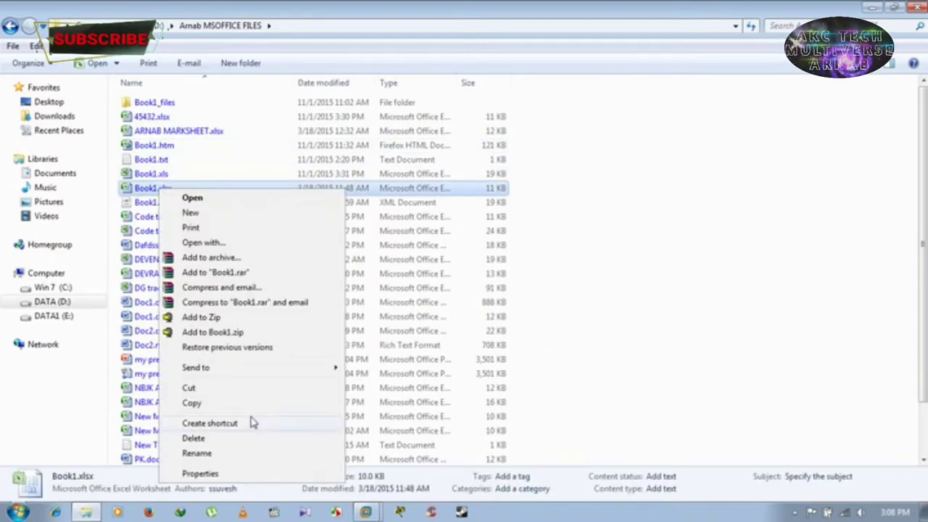
click(242, 401)
right_click(160, 190)
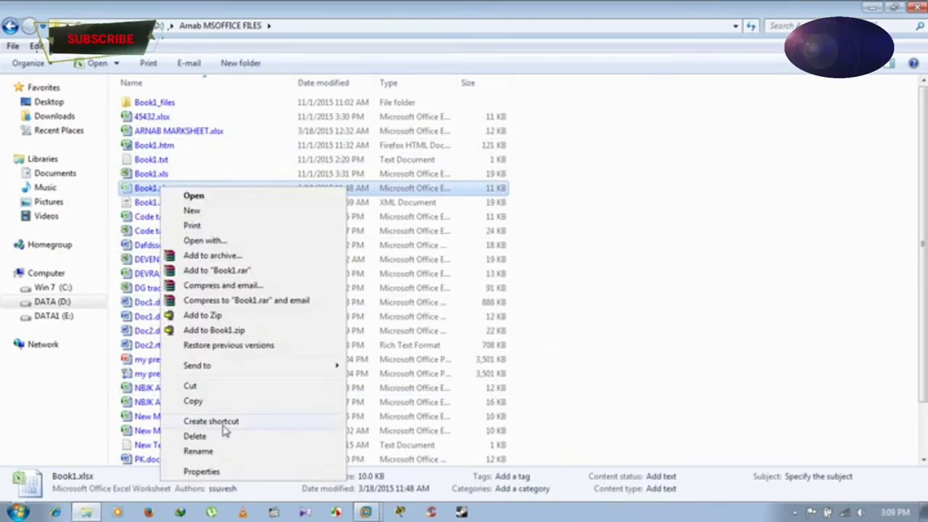
click(216, 403)
click(885, 7)
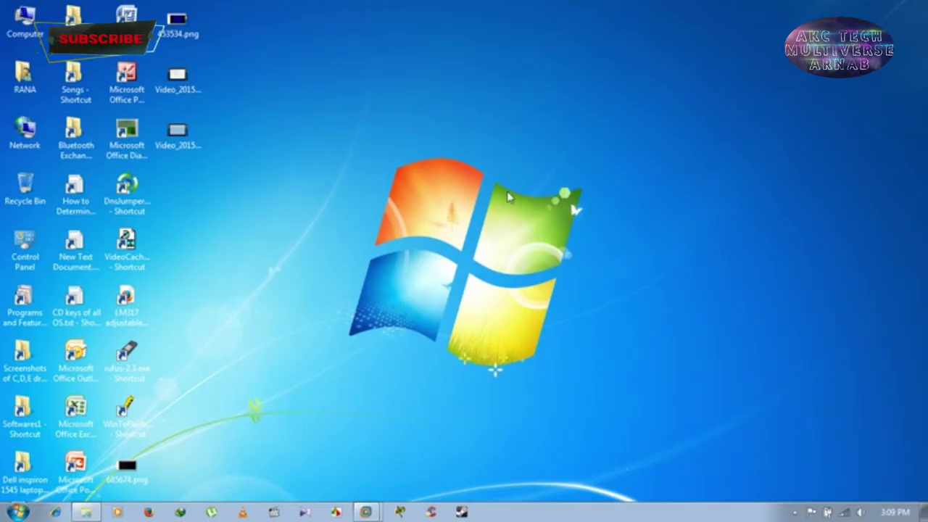
right_click(508, 192)
click(542, 251)
click(456, 324)
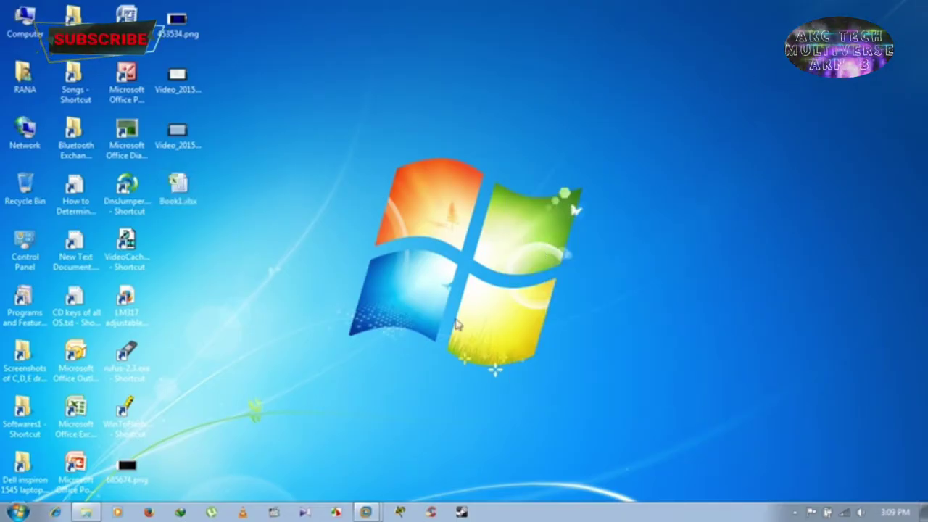
Step: Bring the Arnab MSOFFICE FILES window back, look over its files, and close it
click(86, 512)
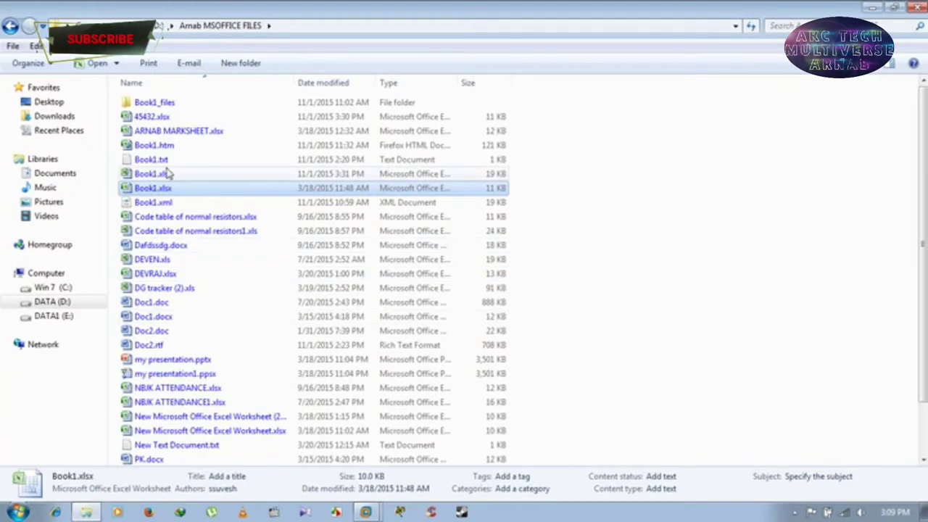
scroll(440, 187, down, 1)
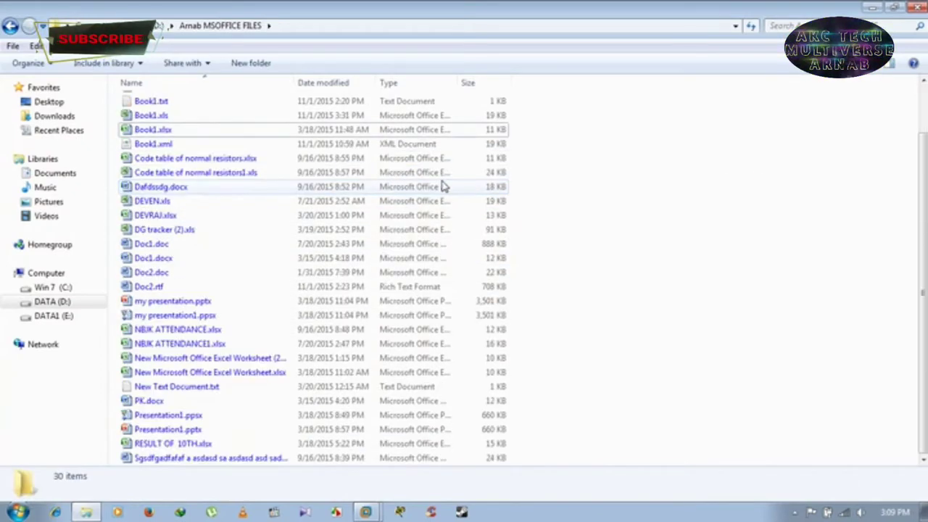
scroll(443, 186, up, 1)
scroll(444, 186, down, 2)
scroll(158, 455, up, 2)
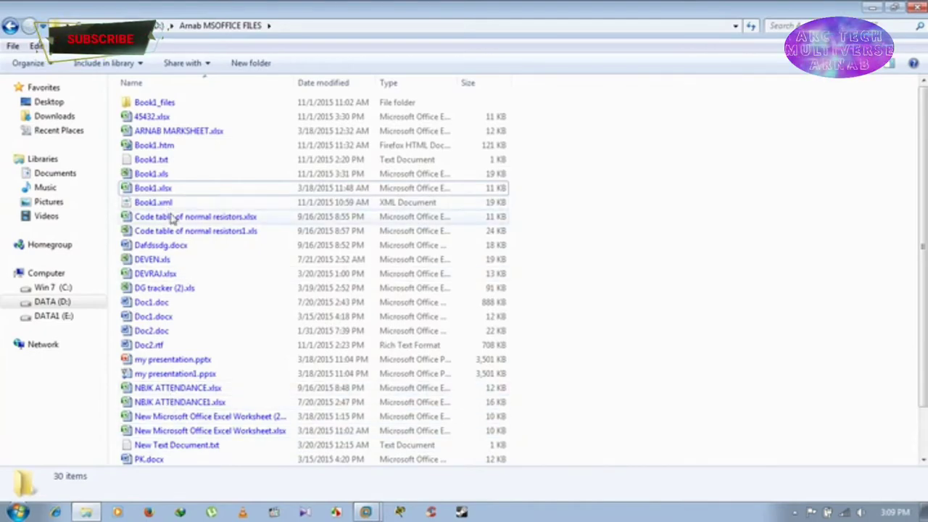
click(919, 8)
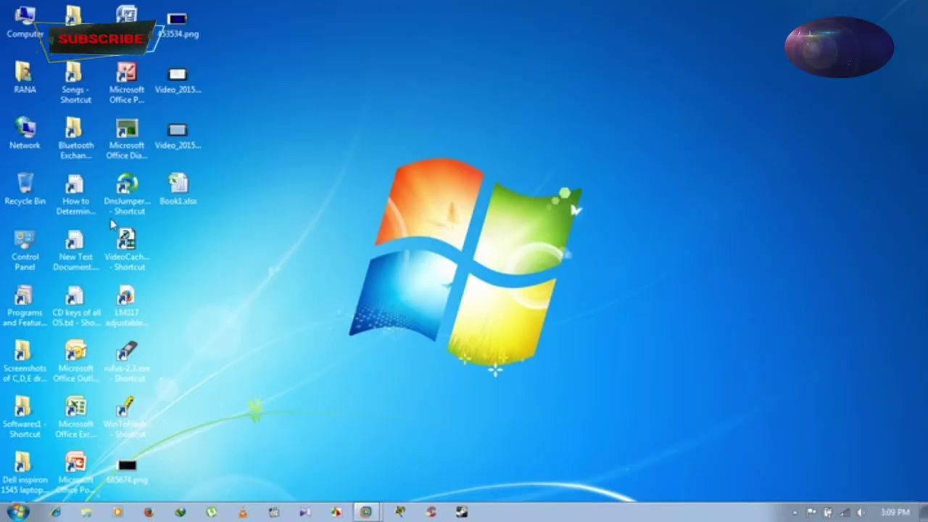
Step: Open and close the Book1.xlsx desktop copy, then browse to Arnab MSOFFICE FILES on DATA (D:)
click(178, 187)
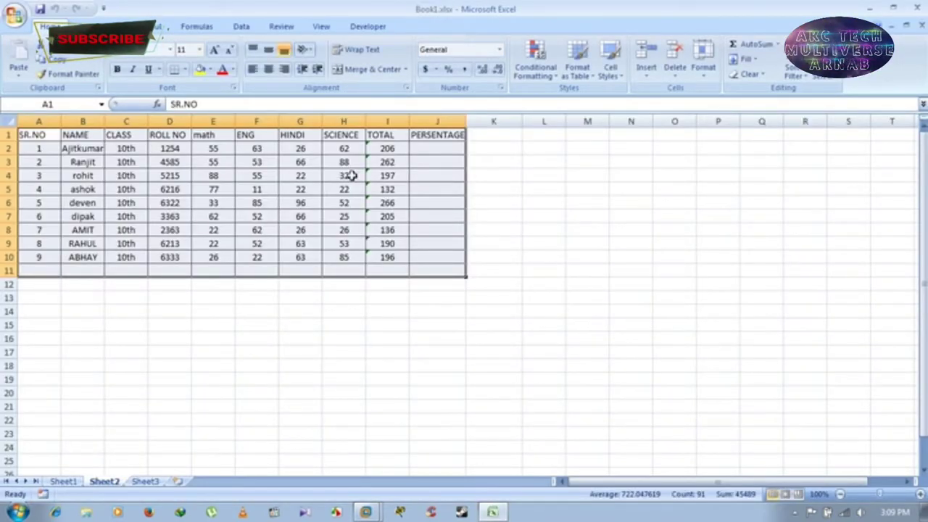
click(920, 7)
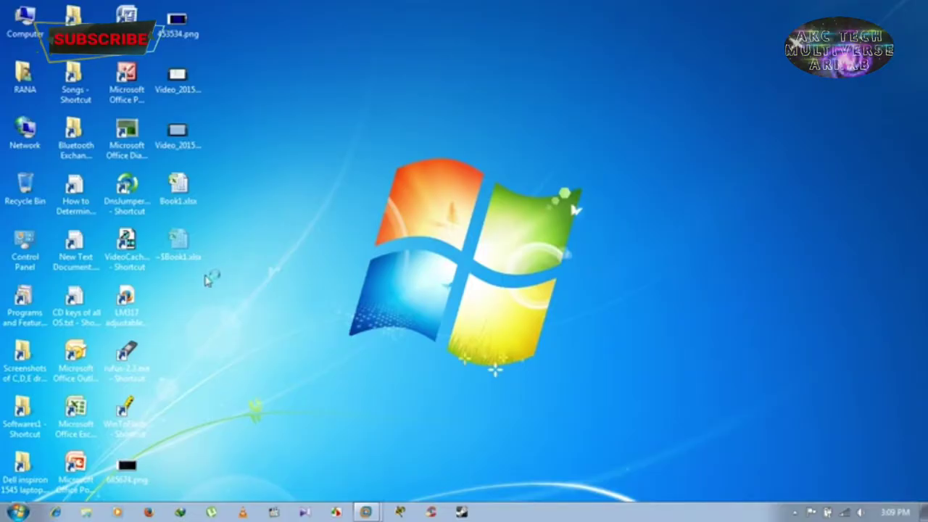
double_click(25, 20)
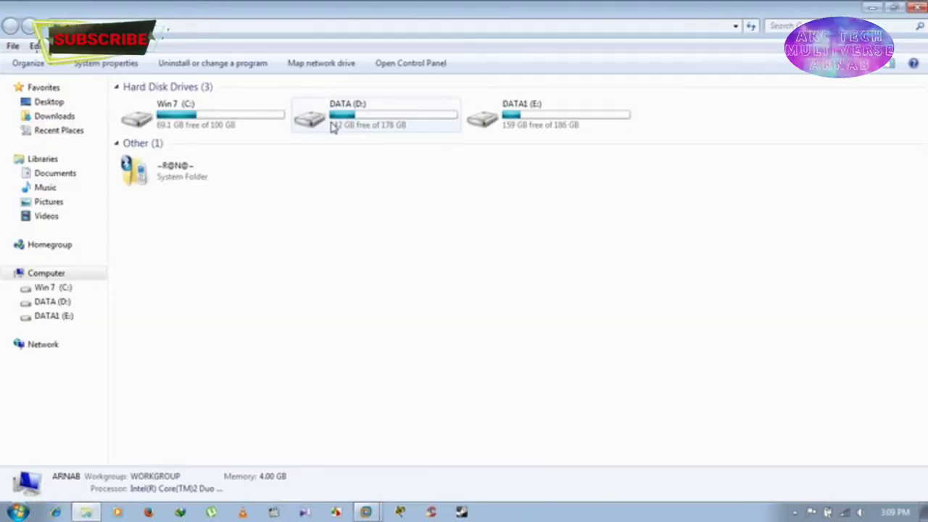
double_click(332, 127)
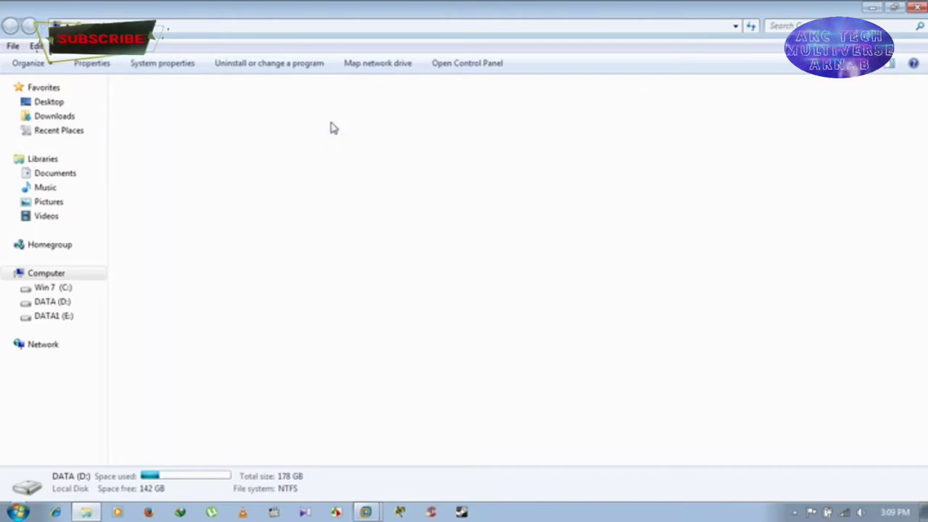
click(240, 130)
double_click(206, 132)
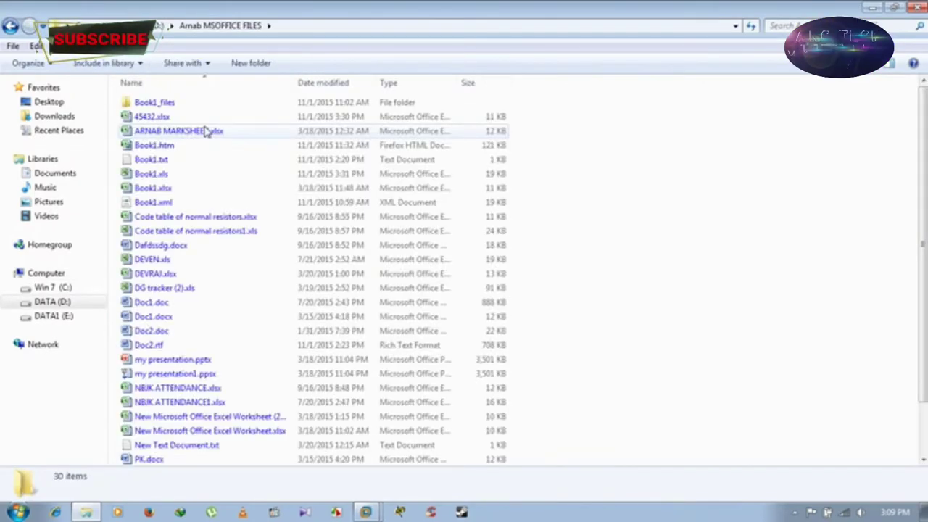
Step: Open and close ARNAB MARKSHEET.xlsx and DEVRAJ.xlsx, confirming both load without the error
double_click(194, 132)
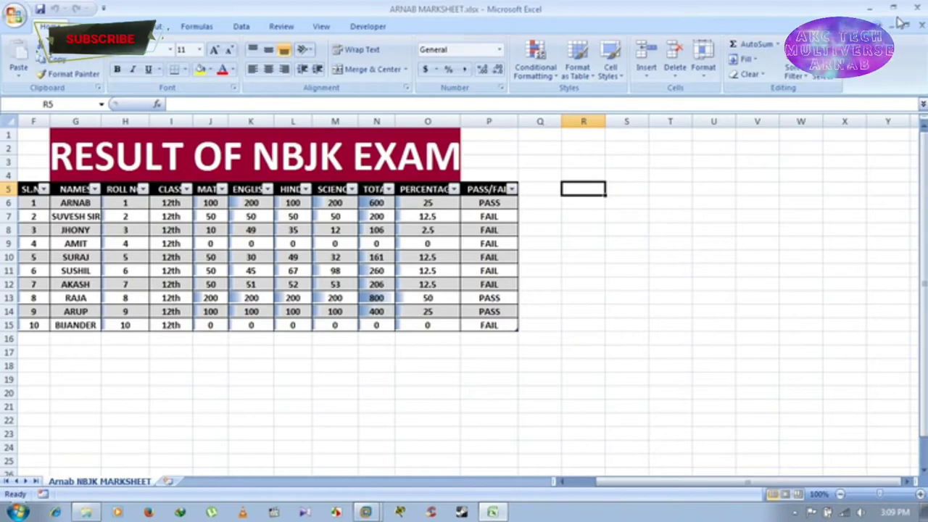
click(918, 6)
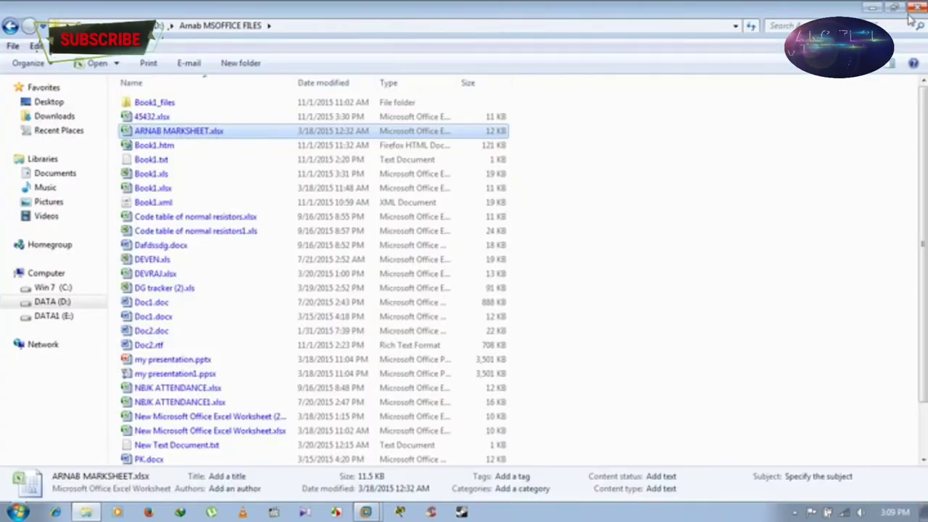
double_click(169, 274)
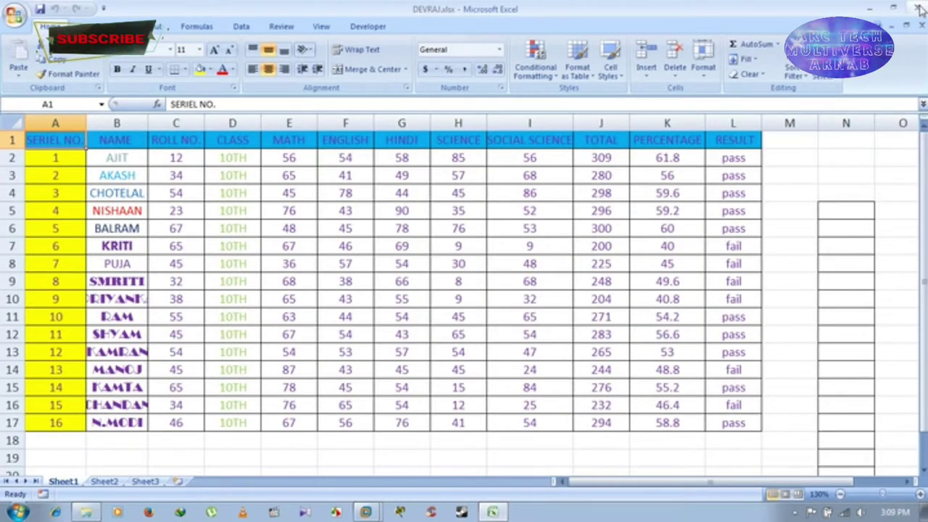
click(917, 7)
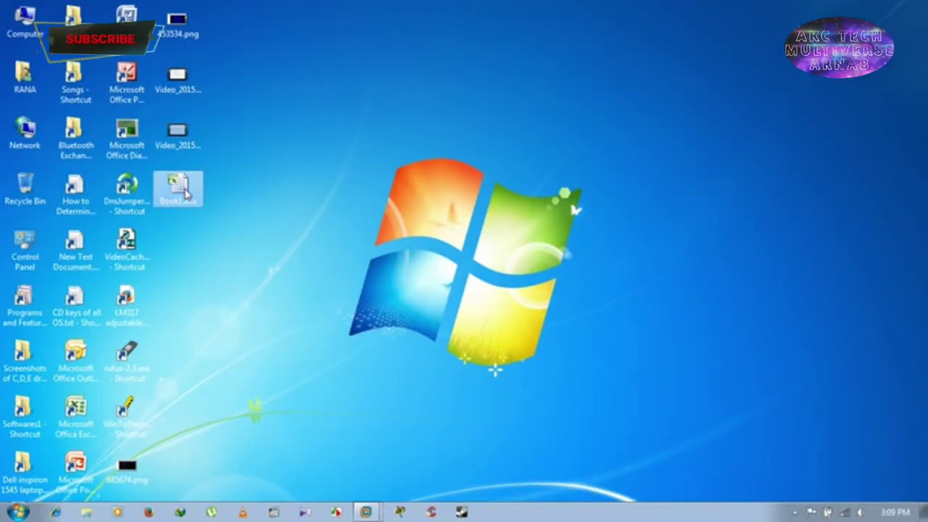
Step: Delete the copied Book1.xlsx from the desktop and refresh the desktop
key(Delete)
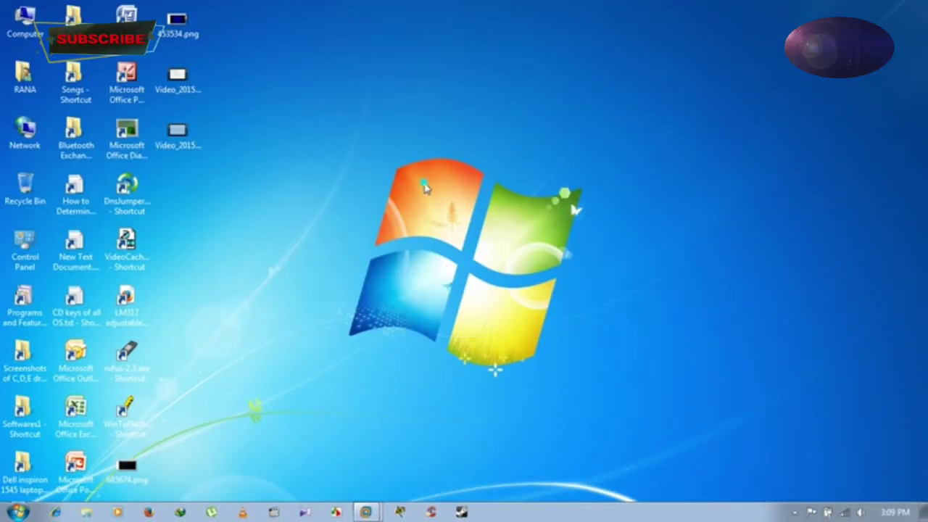
right_click(424, 186)
click(461, 219)
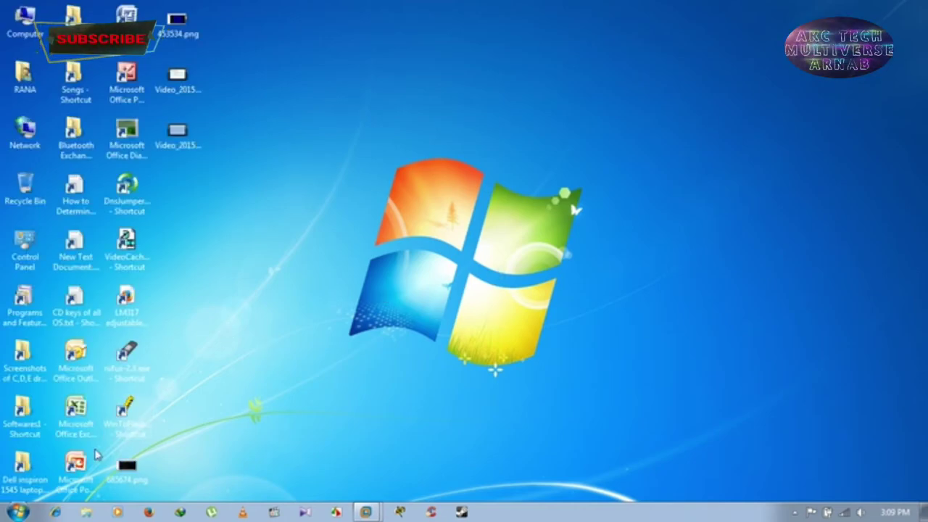
Step: Check the screen recorder's options in the hidden notification icons, then dismiss them
click(795, 513)
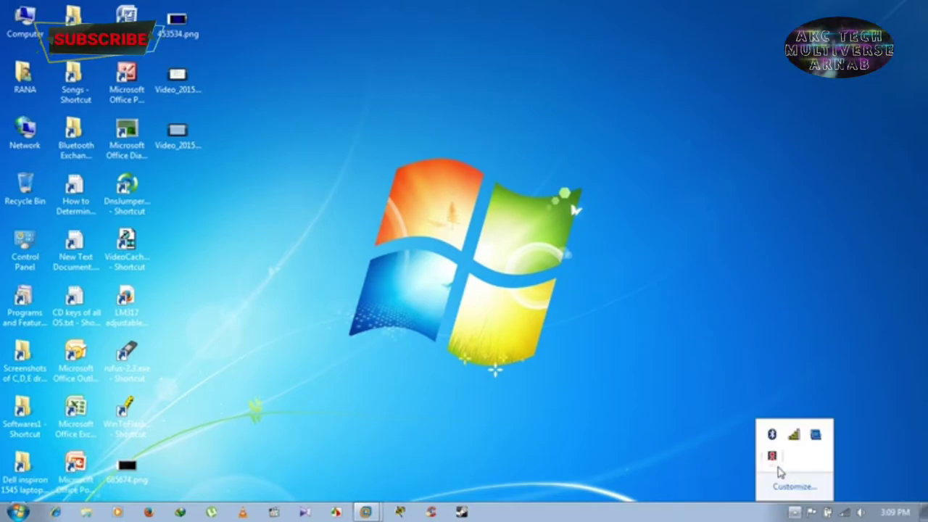
right_click(773, 462)
click(535, 291)
click(535, 292)
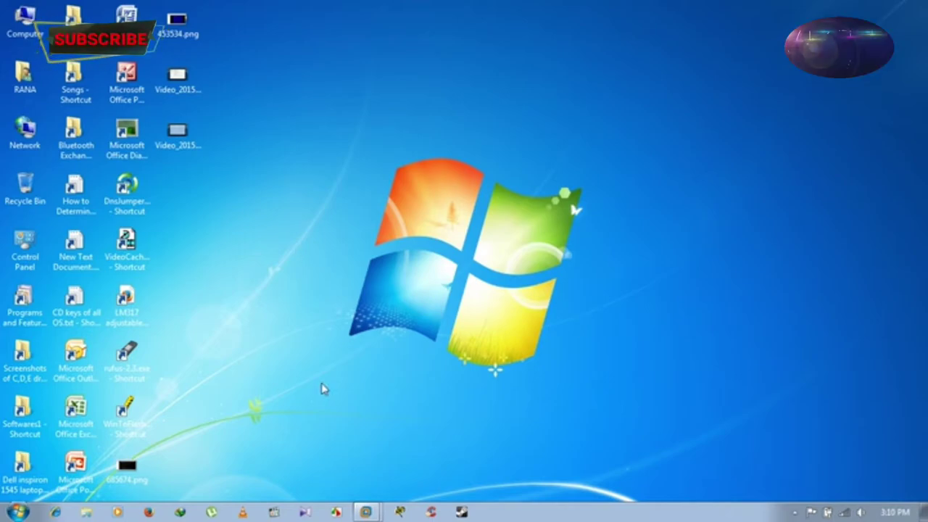
Step: Open the Computer window listing the Win 7 (C:), DATA (D:) and DATA1 (E:) drives
right_click(72, 410)
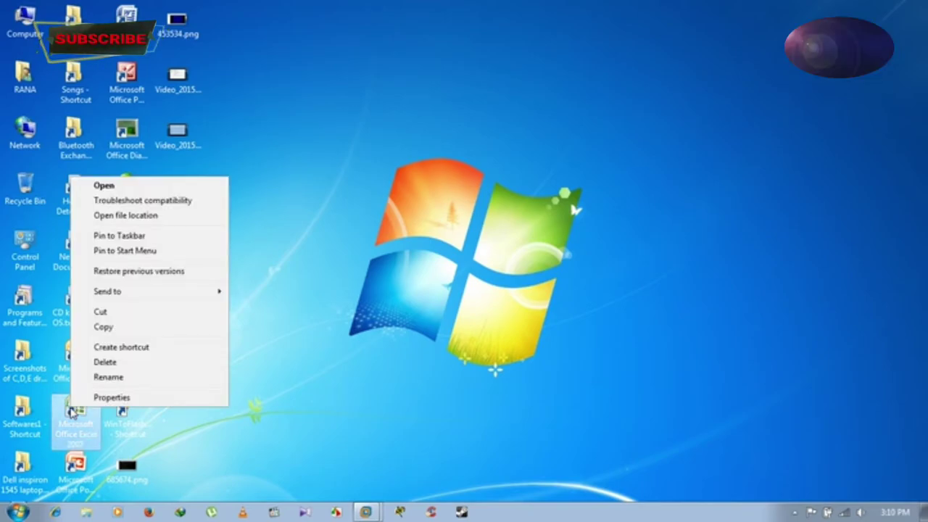
click(460, 394)
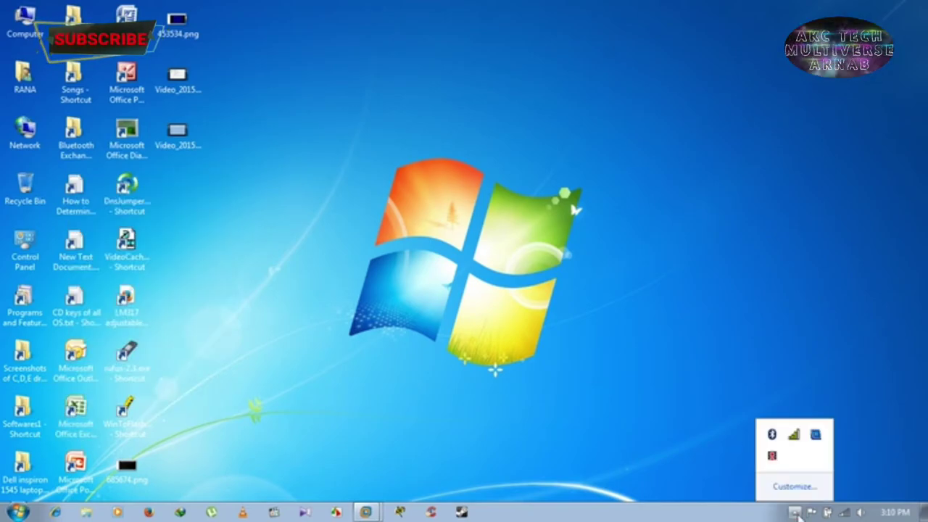
click(795, 512)
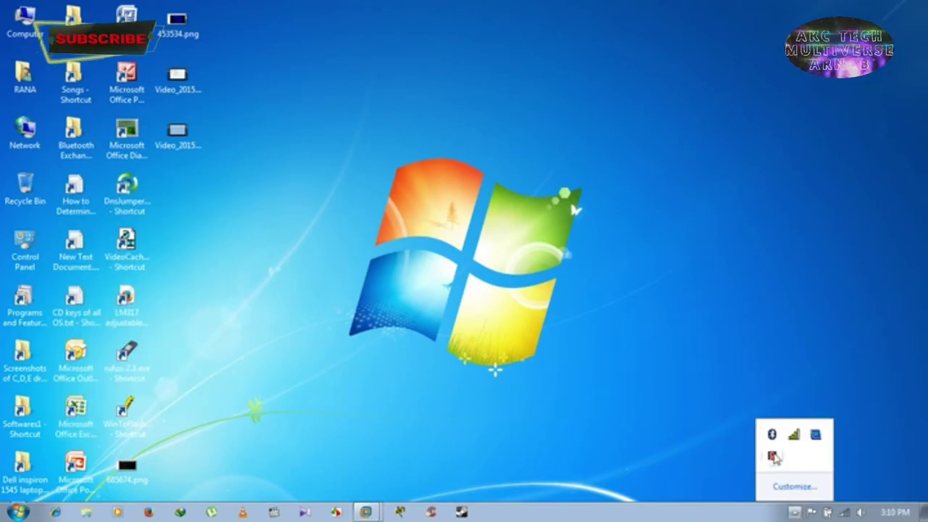
click(361, 178)
double_click(24, 20)
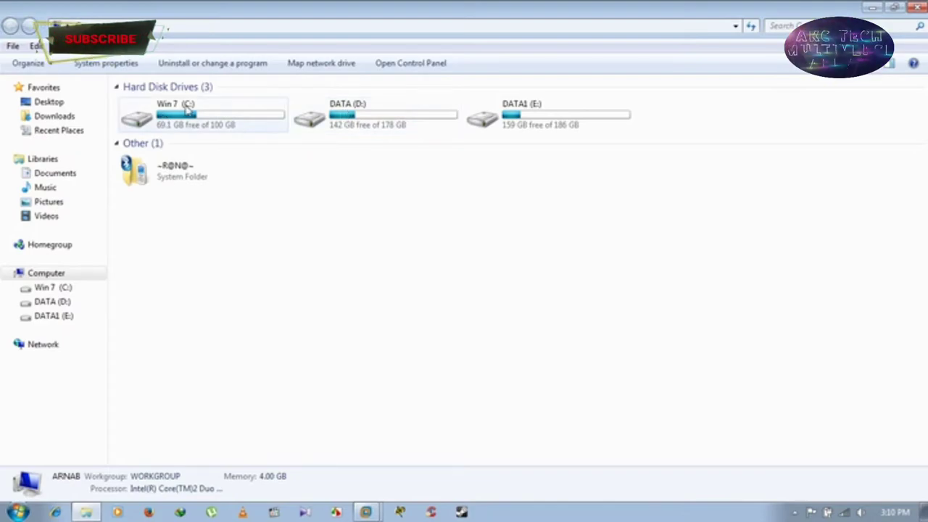
Step: Open the Users folder on the C: drive
double_click(176, 108)
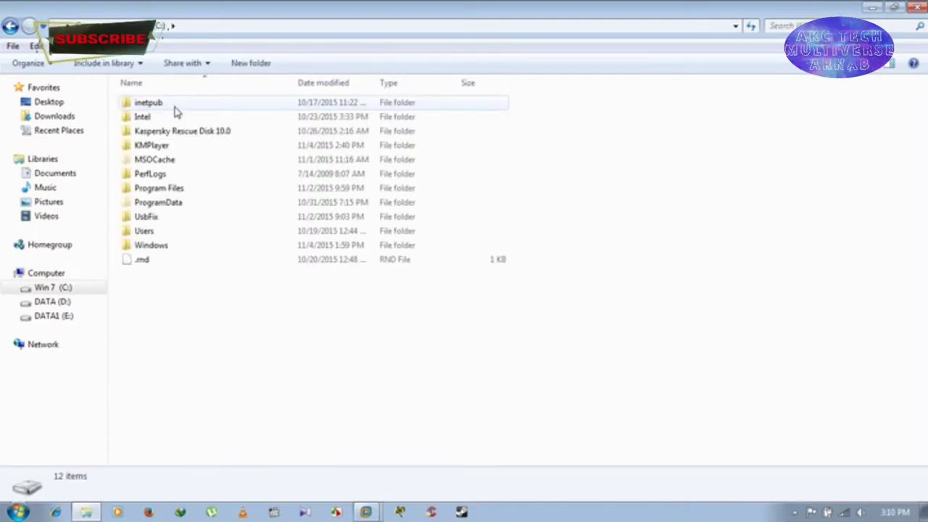
double_click(145, 232)
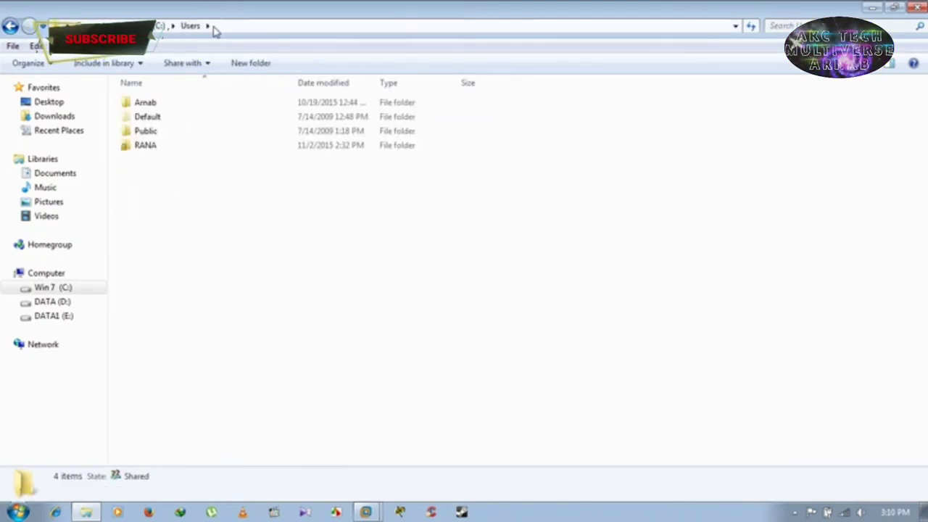
click(254, 26)
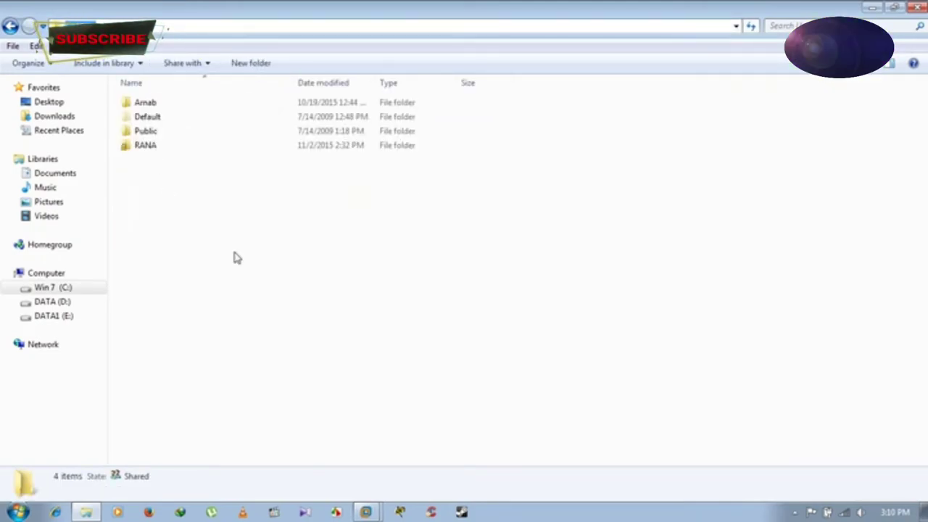
click(19, 512)
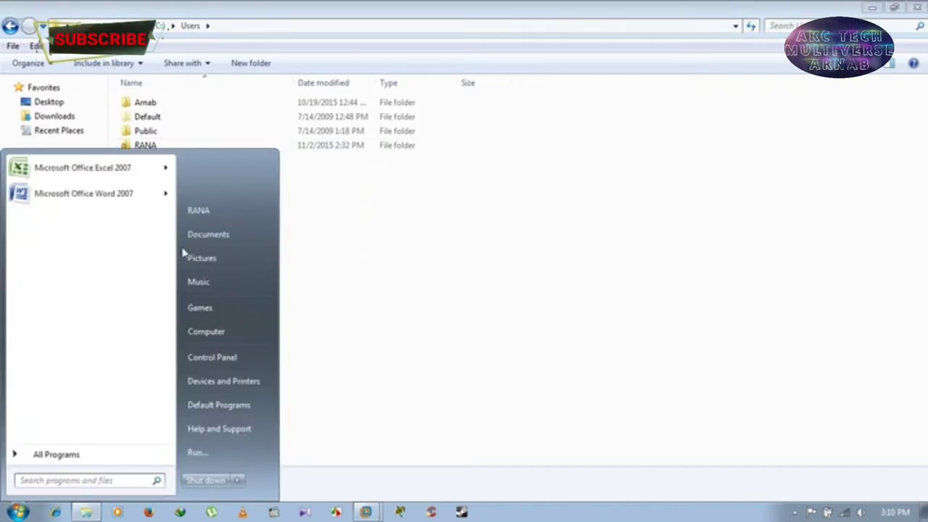
click(616, 265)
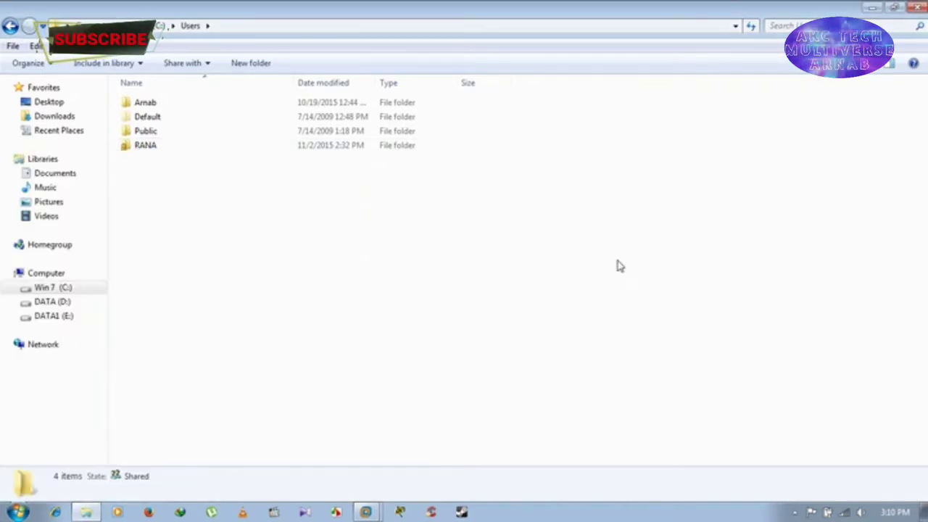
Step: Go through the user profile's AppData\Roaming\Microsoft folders into Templates
double_click(158, 147)
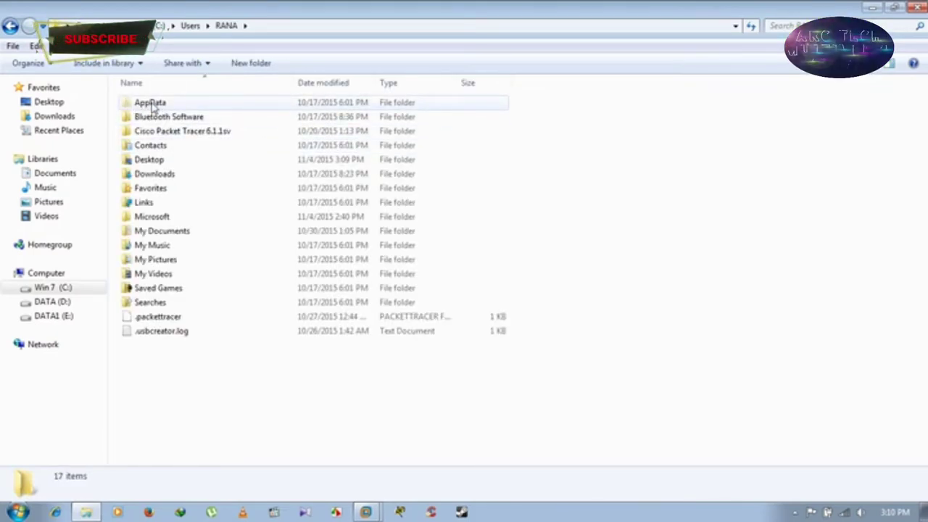
double_click(152, 106)
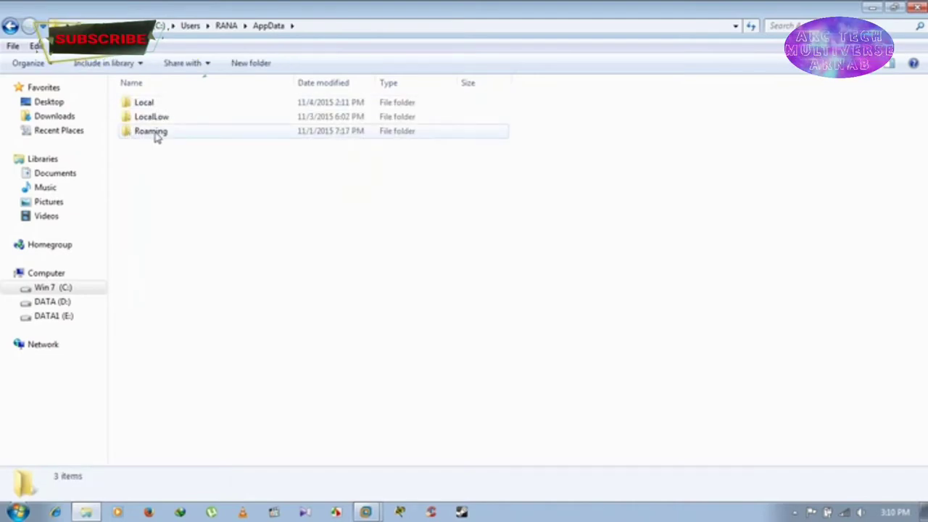
double_click(152, 132)
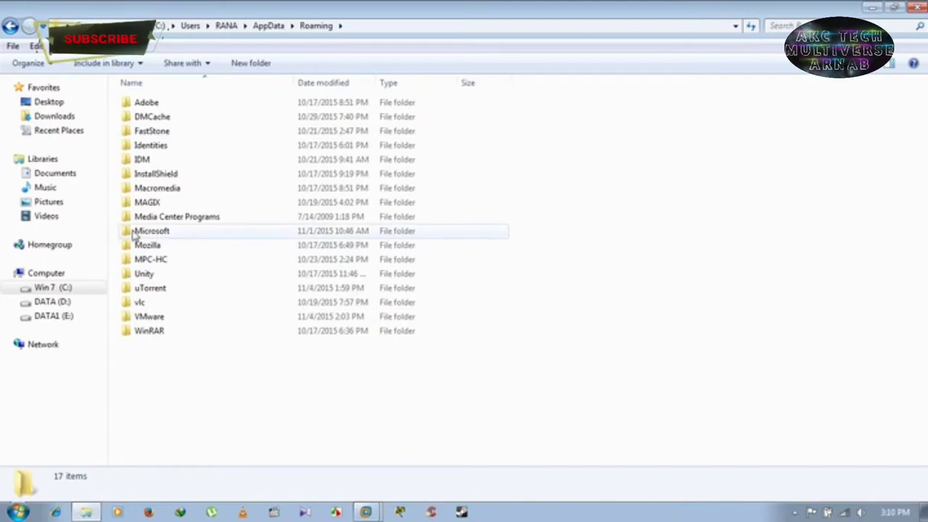
double_click(156, 232)
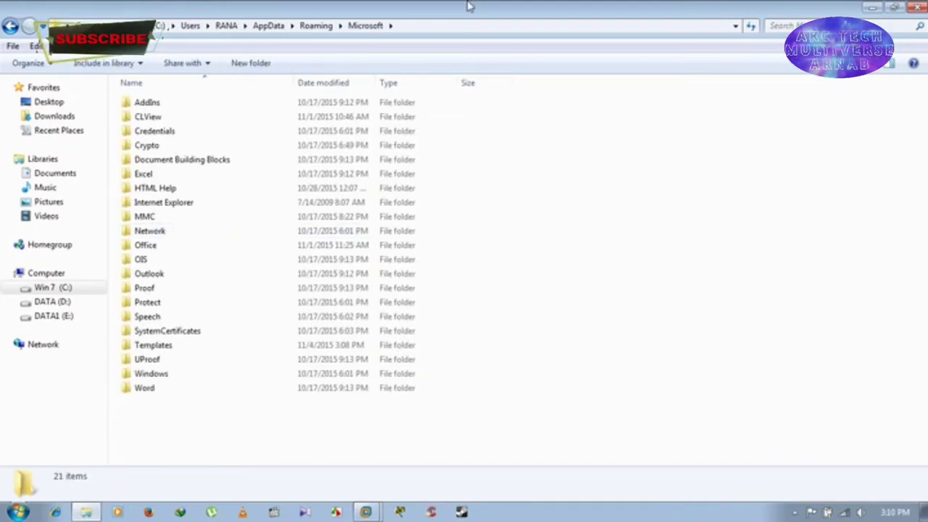
click(464, 25)
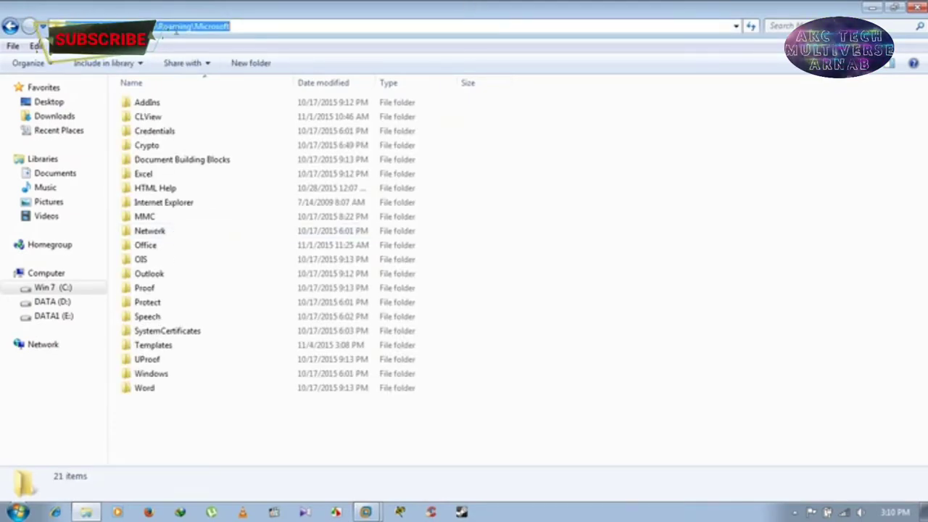
click(553, 221)
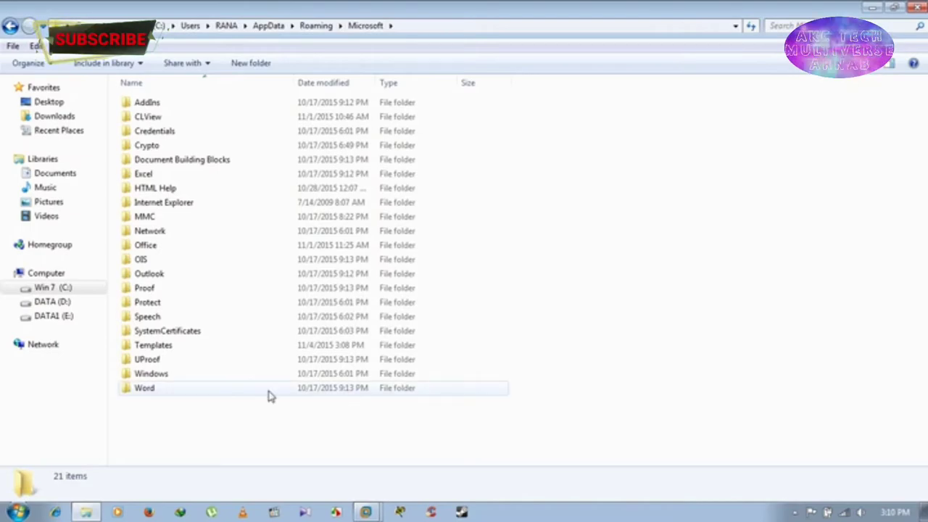
double_click(164, 347)
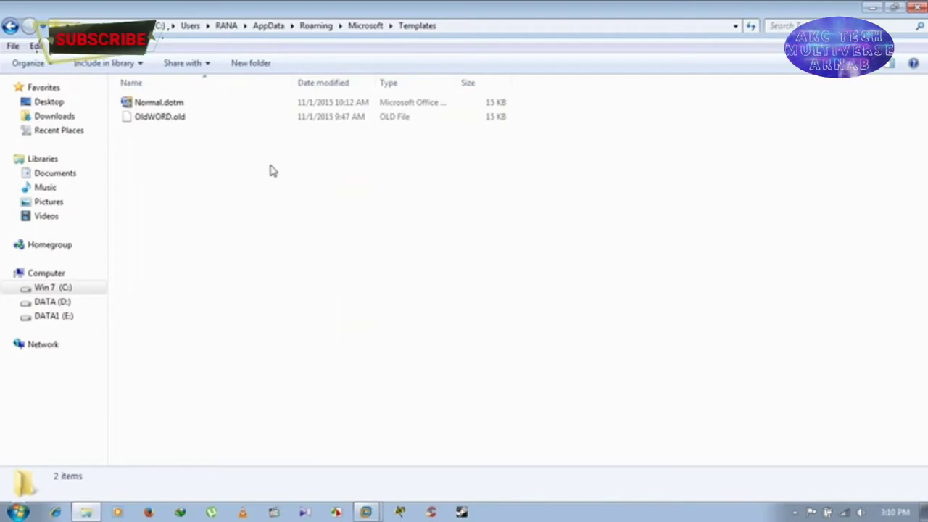
Step: Permanently delete OldWORD.old from the Templates folder with Shift+Delete
click(458, 26)
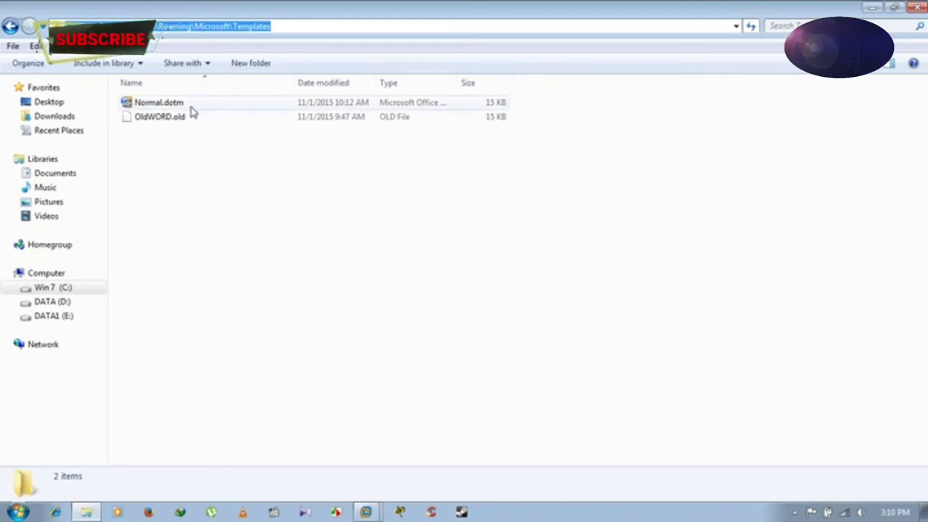
click(152, 122)
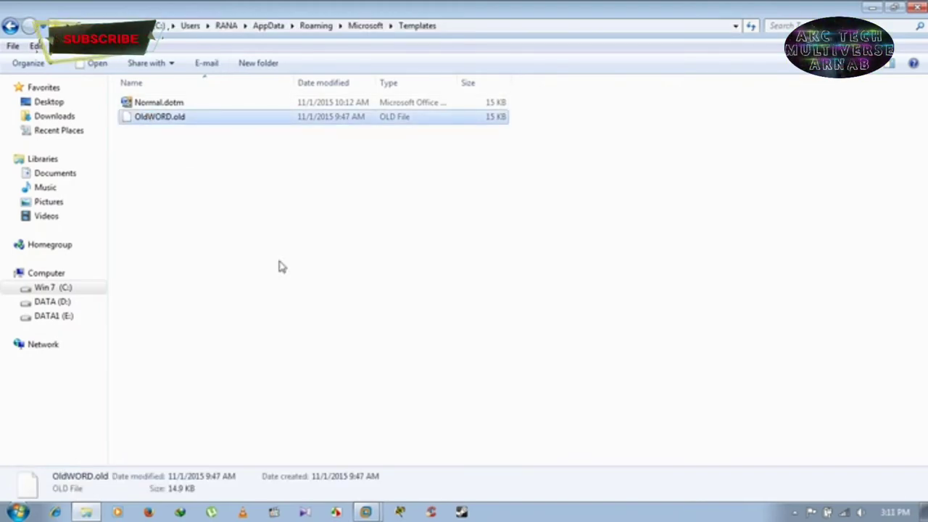
key(shift+Delete)
key(Return)
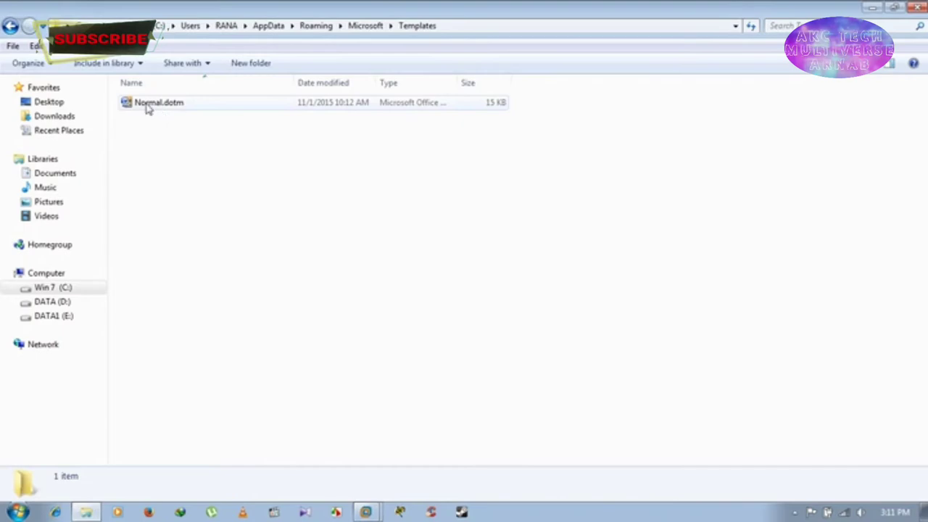
Step: Move Normal.dotm to the Recycle Bin and close the emptied Templates window
click(147, 108)
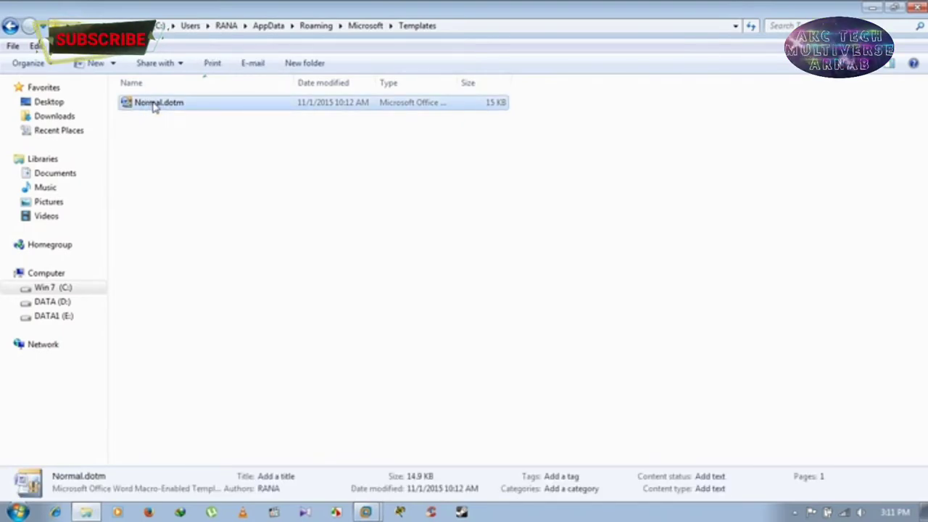
right_click(155, 108)
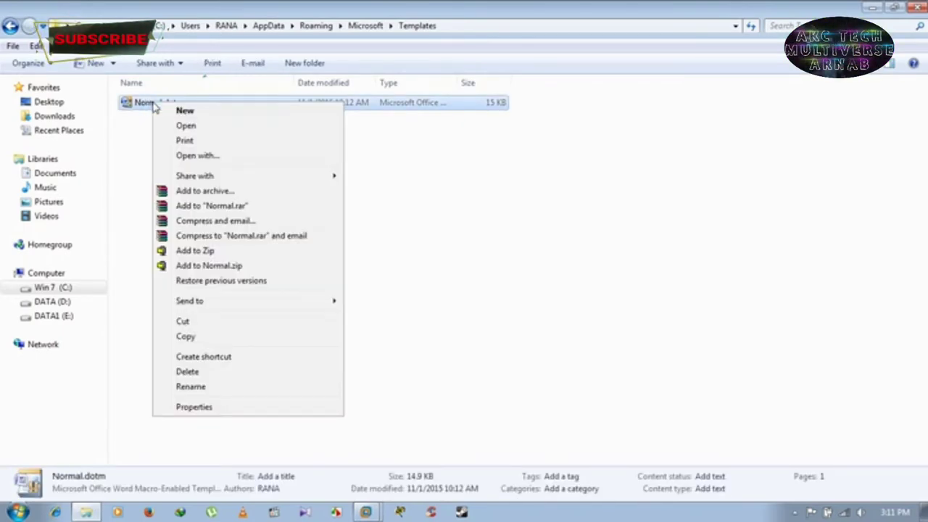
click(194, 375)
click(157, 107)
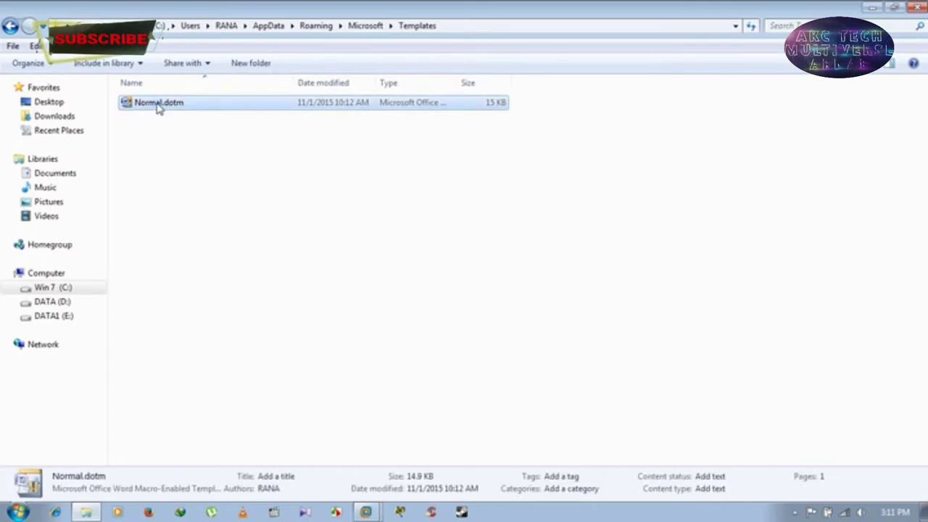
right_click(158, 108)
click(208, 373)
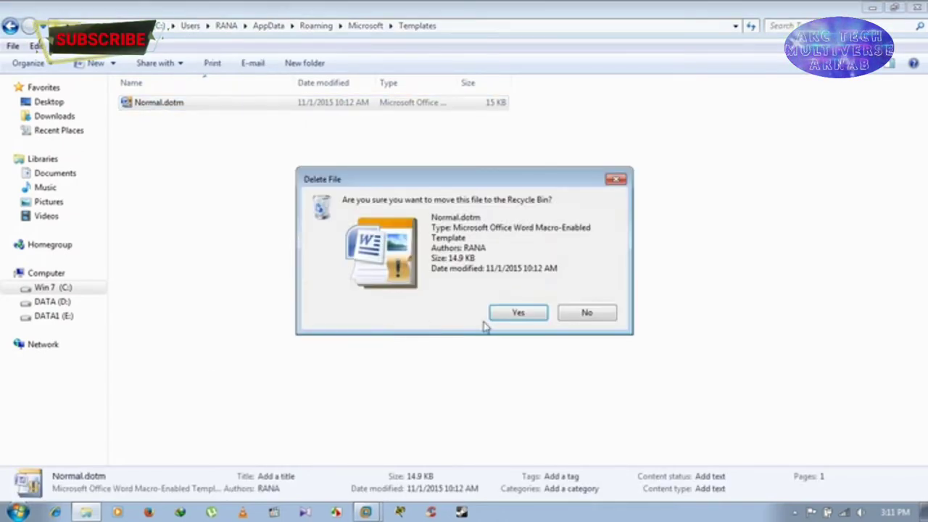
click(512, 314)
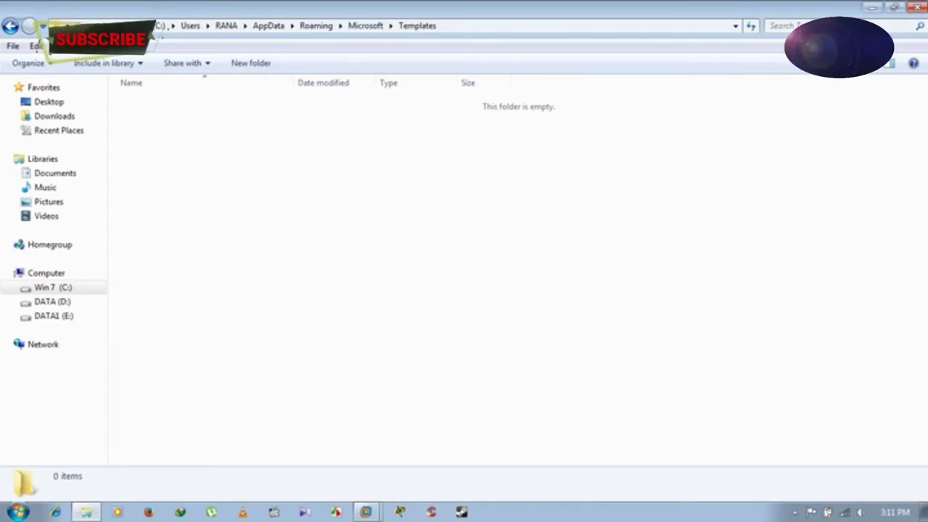
click(921, 9)
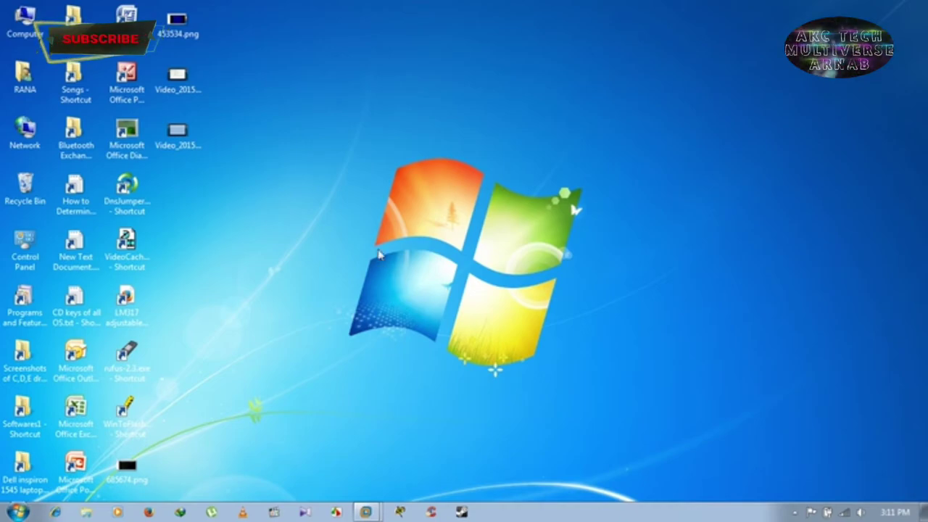
Step: Empty the desktop Recycle Bin, confirming permanent deletion of Normal.dotm
right_click(23, 187)
click(55, 209)
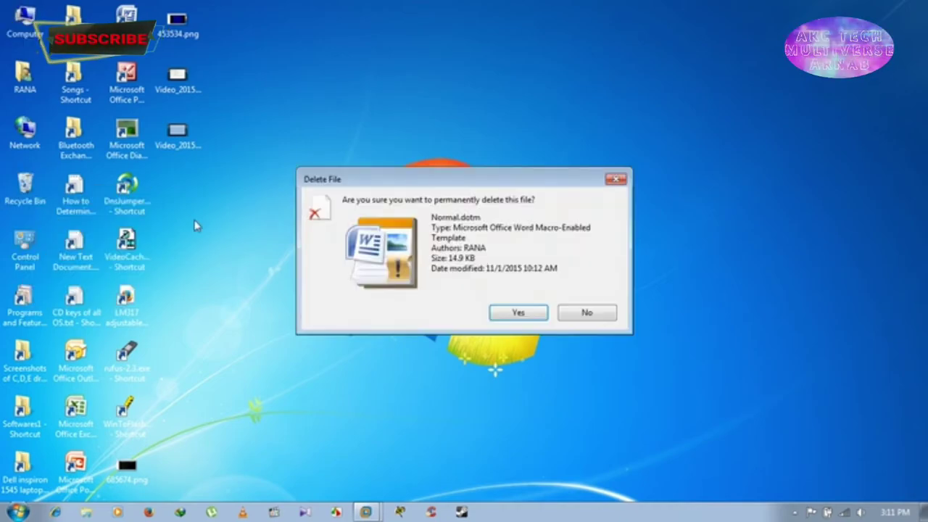
click(519, 311)
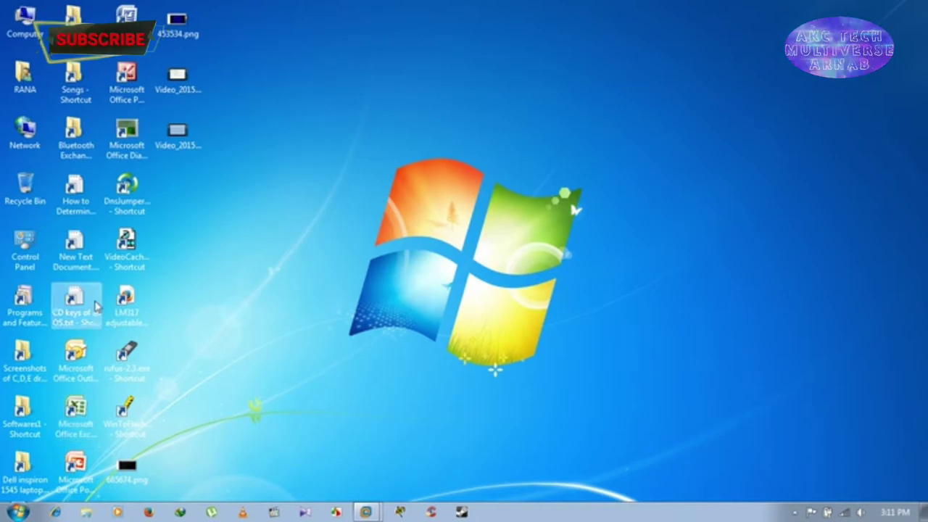
Step: Launch Word, Excel and PowerPoint in turn on blank files, closing each one
double_click(144, 20)
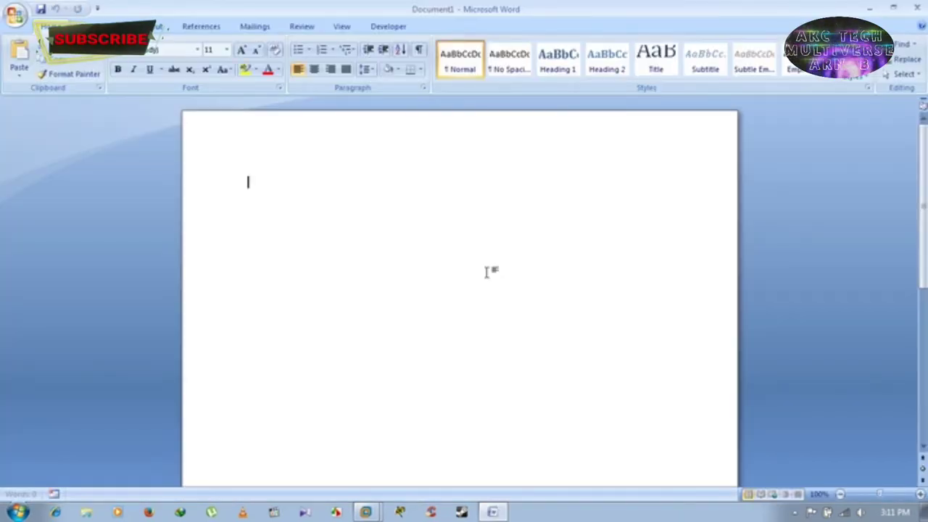
click(917, 7)
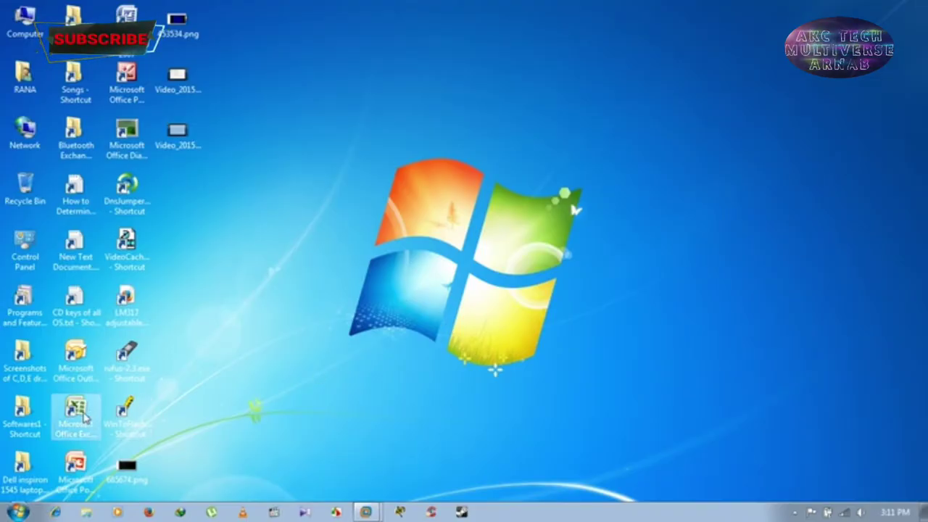
double_click(75, 412)
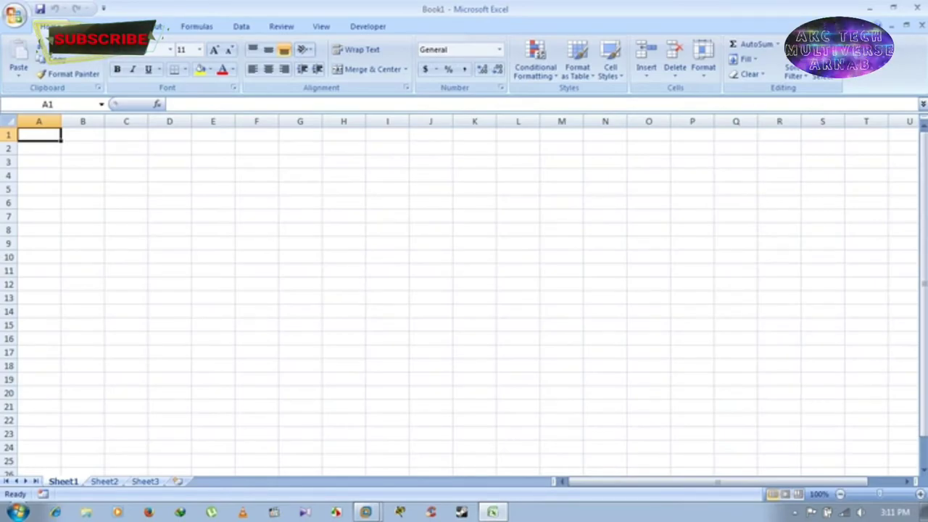
click(919, 7)
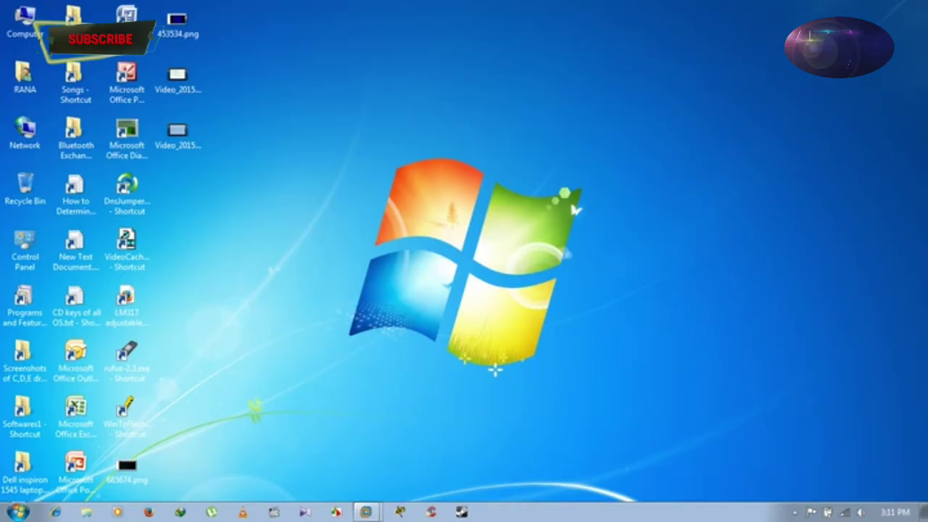
double_click(76, 467)
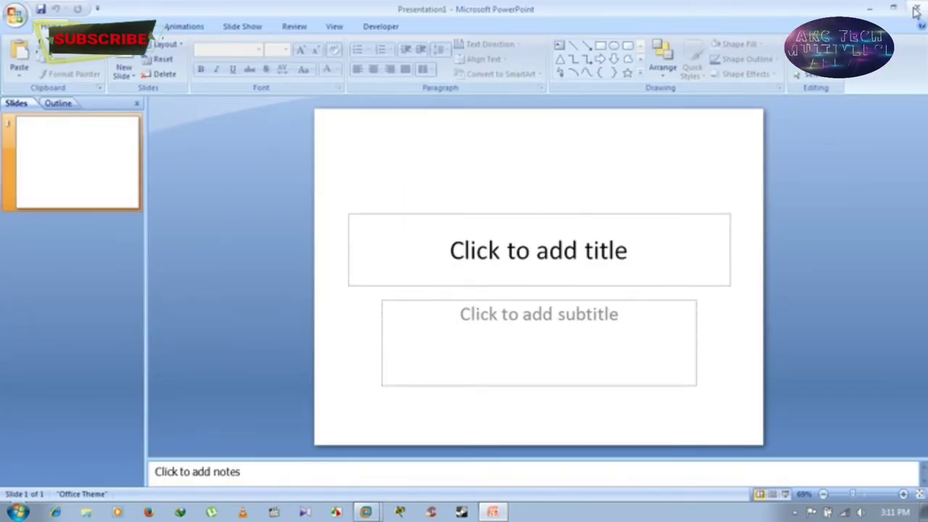
click(916, 9)
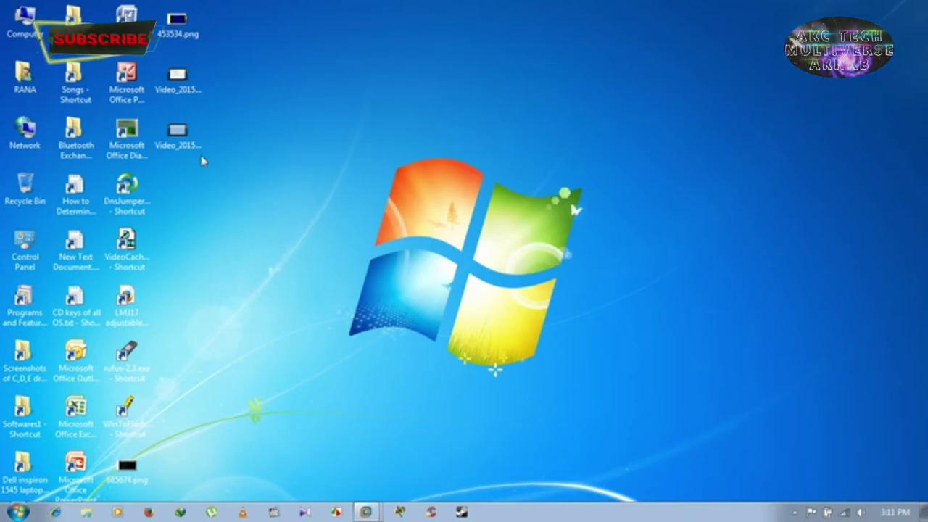
Step: Browse C: > Users > profile > AppData\Roaming\Microsoft\Templates to Normal.dotm, then minimize the window
double_click(25, 20)
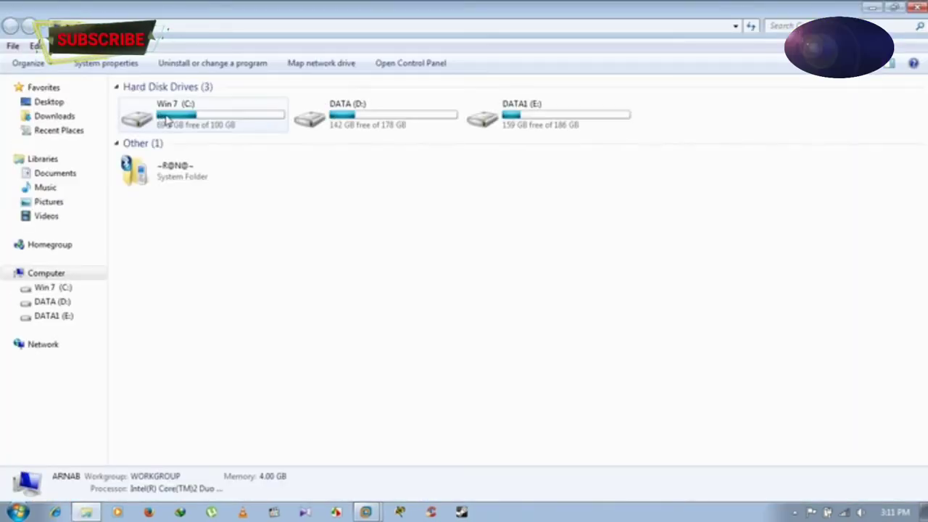
double_click(166, 122)
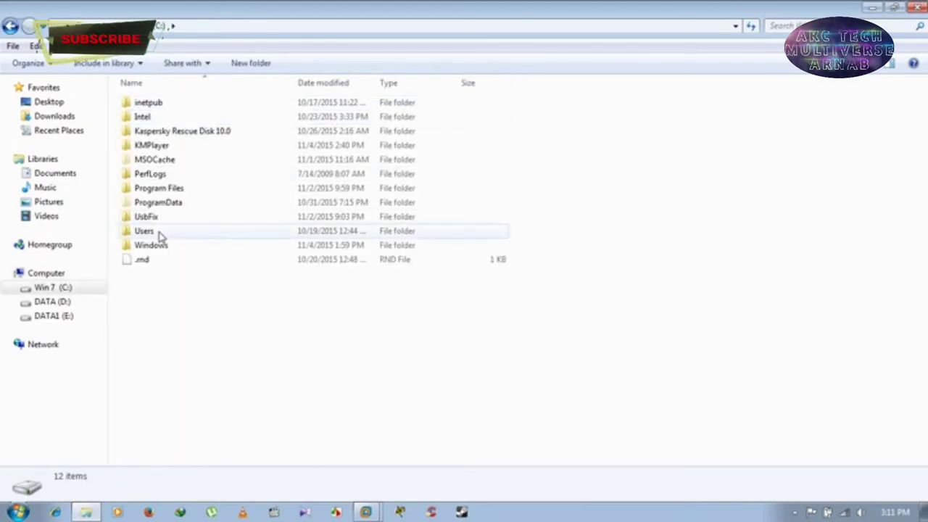
double_click(157, 231)
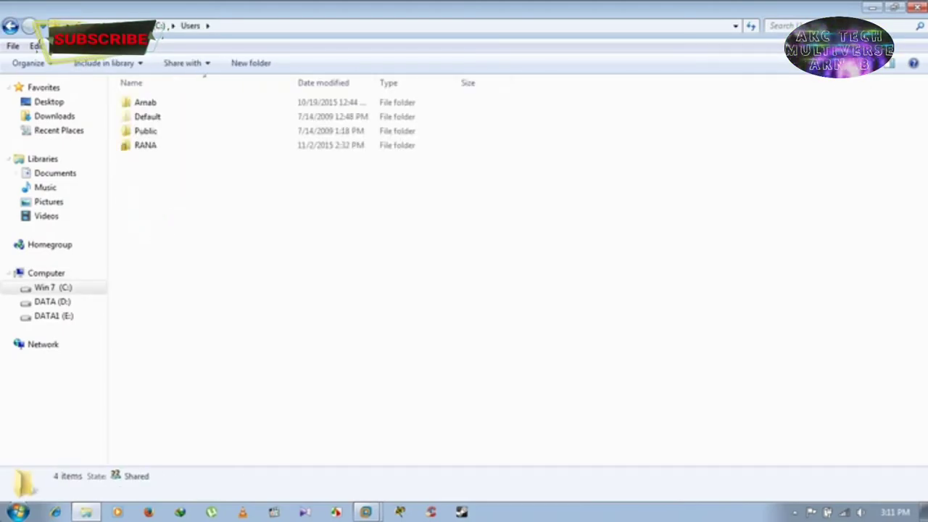
key(super)
click(540, 260)
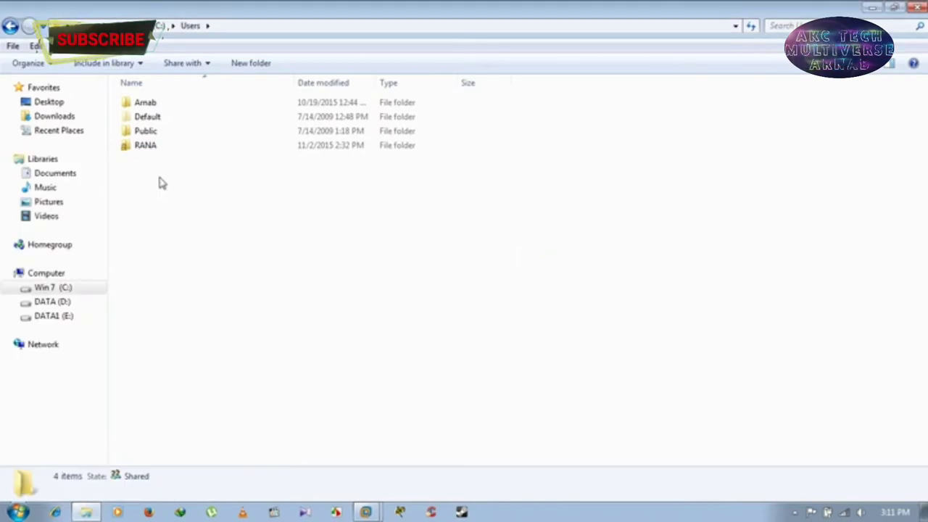
double_click(153, 152)
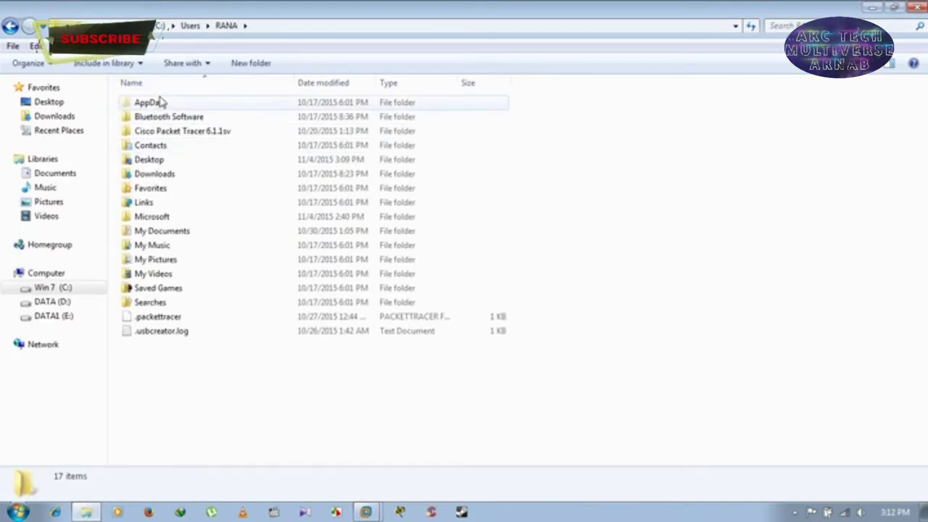
click(158, 103)
double_click(157, 103)
double_click(153, 137)
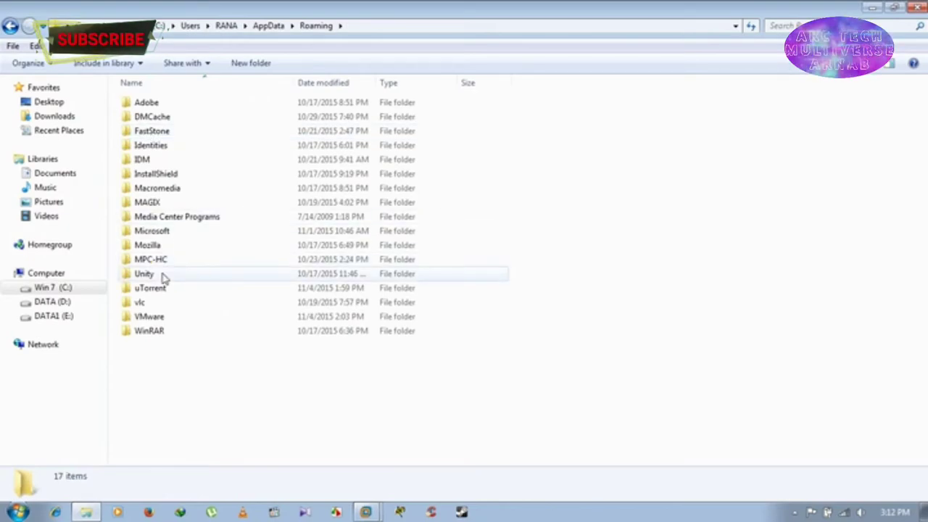
double_click(134, 231)
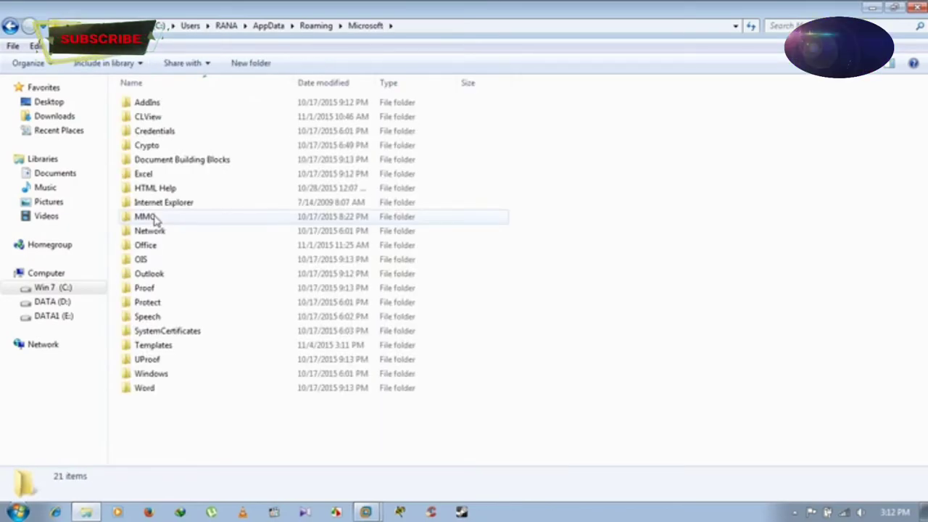
double_click(150, 348)
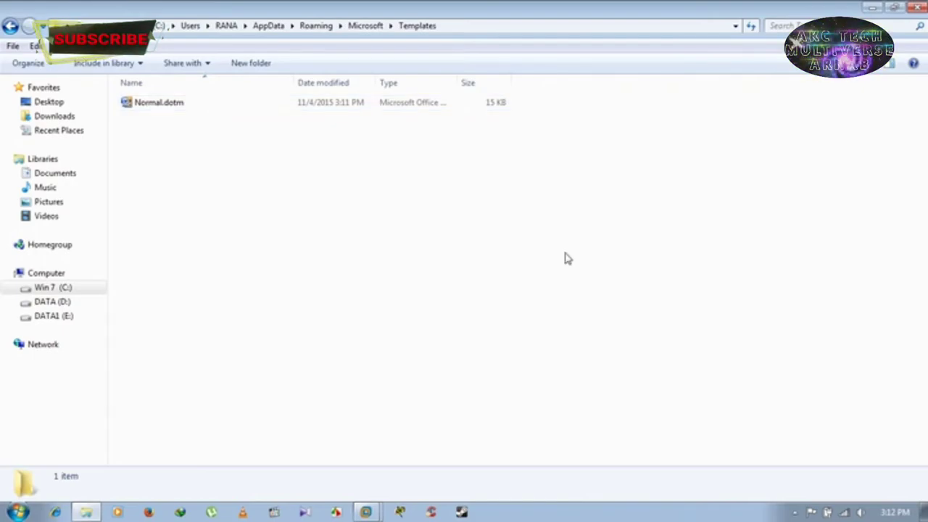
click(875, 7)
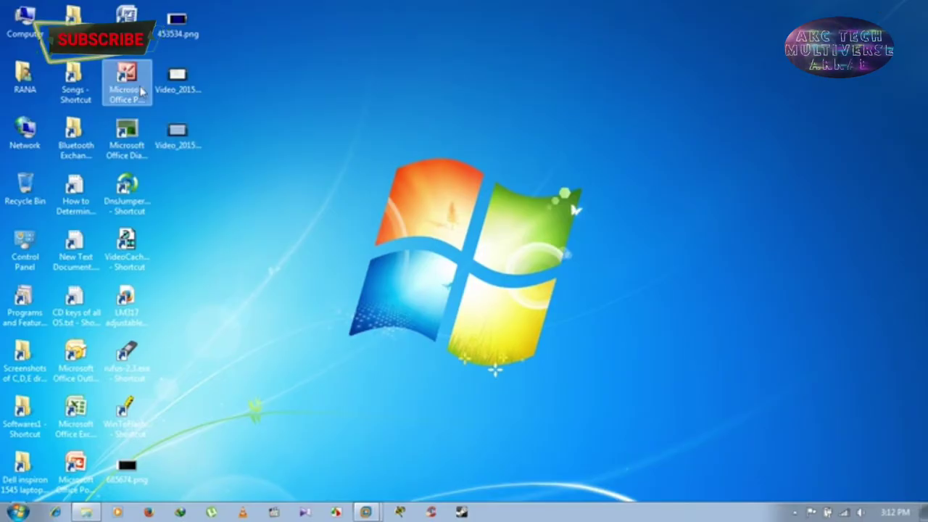
Step: Launch Word briefly to check it starts, close it, and restore the Templates window
double_click(127, 18)
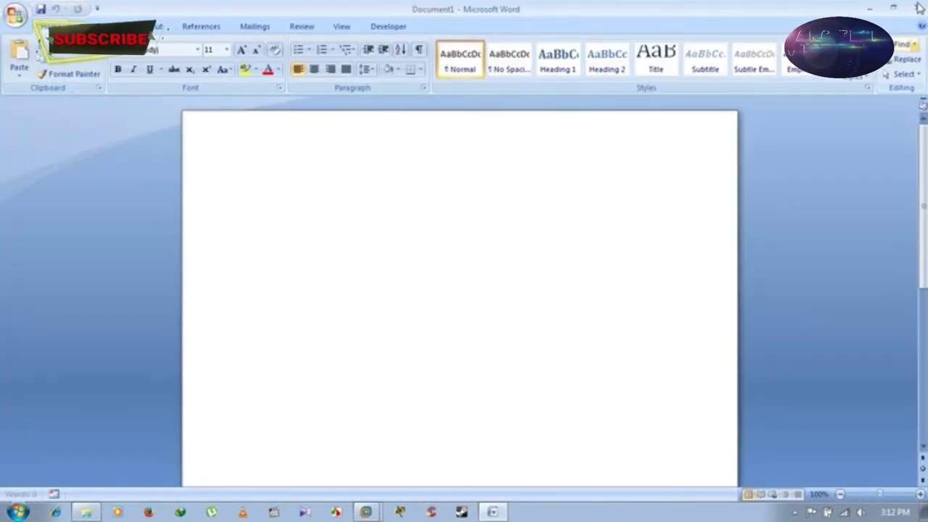
click(917, 9)
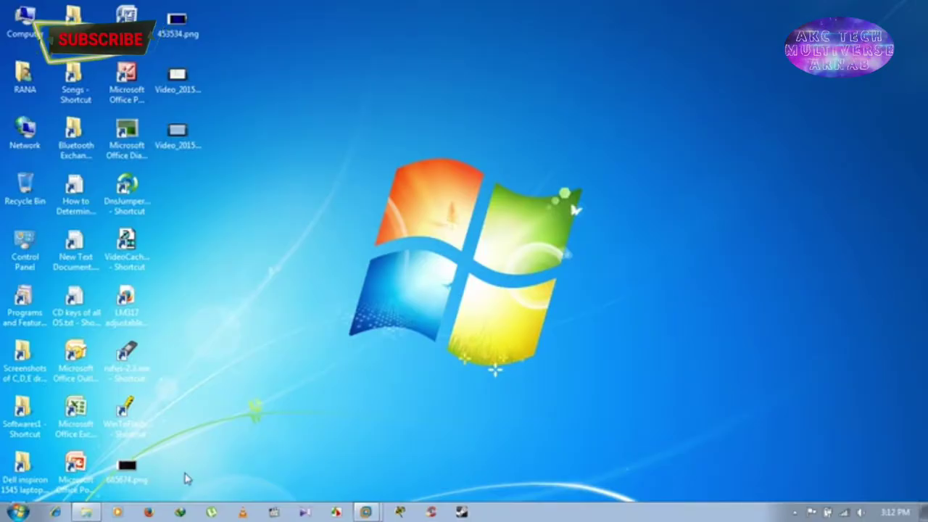
click(85, 511)
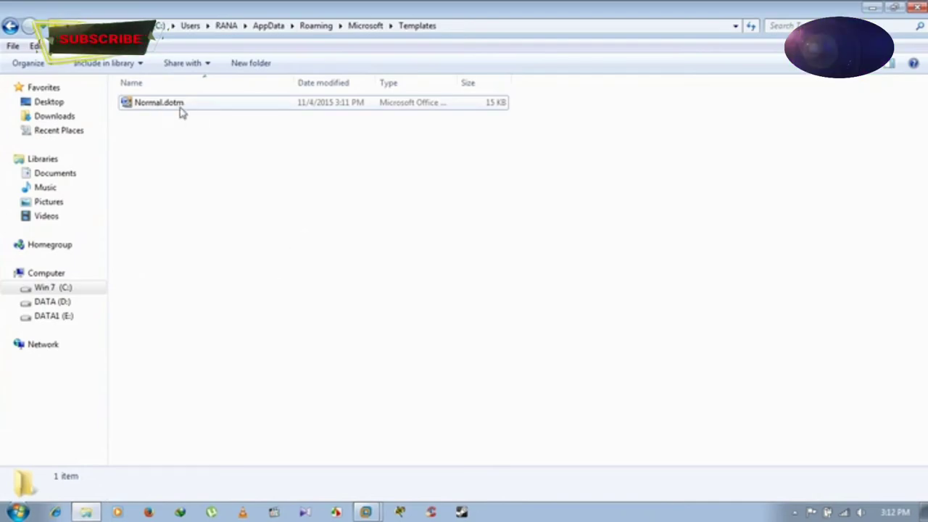
Step: Choose Delete on Normal.dotm, cancel the first confirmation, and reopen its context menu
right_click(145, 107)
click(208, 374)
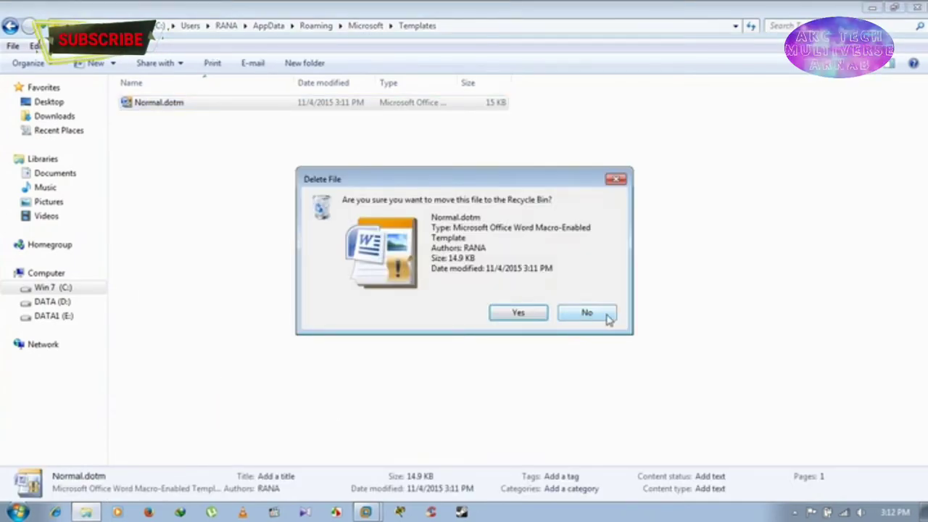
click(586, 315)
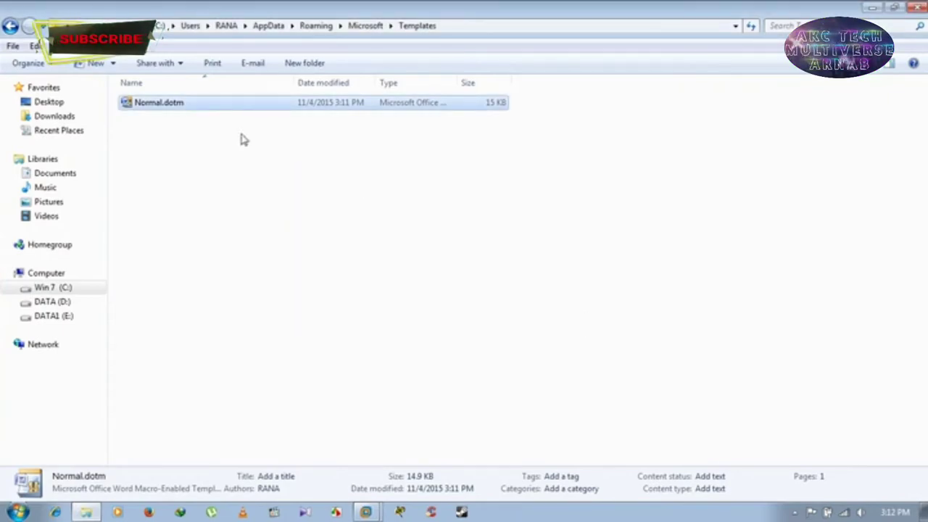
right_click(162, 102)
Step: Send Normal.dotm to the Recycle Bin, close Explorer, then start Word blank and minimize it
click(249, 367)
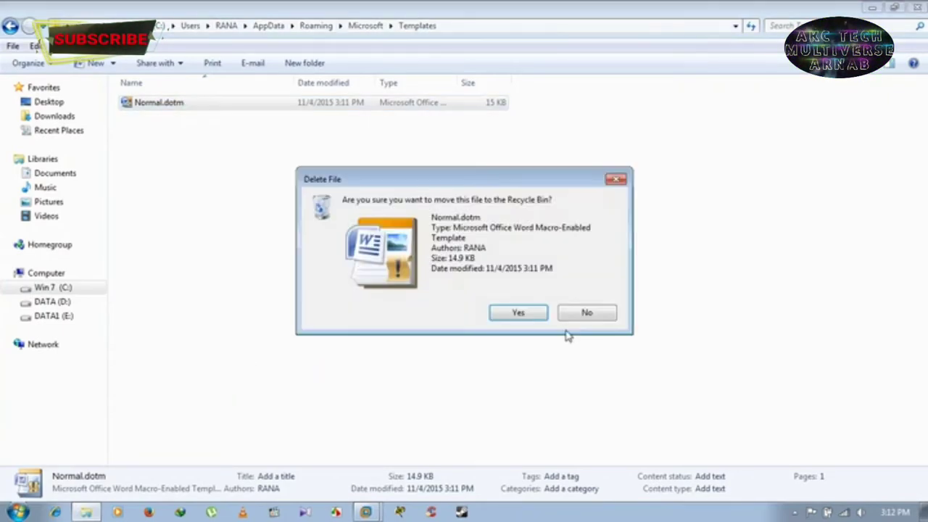
click(518, 313)
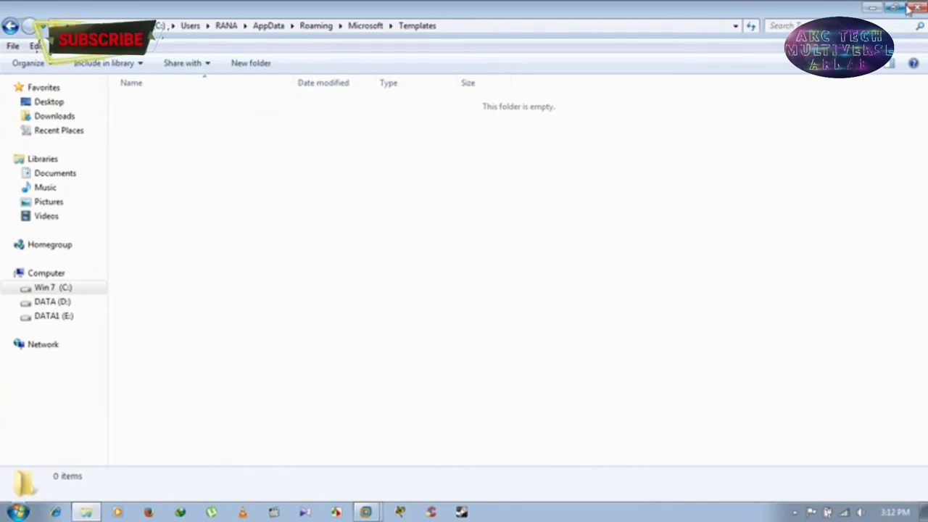
click(917, 6)
key(Return)
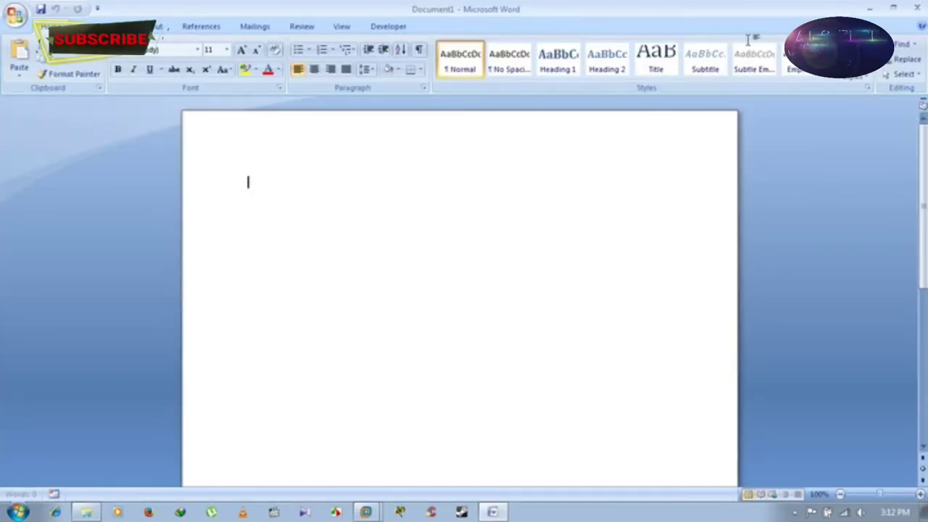
click(871, 7)
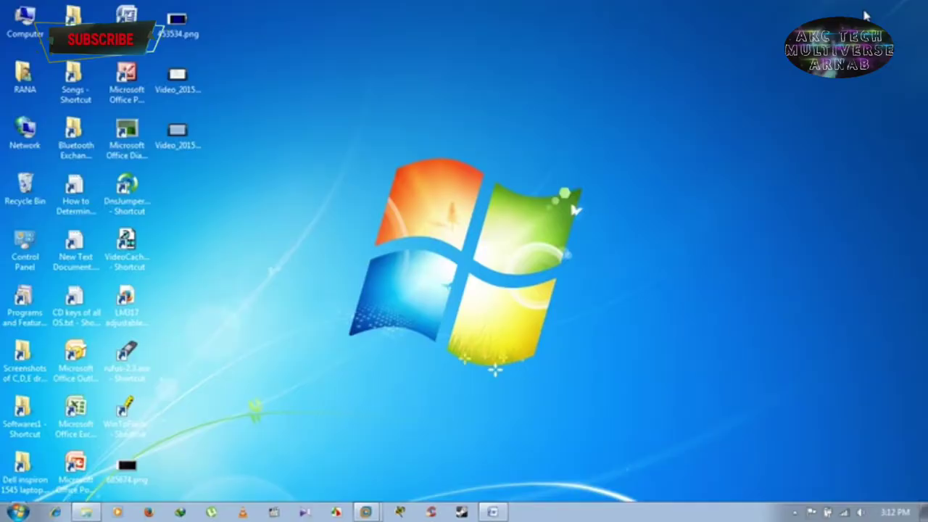
Step: Restore the Templates window and refresh it to see it is still empty
click(88, 512)
click(87, 513)
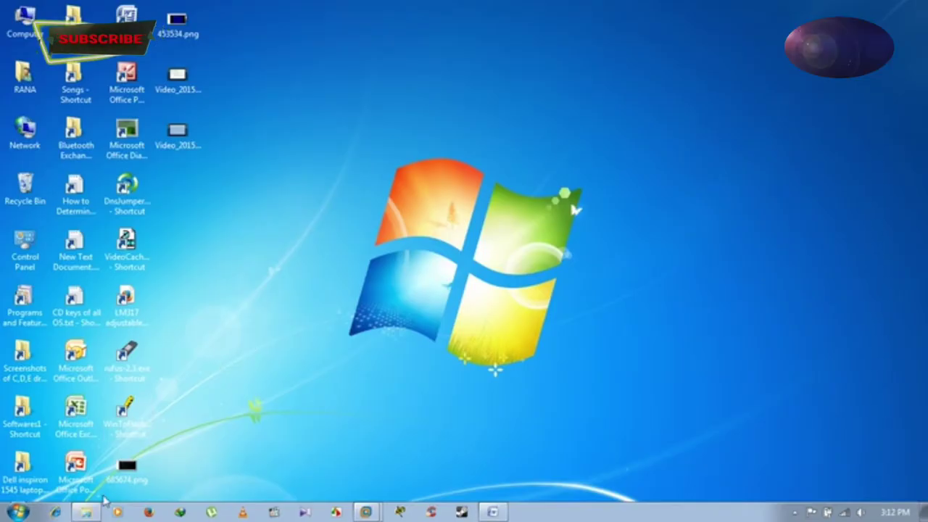
click(87, 513)
right_click(441, 97)
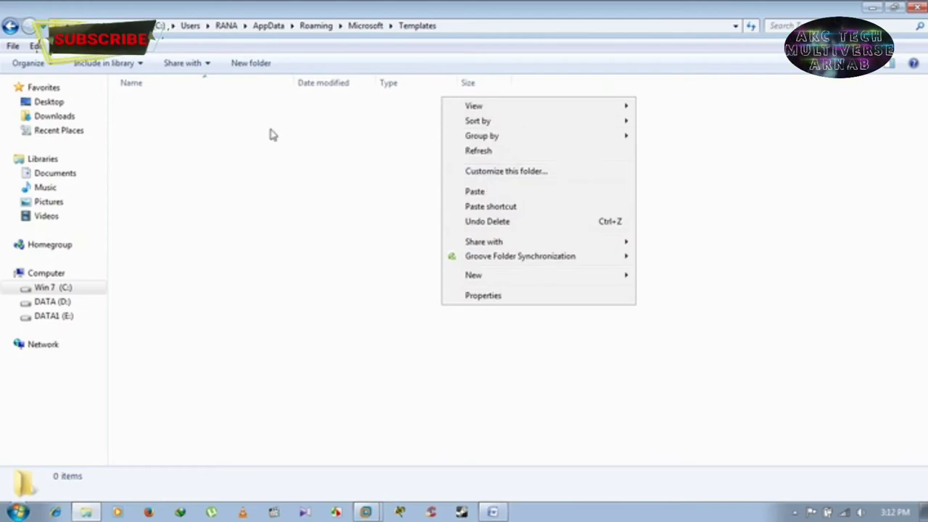
right_click(301, 173)
click(330, 226)
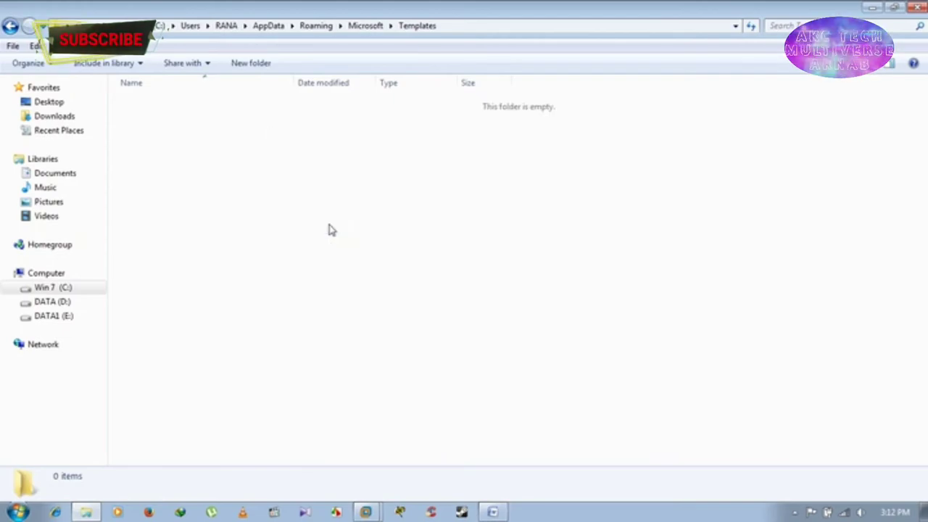
Step: Go up to Microsoft, reopen Templates to confirm it's empty, then close the window
click(360, 26)
click(592, 269)
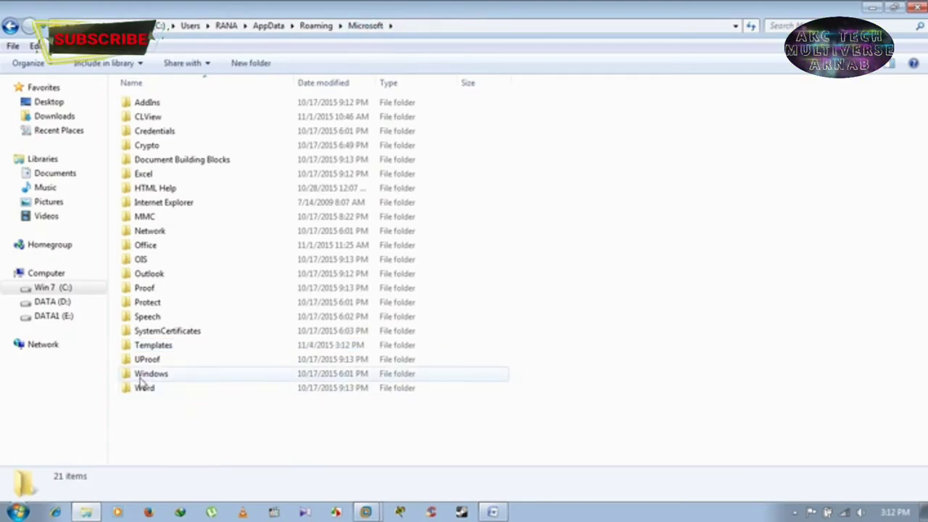
double_click(148, 346)
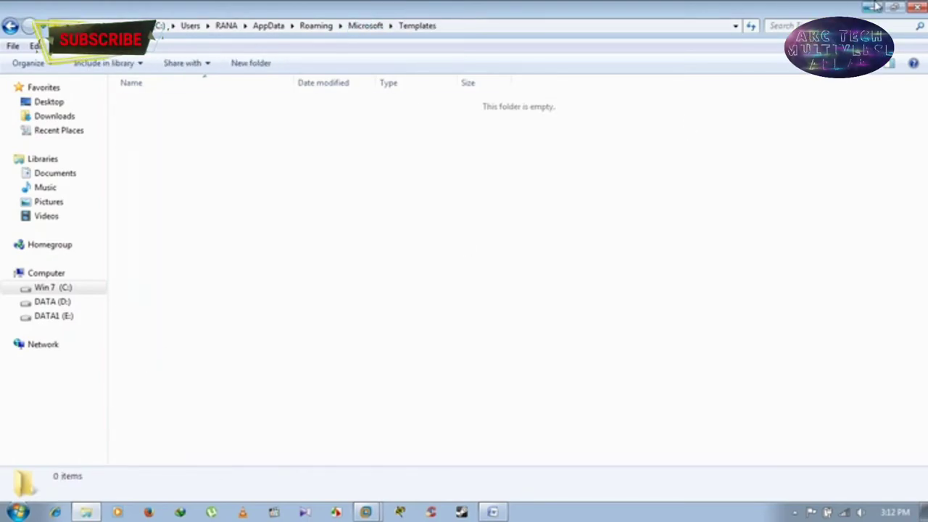
click(917, 6)
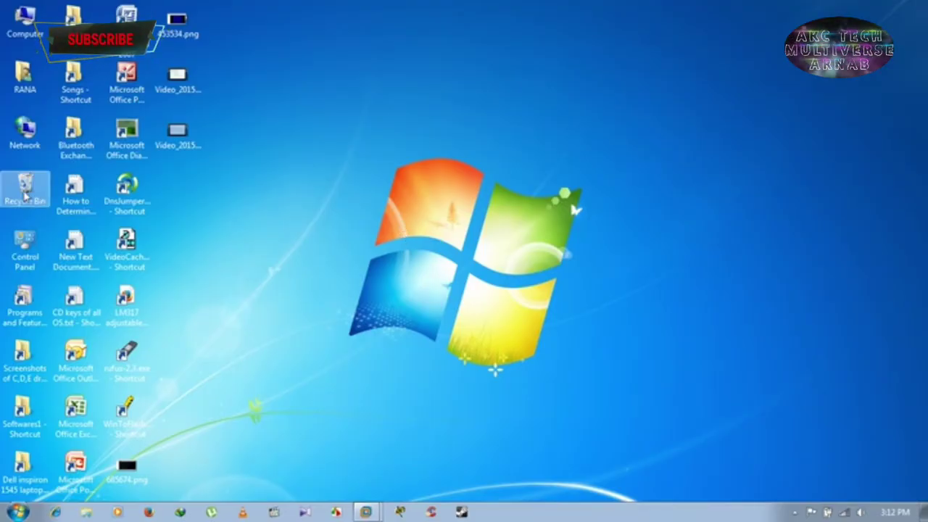
Step: Empty the Recycle Bin, confirming the permanent deletion
right_click(22, 190)
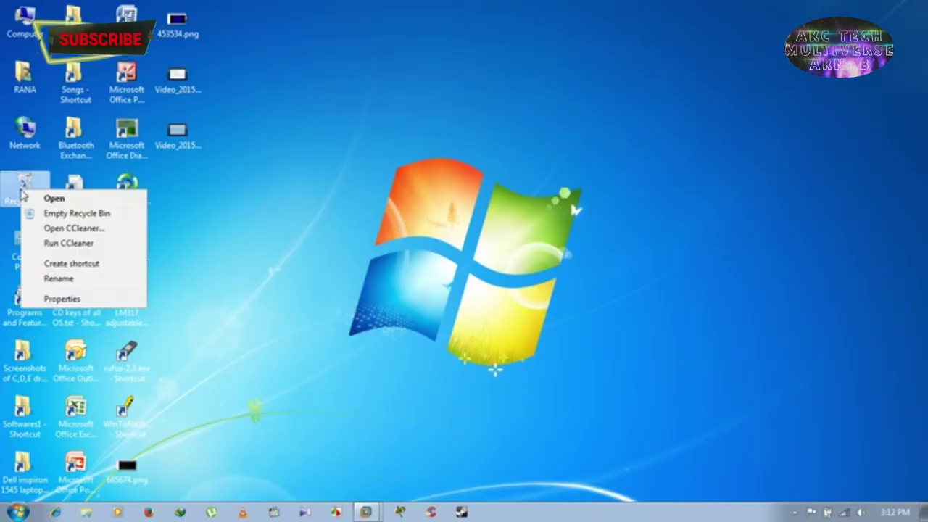
click(65, 213)
click(508, 313)
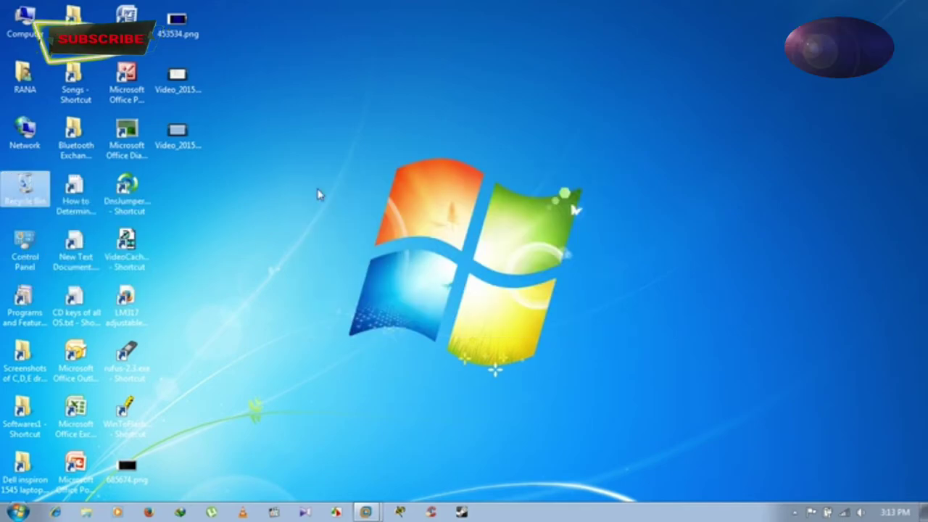
click(319, 194)
Step: Browse C: > Users > profile > AppData\Roaming\Microsoft\Templates to the recreated Normal.dotm
double_click(22, 20)
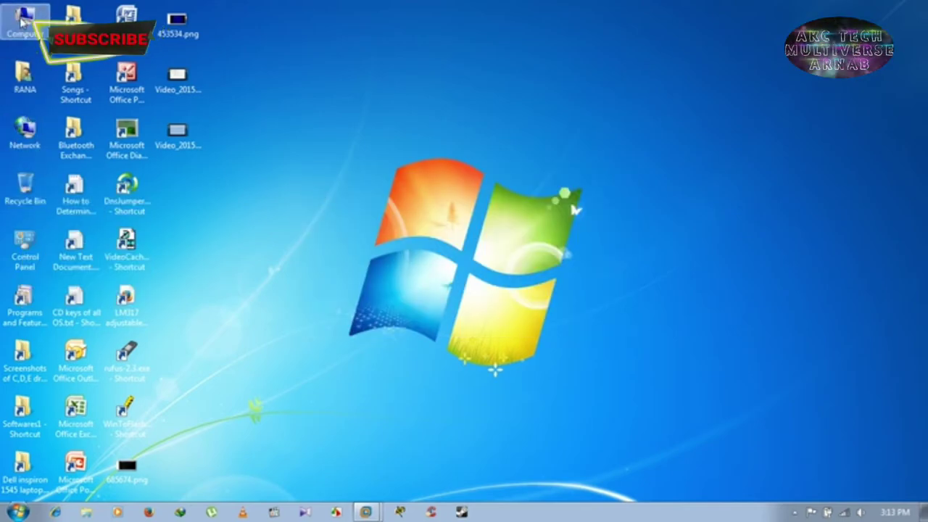
click(189, 107)
double_click(190, 107)
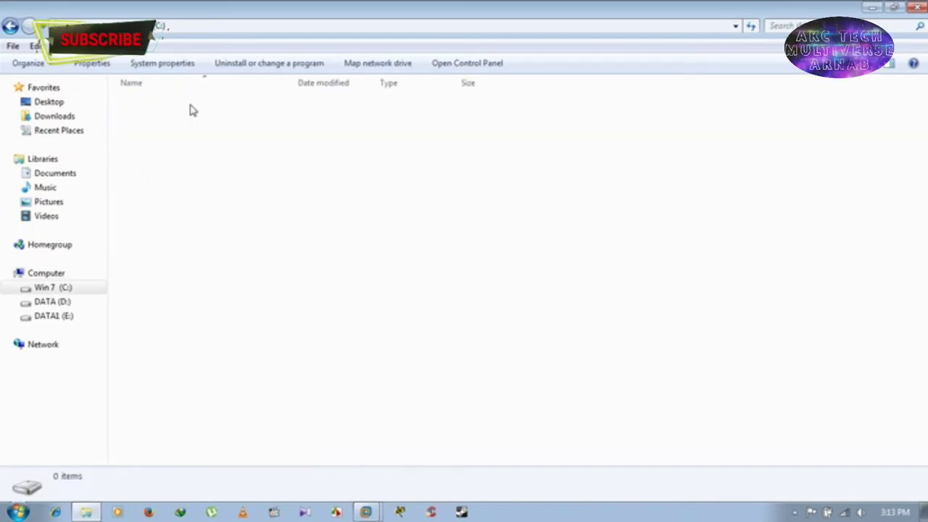
click(152, 232)
double_click(152, 232)
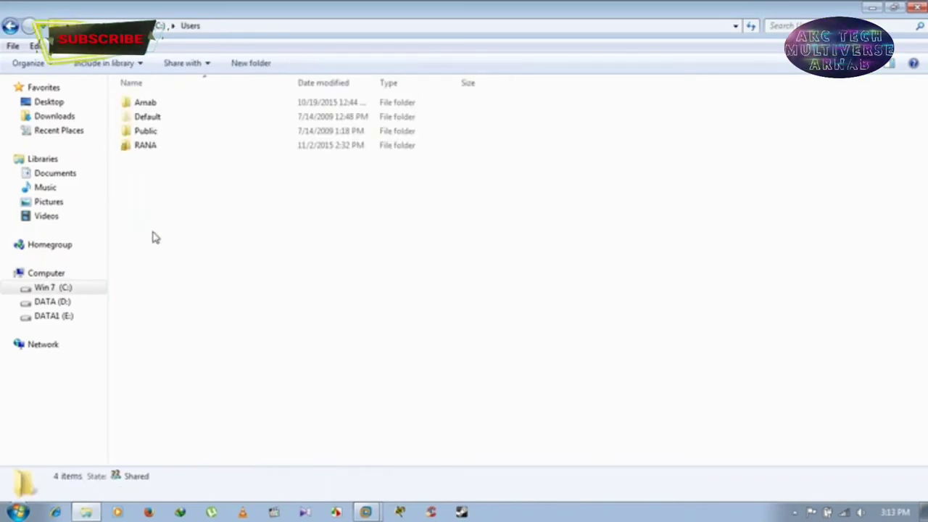
double_click(161, 145)
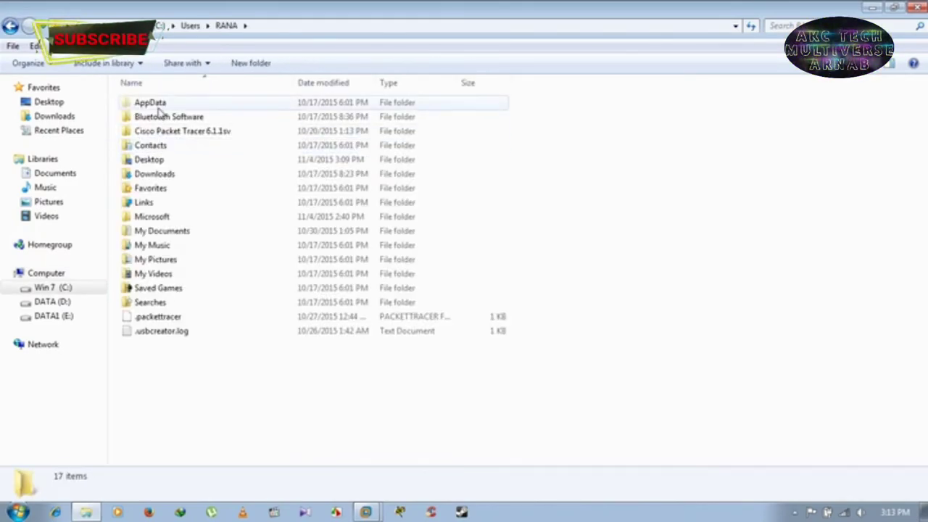
double_click(158, 103)
click(153, 134)
double_click(153, 133)
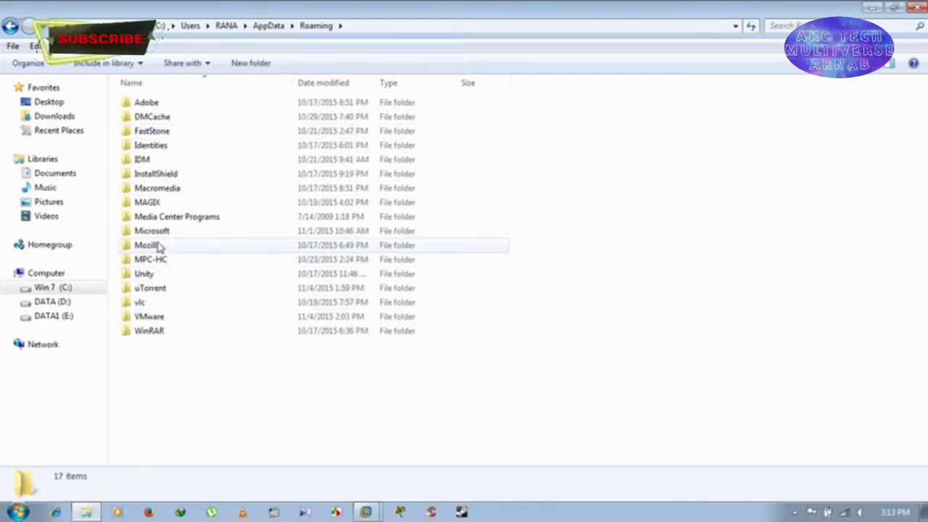
double_click(160, 232)
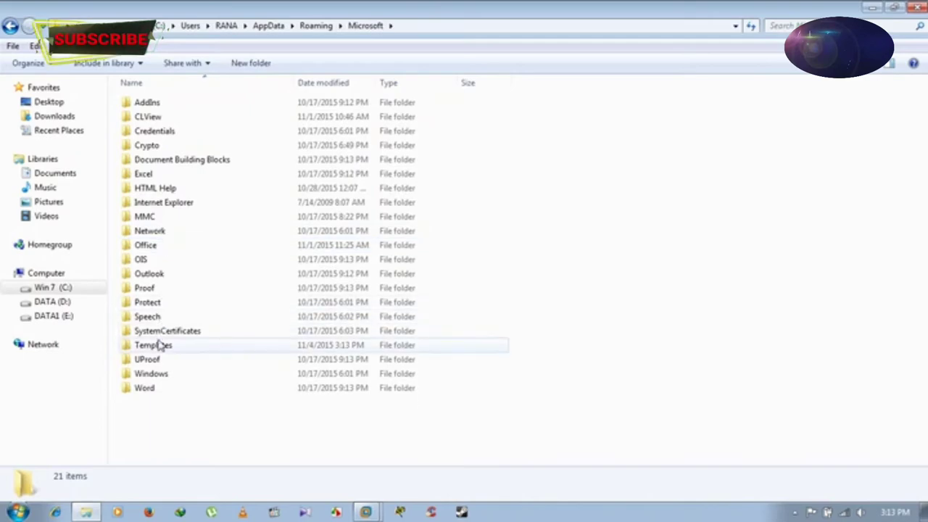
double_click(161, 345)
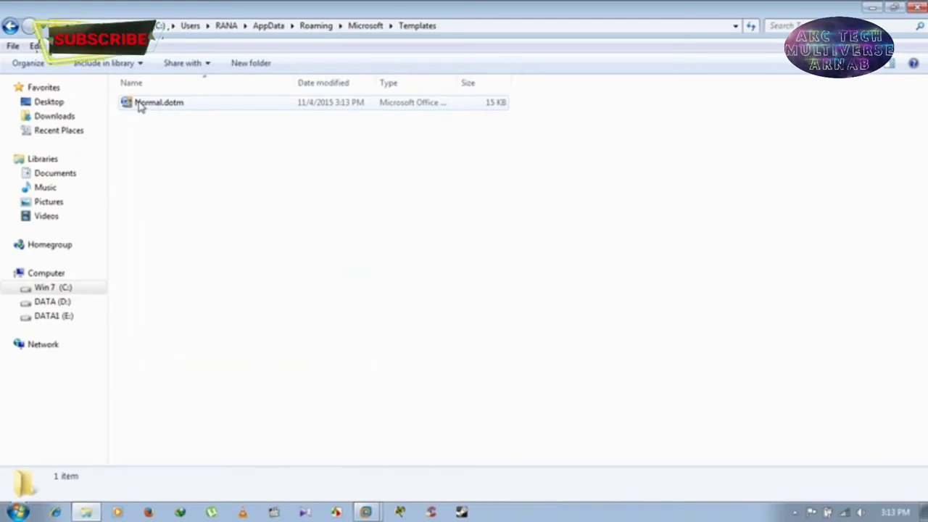
Step: Rename Normal.dotm to NormalOLD.old, accepting the extension-change warning
click(141, 107)
right_click(154, 108)
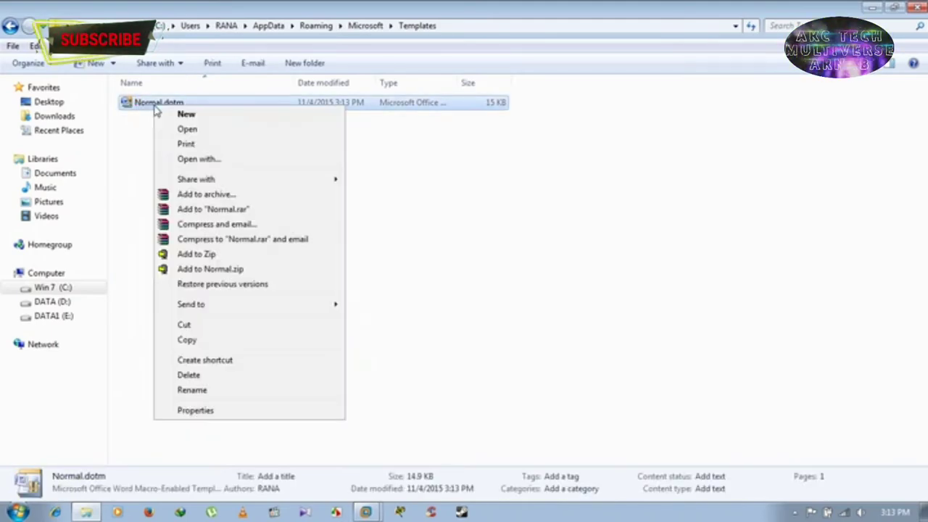
click(192, 391)
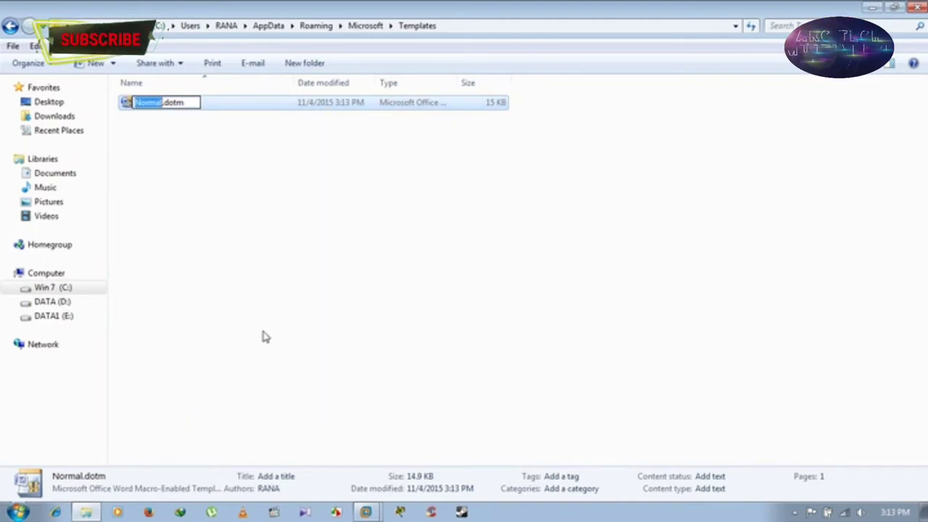
text(No)
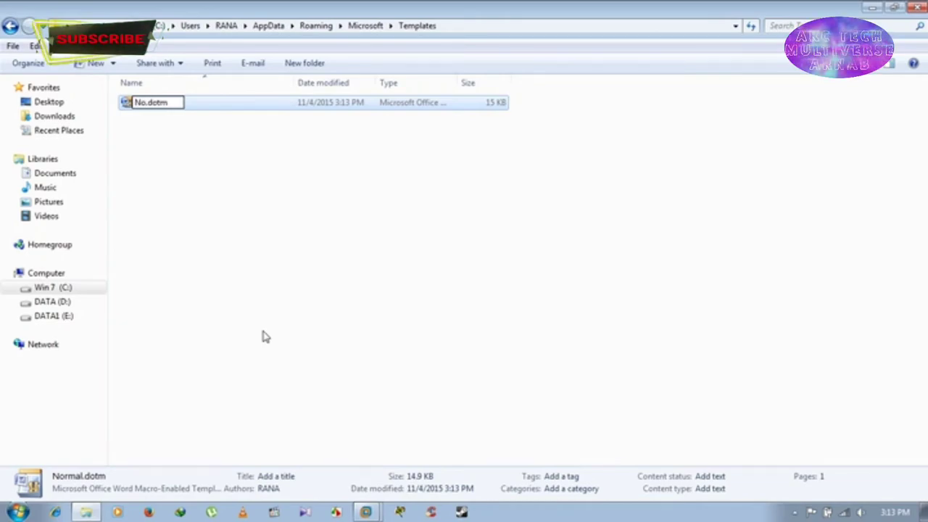
text(rmal)
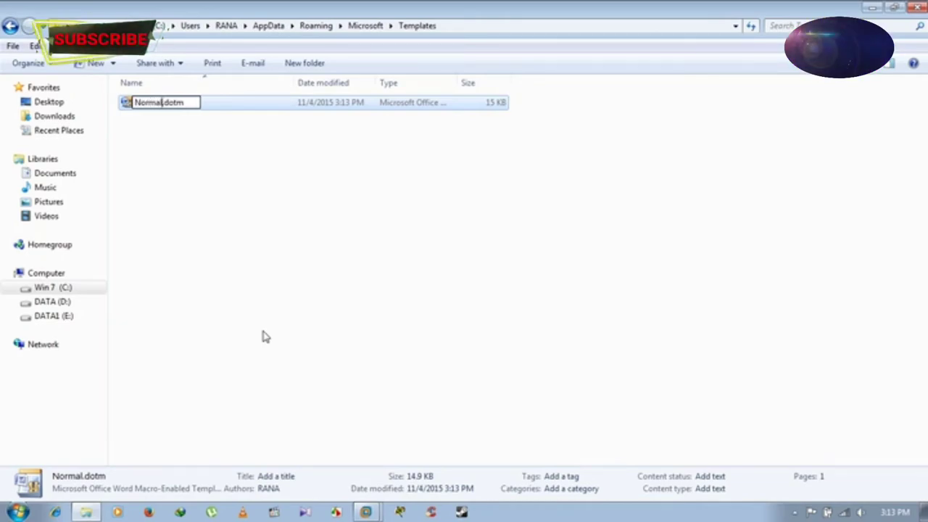
text(OL)
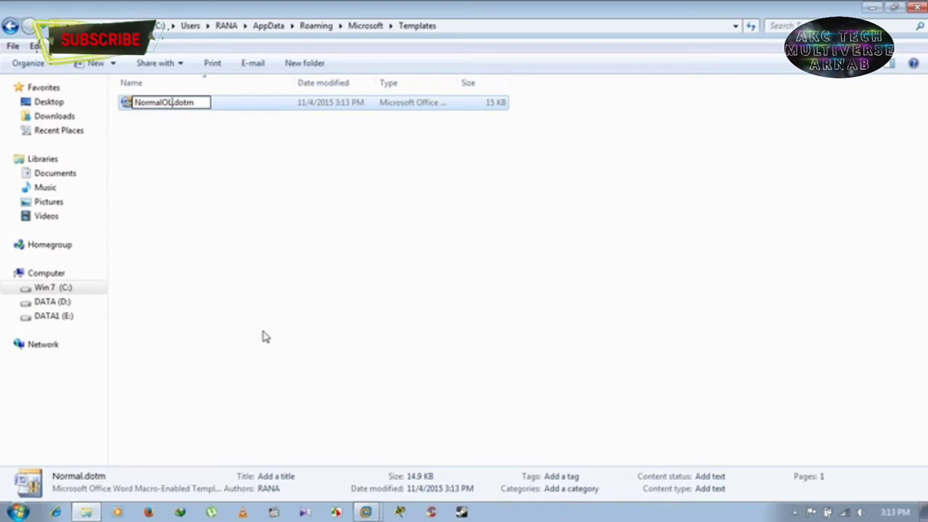
text(D)
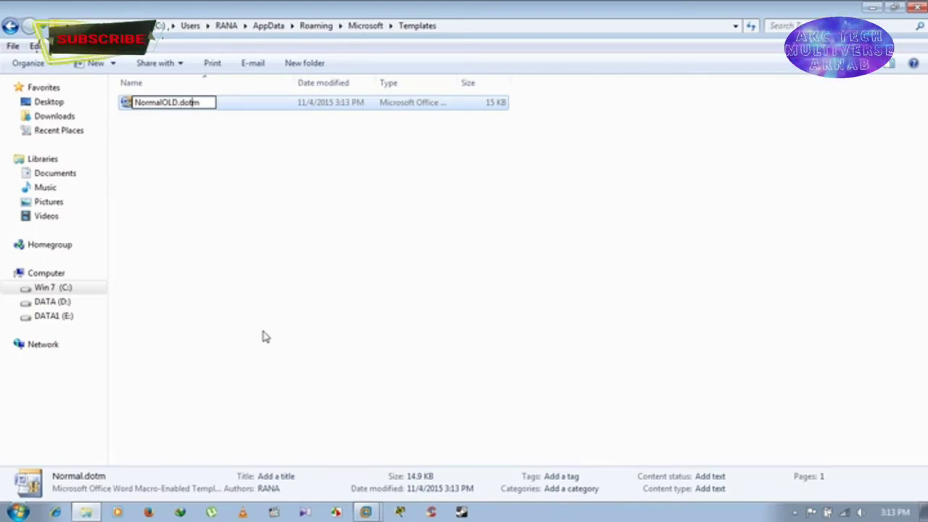
key(BackSpace)
key(BackSpace)
key(BackSpace)
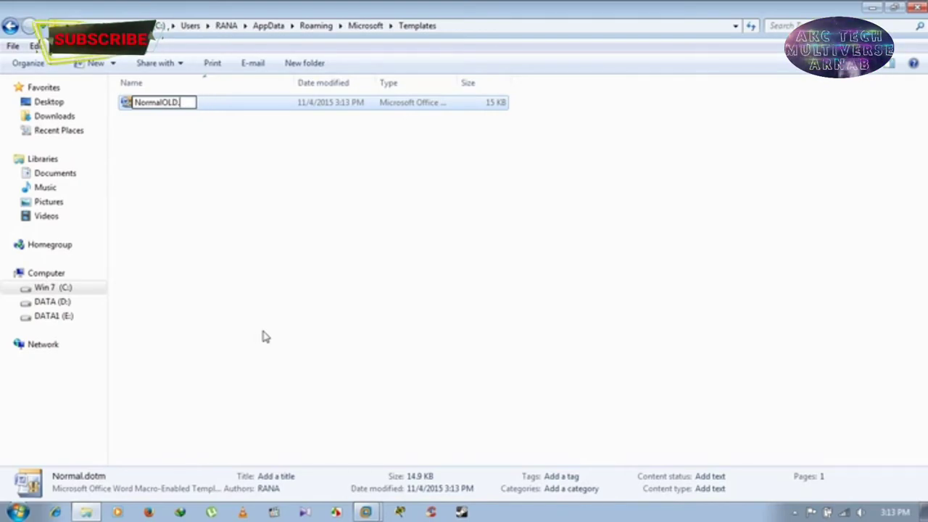
text(old)
key(Return)
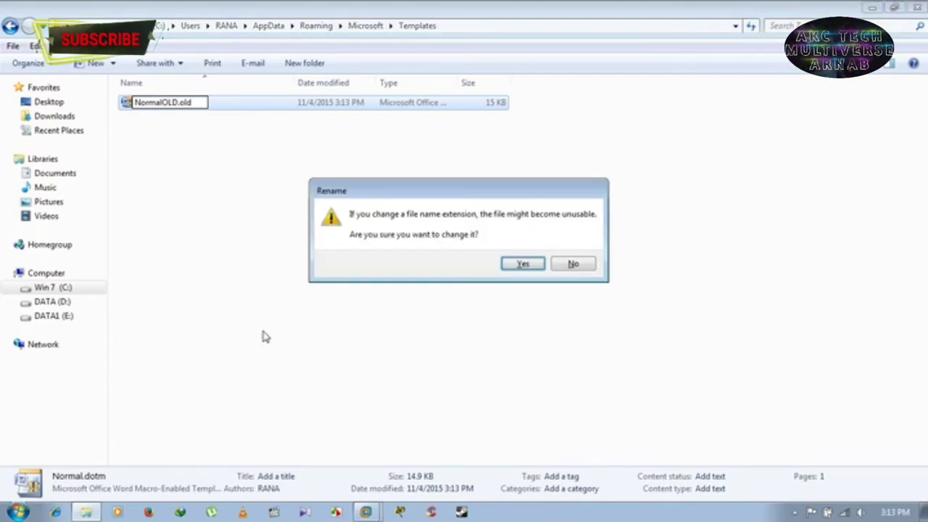
click(532, 266)
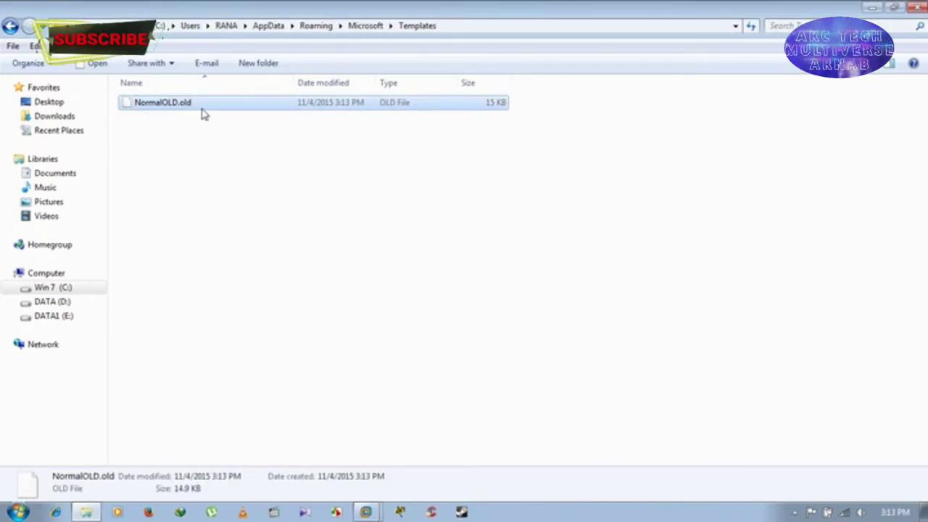
click(503, 190)
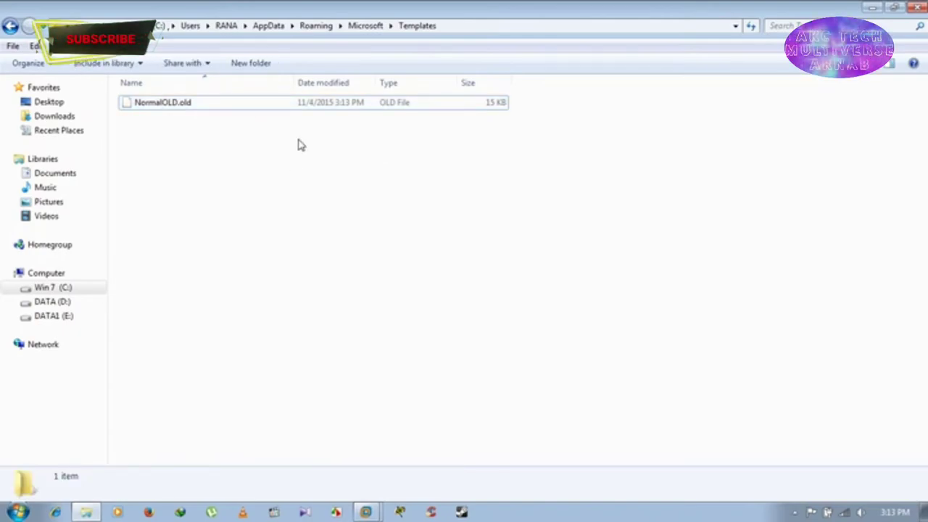
click(917, 9)
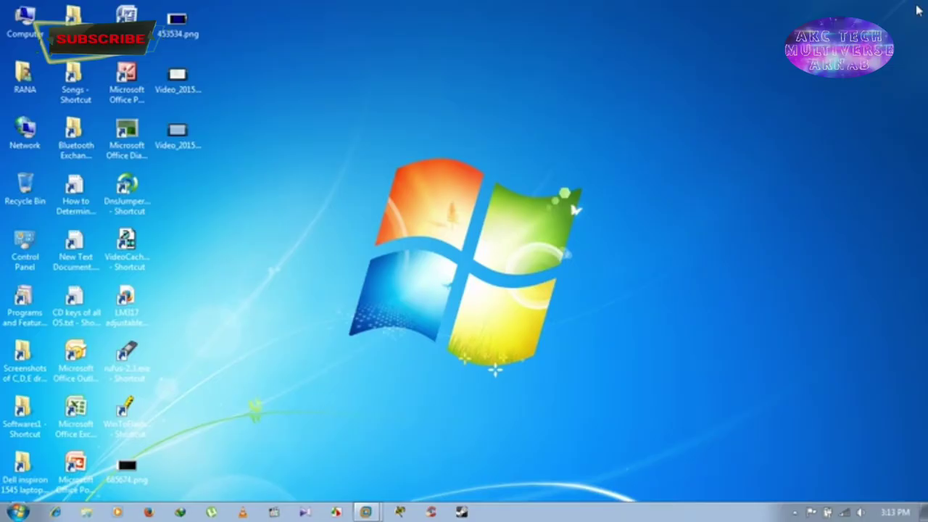
right_click(486, 205)
click(514, 239)
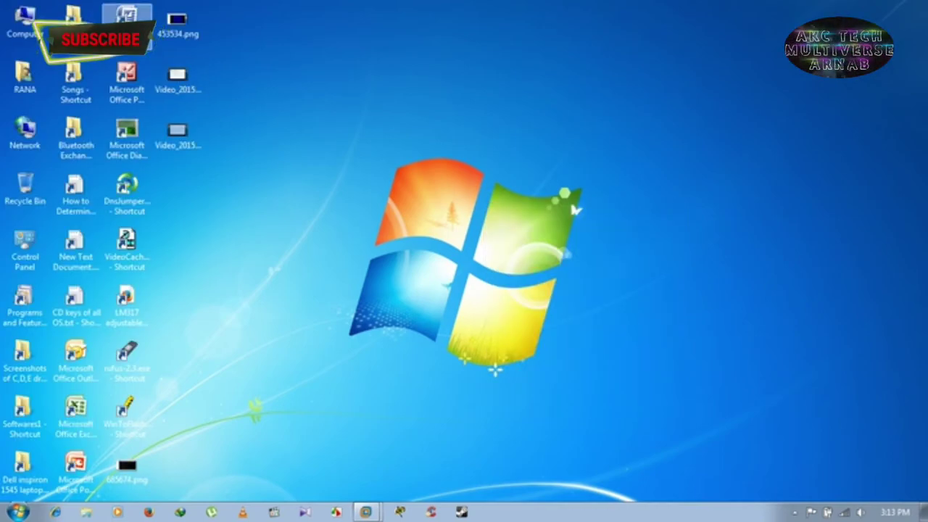
double_click(127, 16)
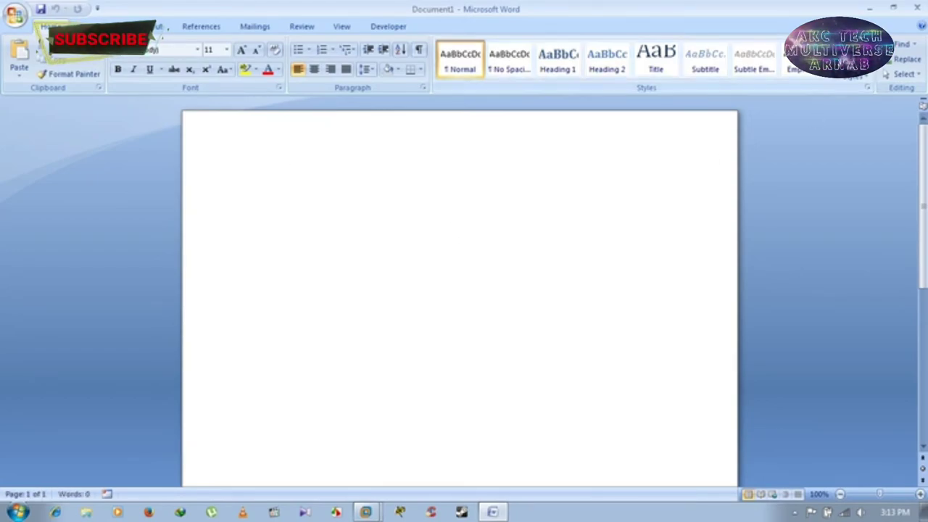
click(920, 26)
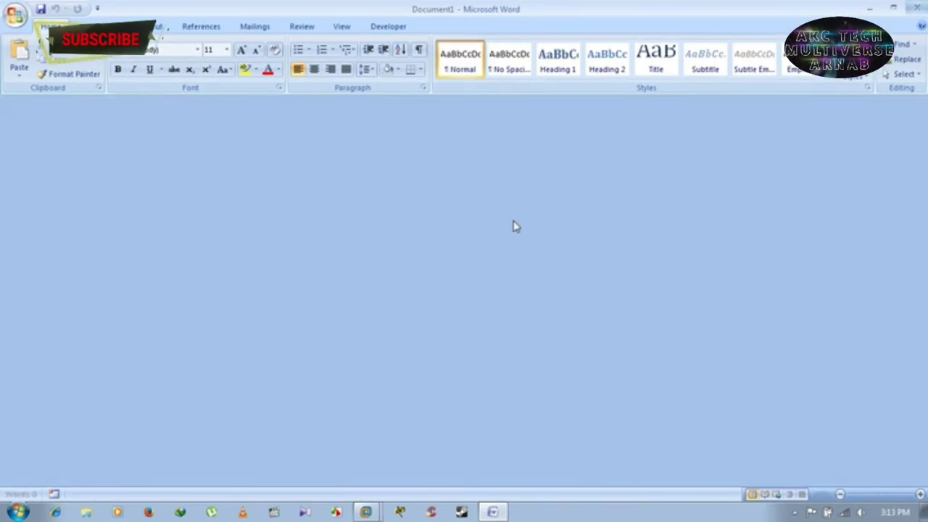
key(alt+F4)
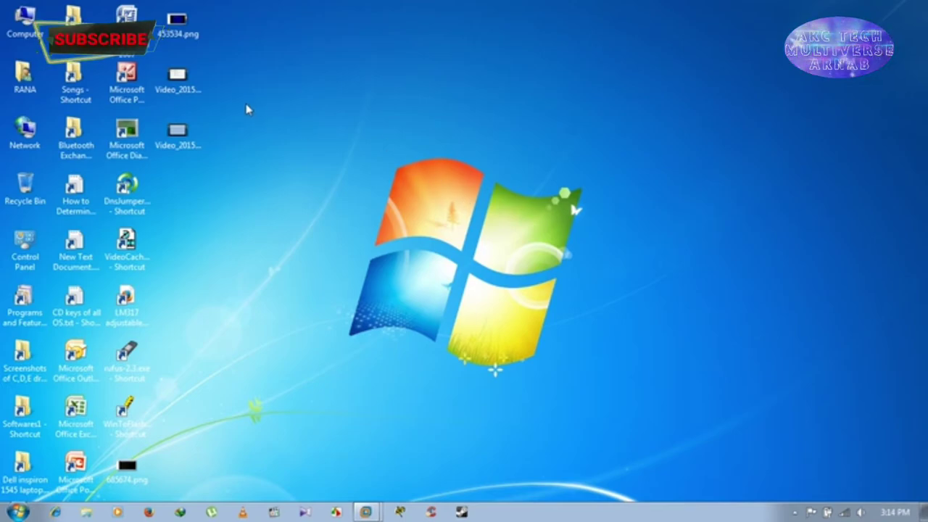
Step: Open PK.docx in Word from the Office sample files folder on DATA (D:)
double_click(13, 10)
click(366, 120)
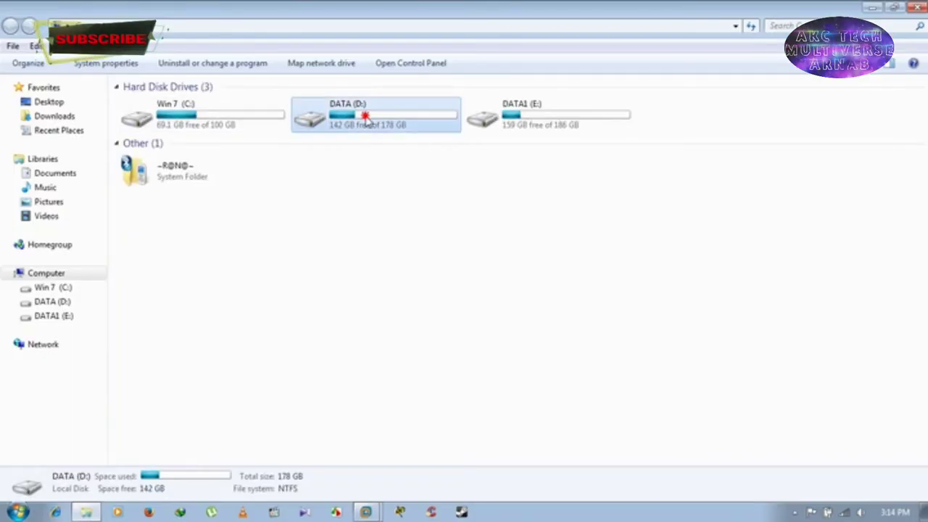
double_click(366, 120)
double_click(192, 130)
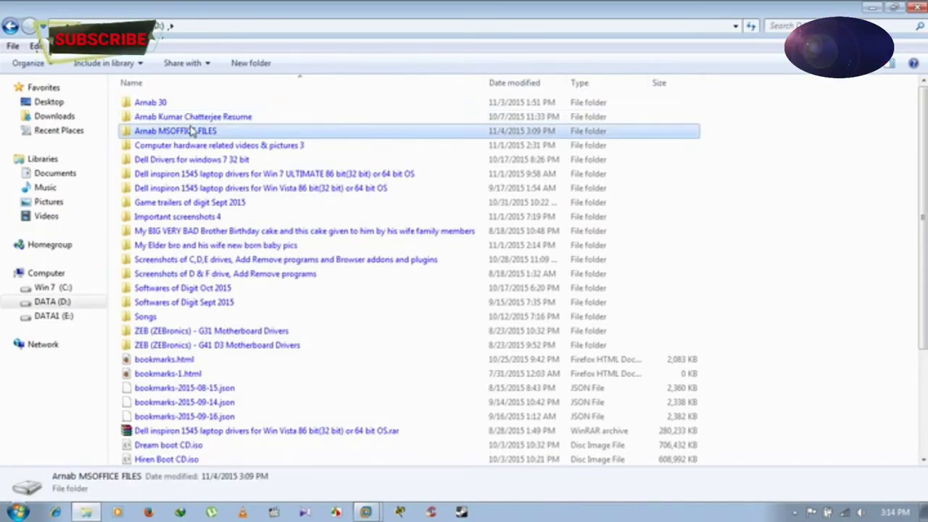
scroll(273, 219, down, 2)
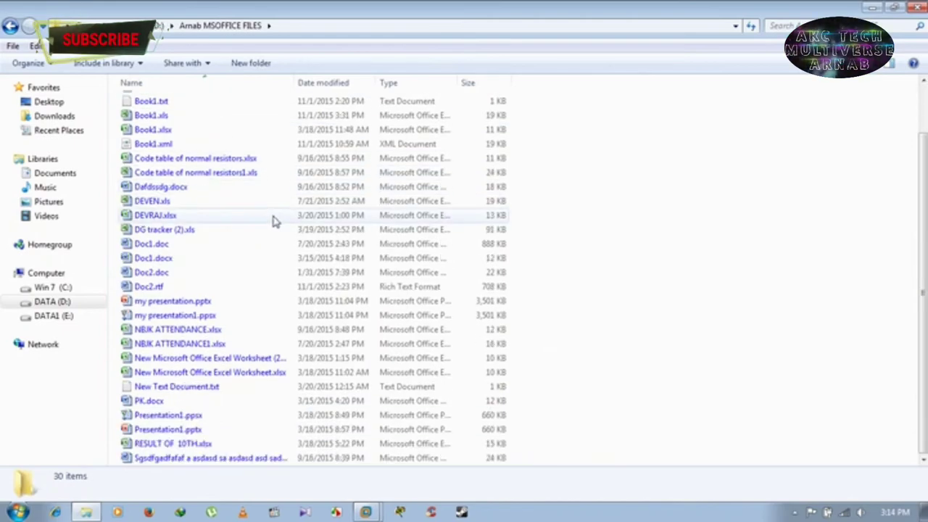
double_click(154, 404)
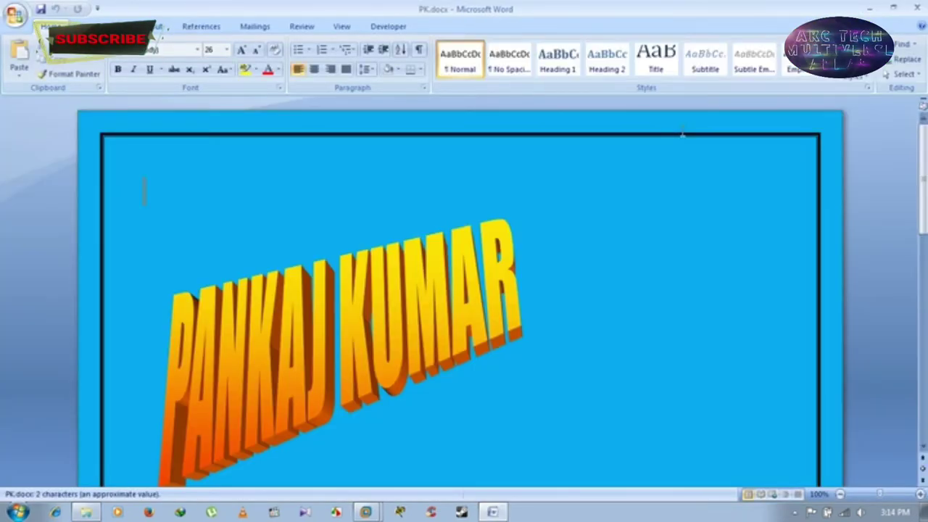
Step: Close PK.docx, minimize Explorer, and browse C:\Users\profile\AppData\Roaming\Microsoft\Templates
click(916, 7)
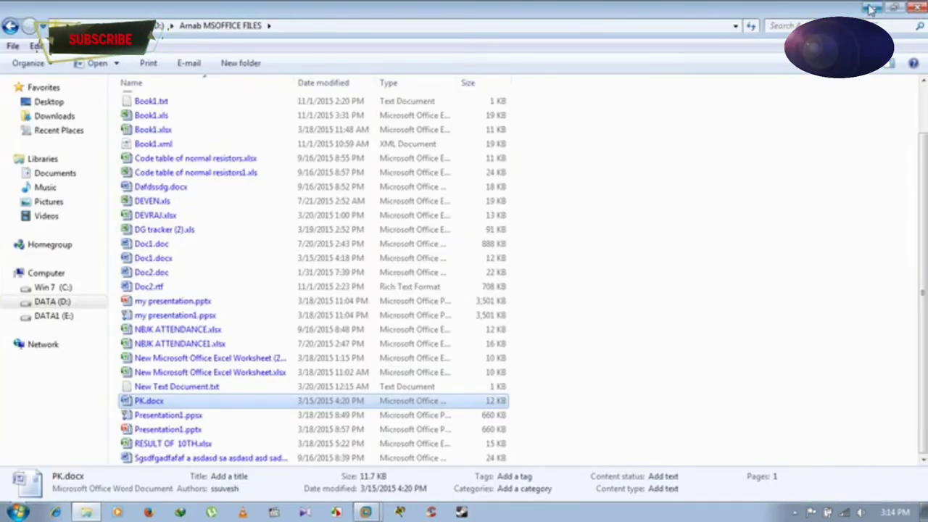
click(871, 8)
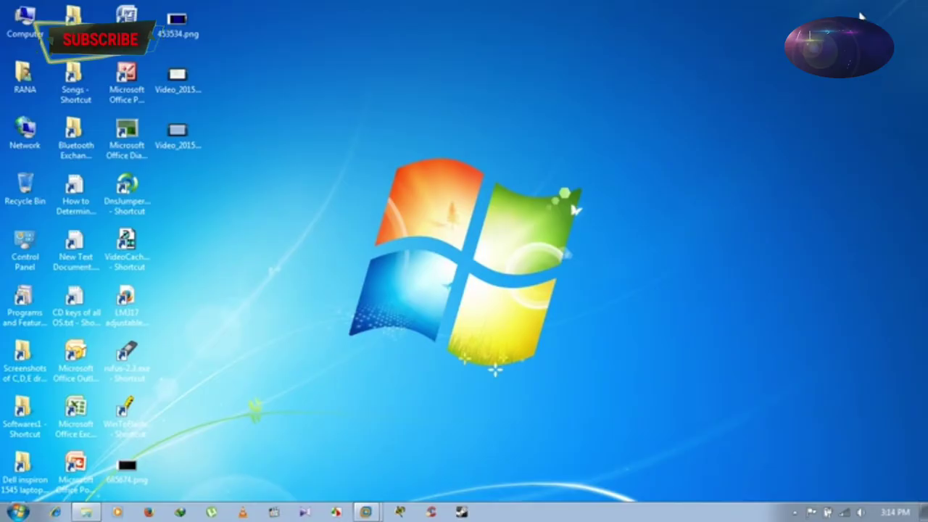
double_click(33, 42)
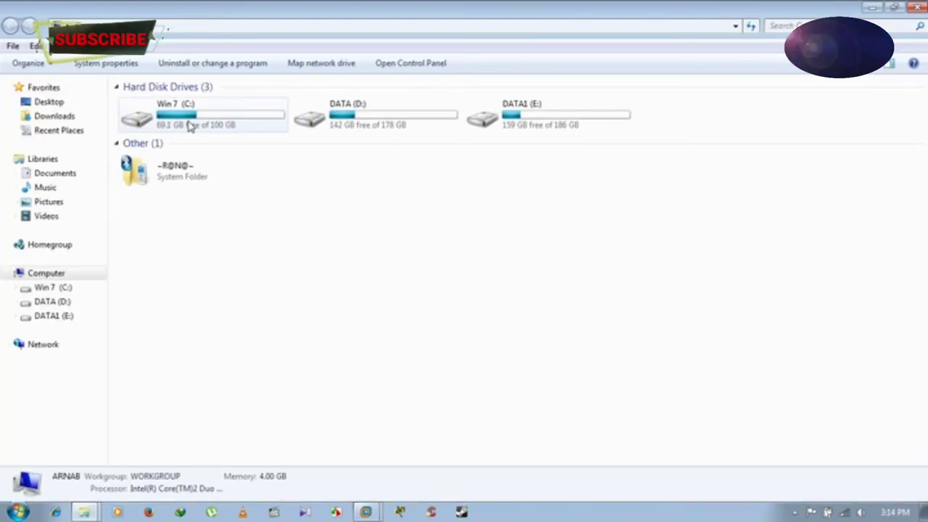
double_click(175, 119)
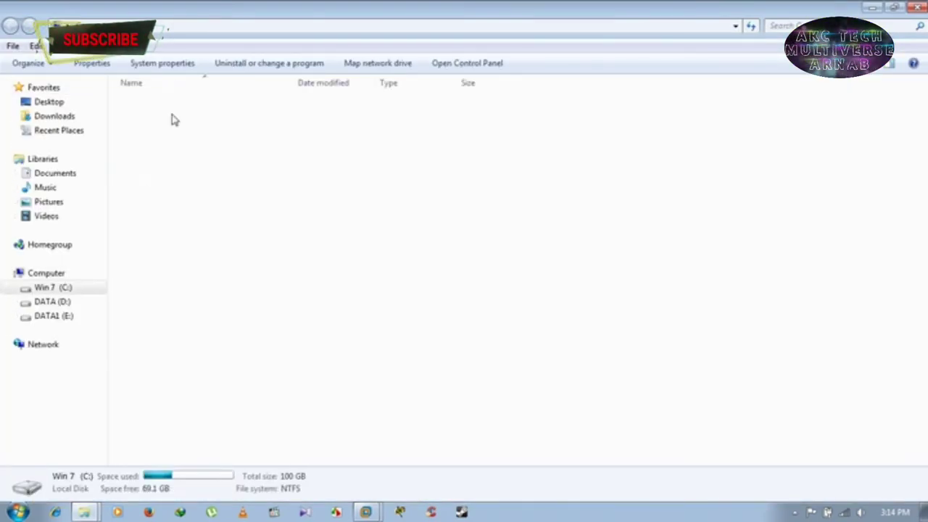
double_click(156, 232)
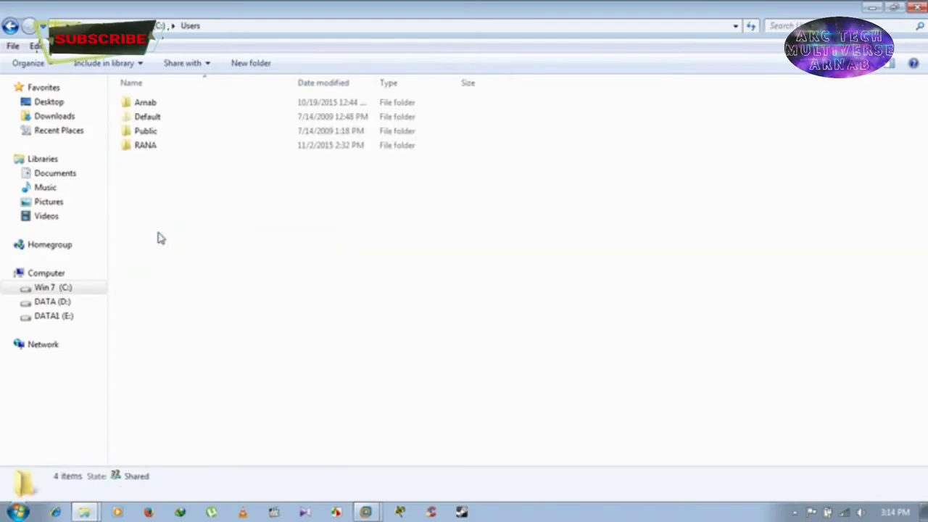
double_click(157, 145)
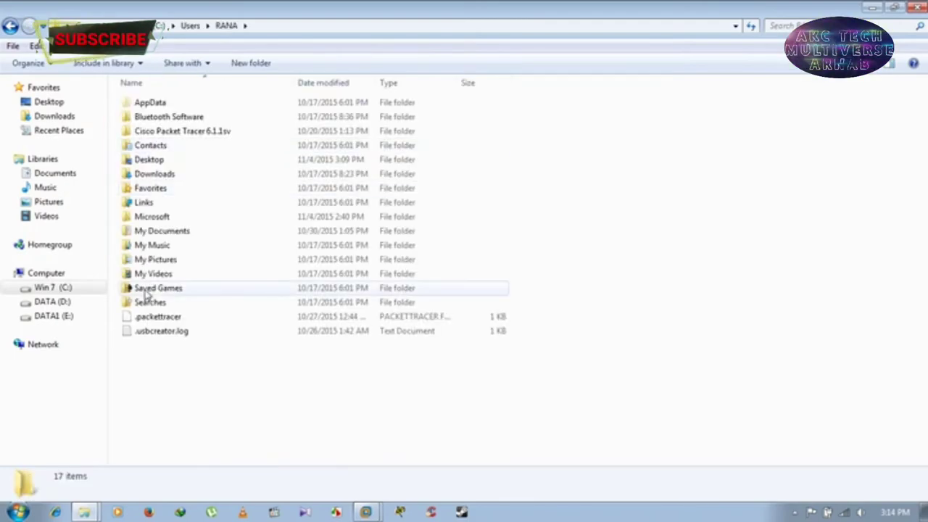
double_click(152, 103)
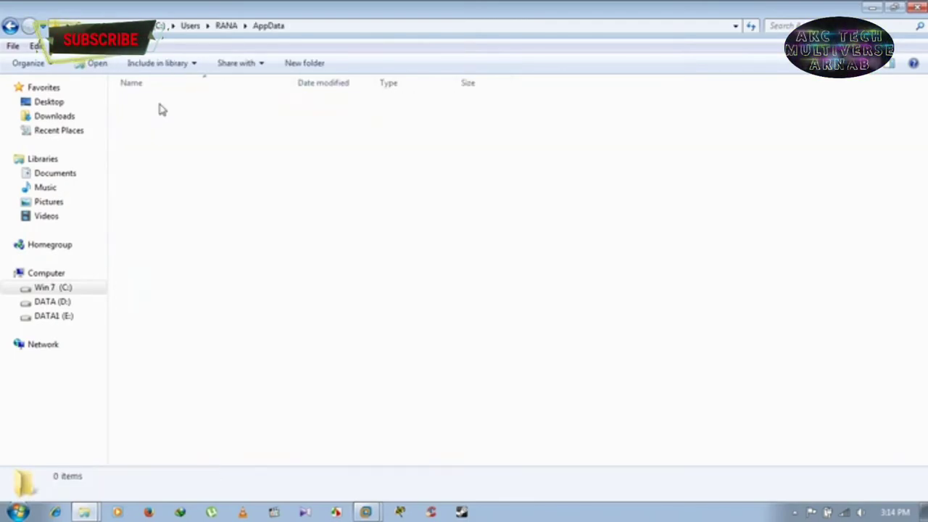
double_click(161, 131)
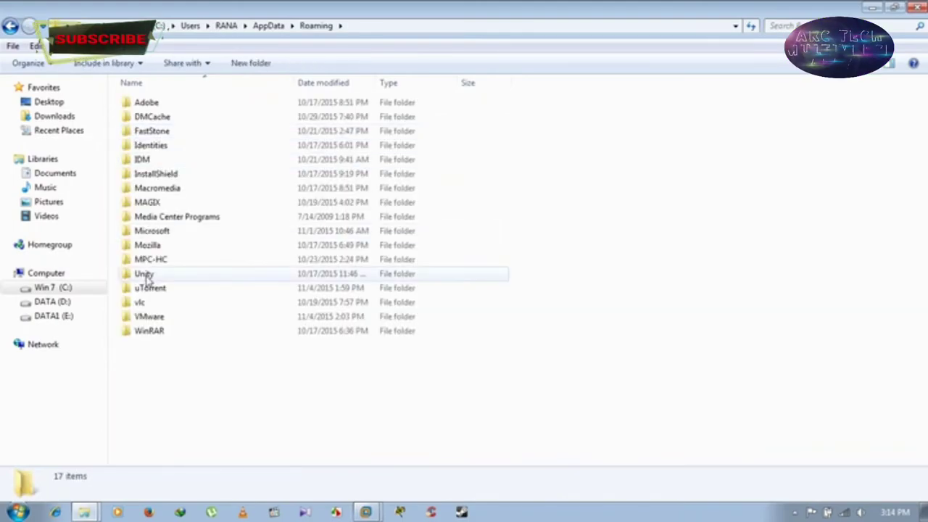
double_click(151, 230)
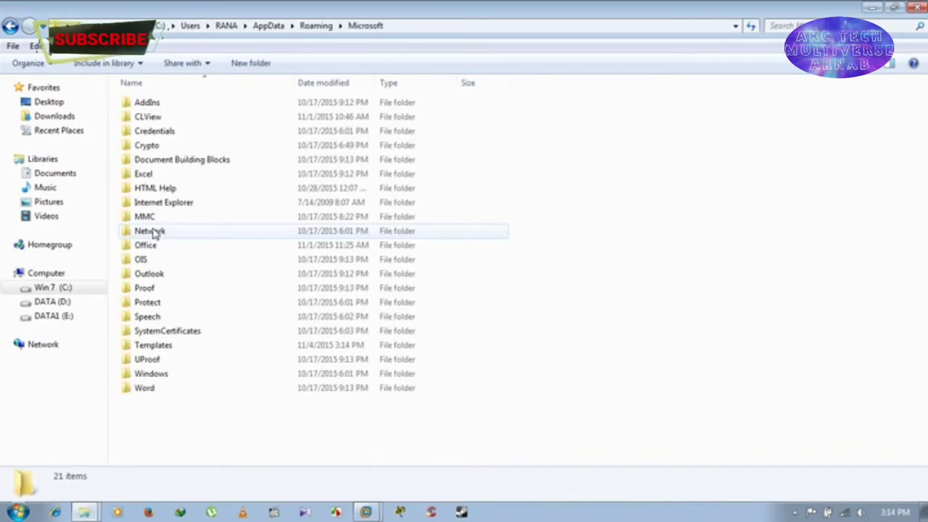
double_click(162, 350)
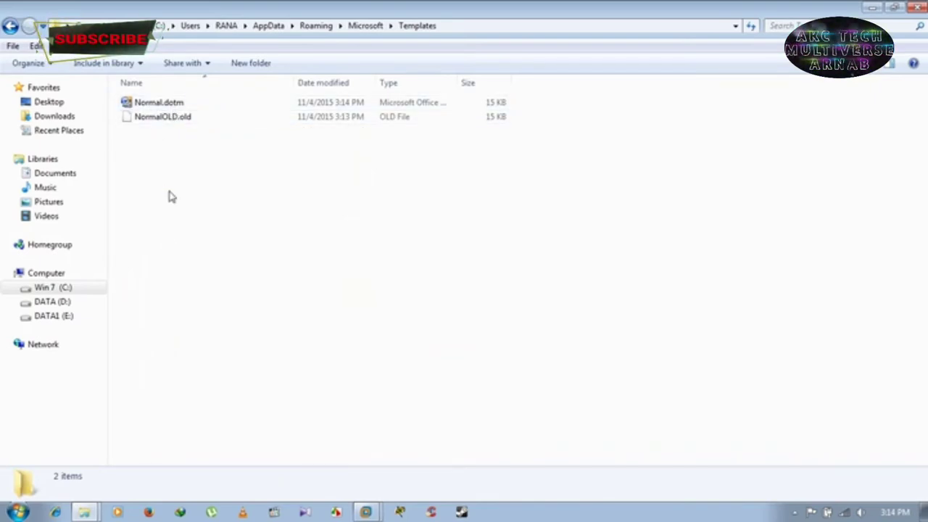
Step: Delete NormalOLD.old from Templates, confirming with Yes, so only Normal.dotm remains
click(163, 106)
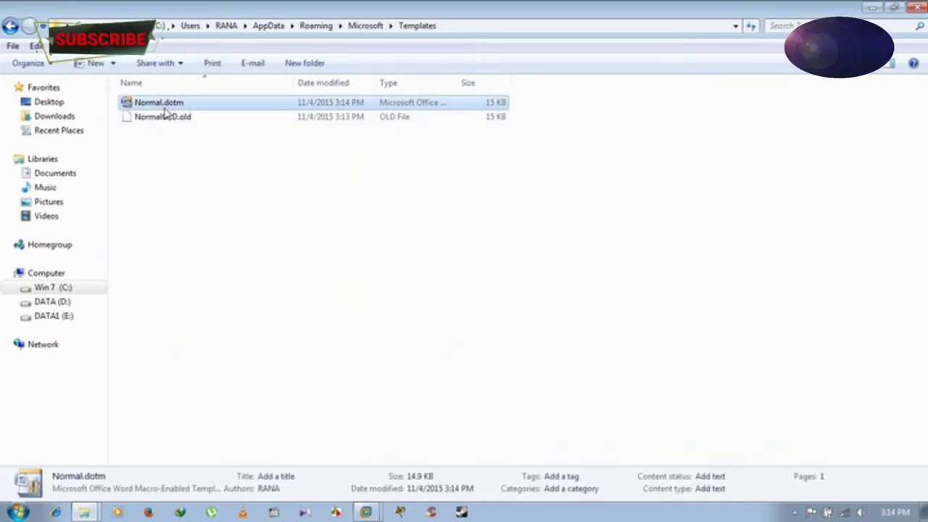
click(168, 154)
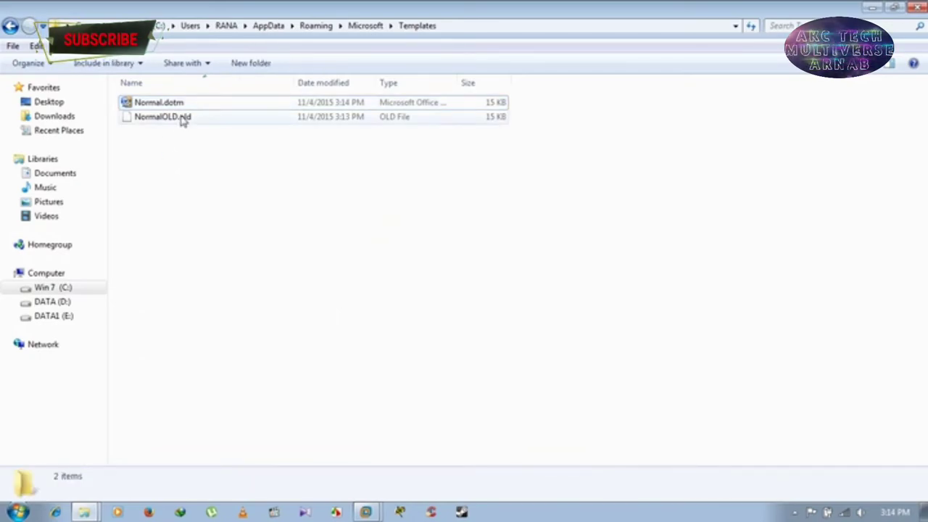
click(179, 116)
click(184, 173)
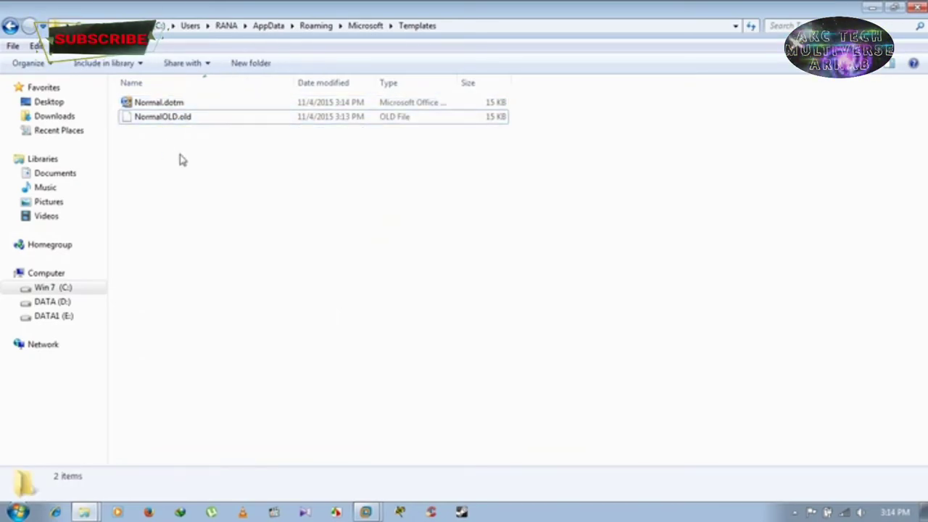
right_click(173, 116)
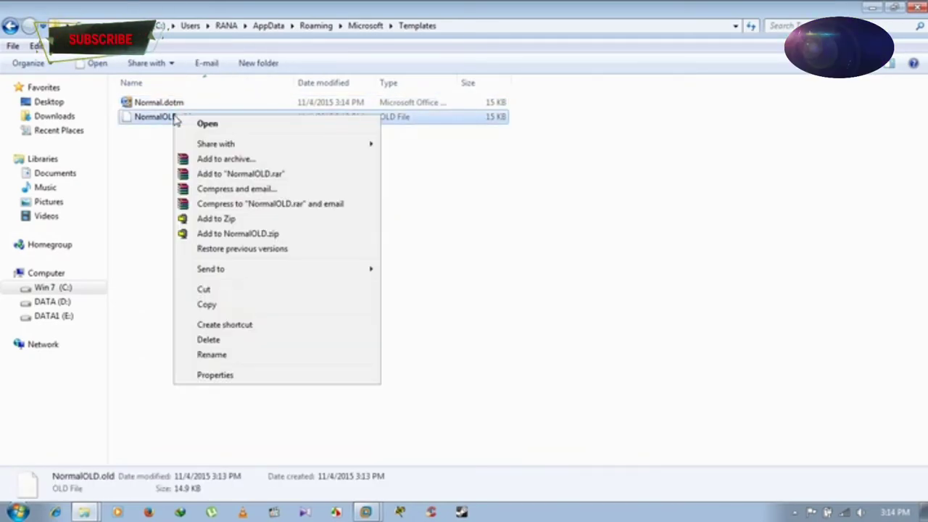
click(209, 340)
click(501, 313)
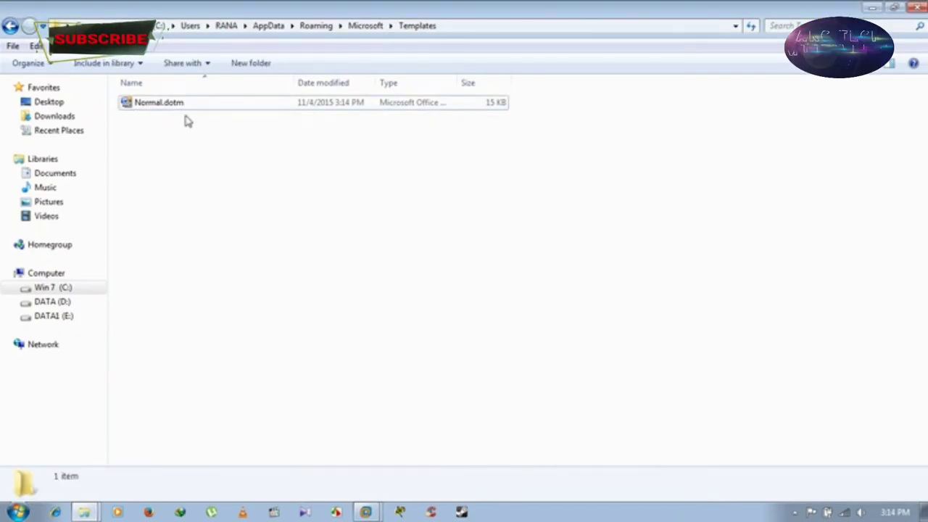
right_click(154, 105)
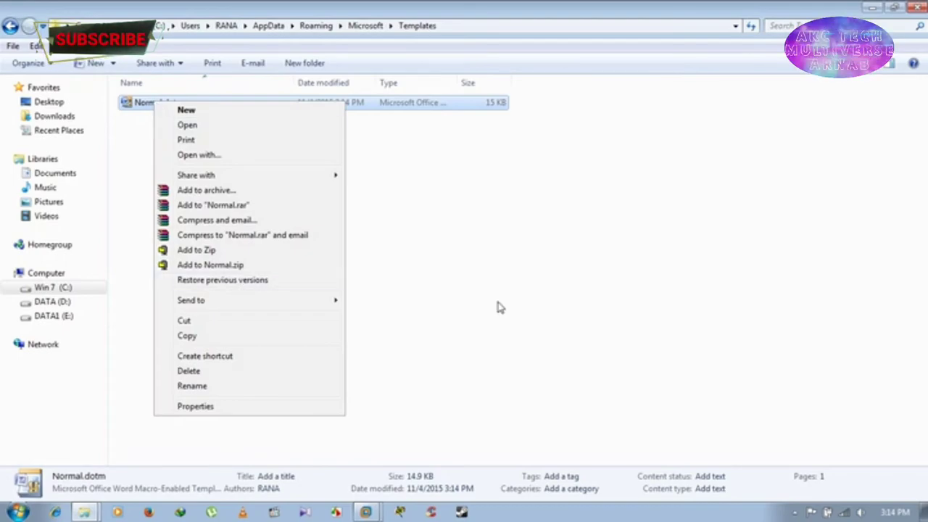
click(431, 317)
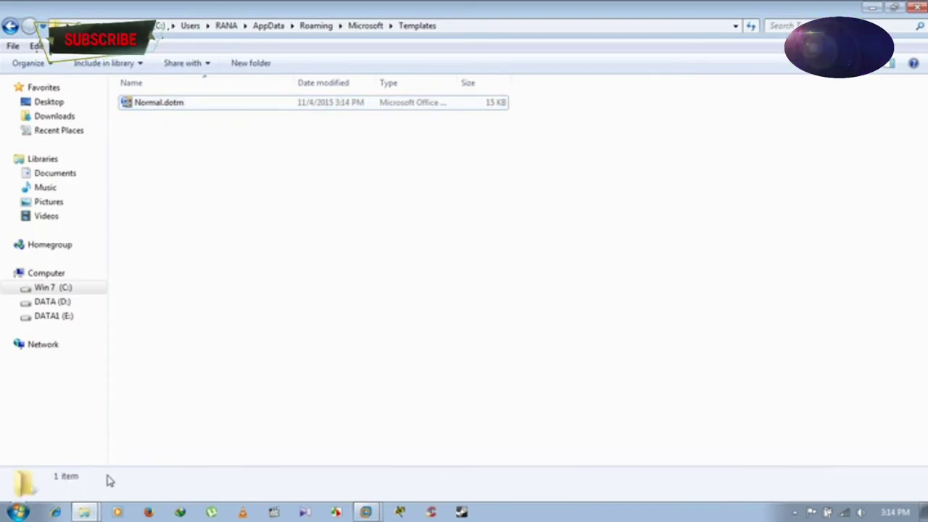
Step: Rename Normal.dotm to Oldnormal.old, accept the extension warning, and close the Templates window
click(163, 106)
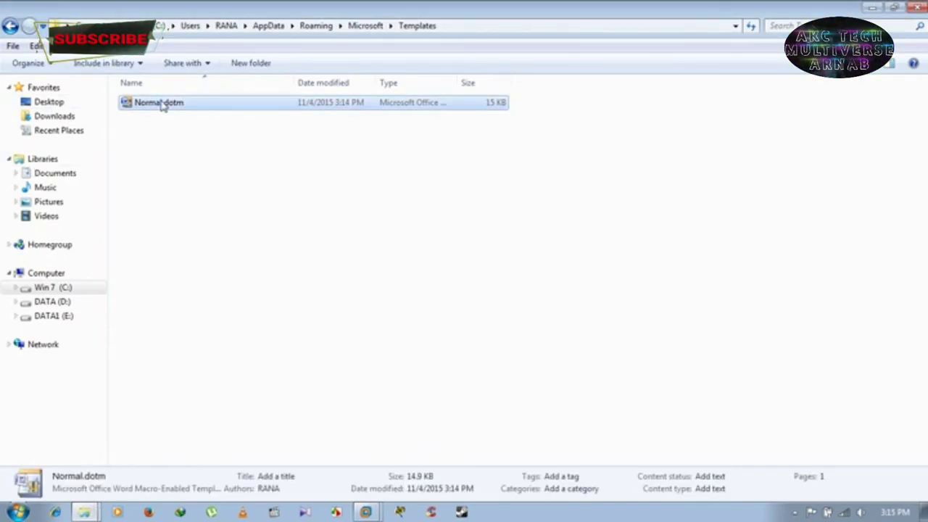
right_click(162, 106)
click(193, 388)
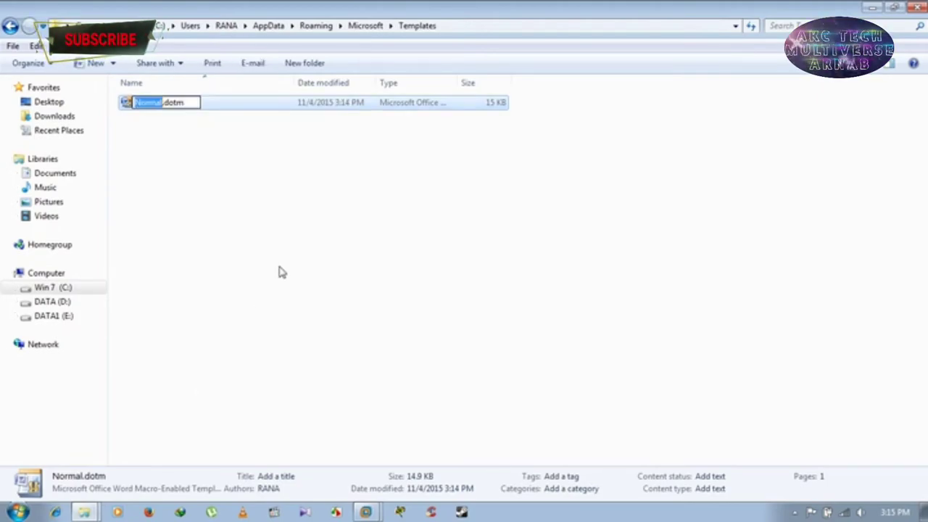
text(Old)
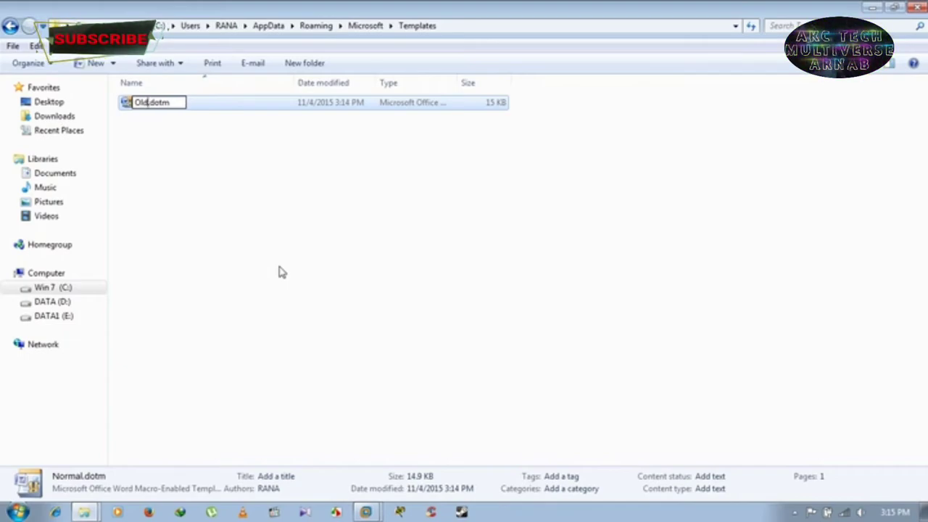
text(normal)
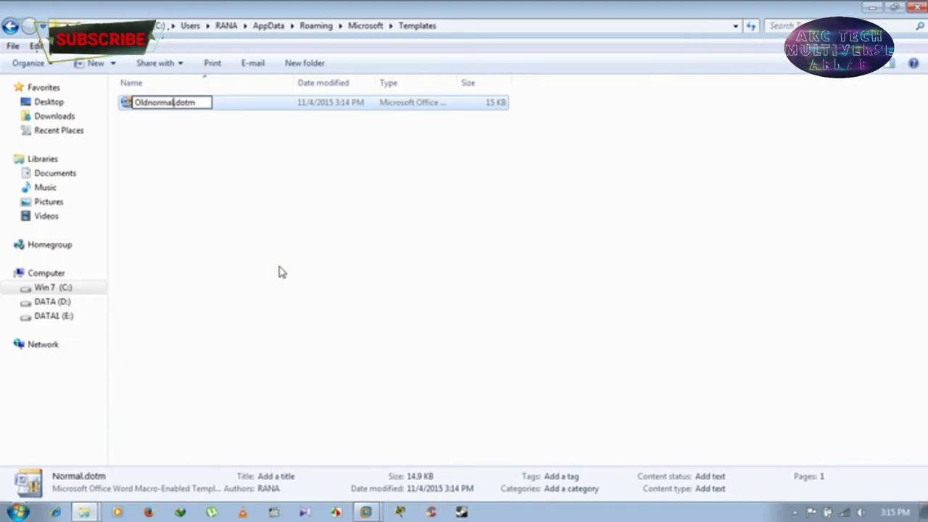
key(BackSpace)
text(ol)
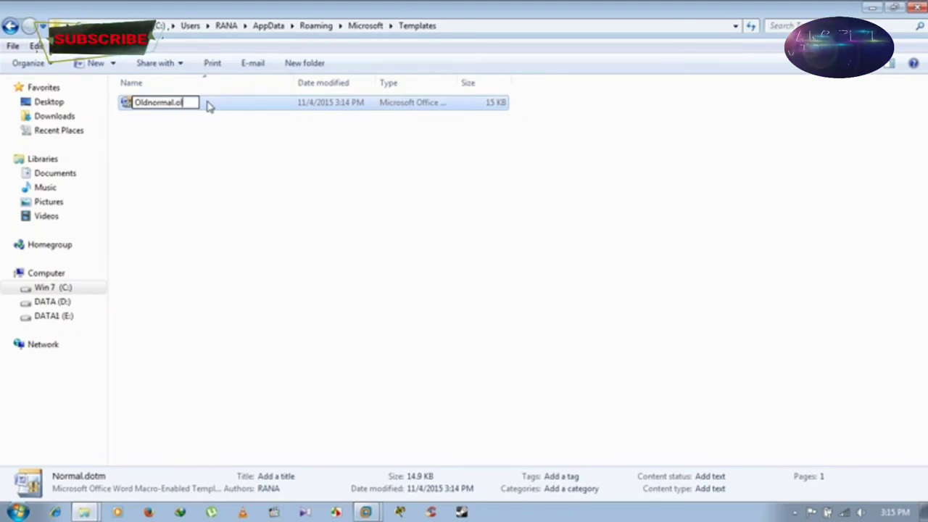
key(Return)
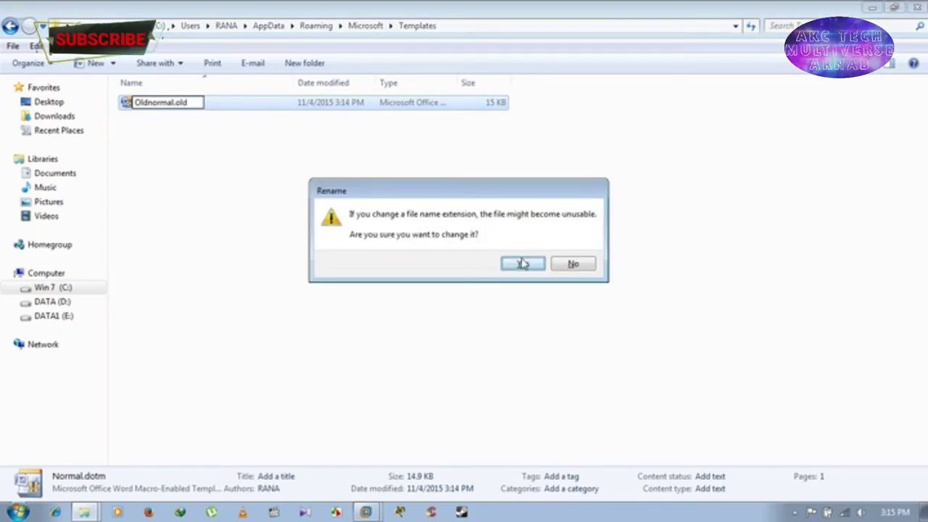
click(523, 264)
click(524, 269)
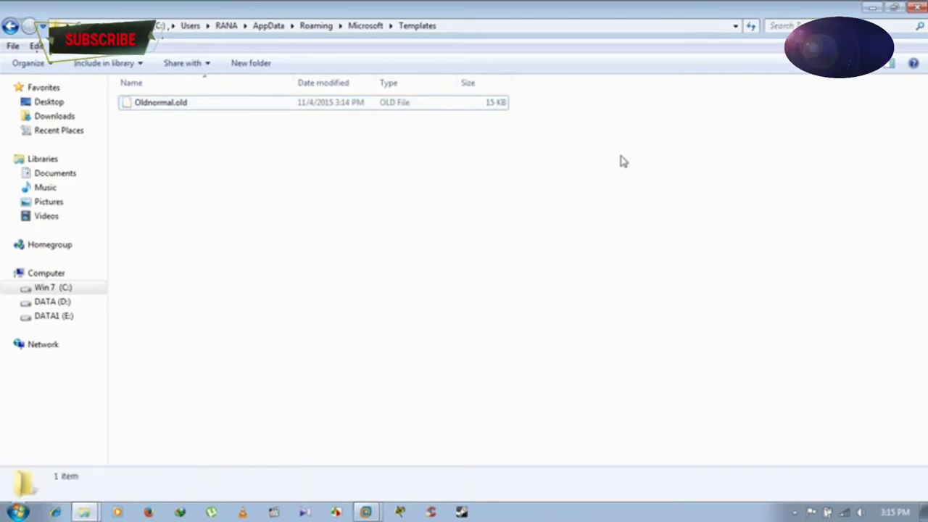
click(915, 7)
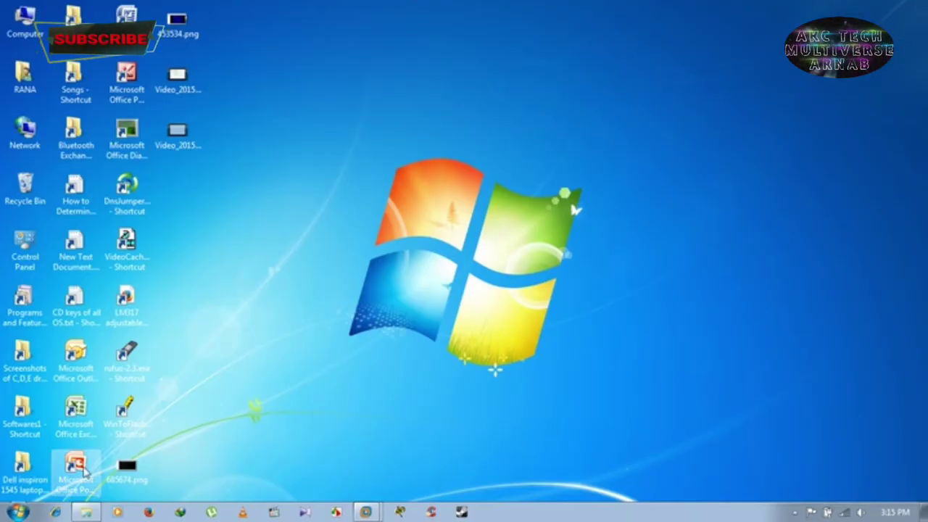
Step: Reopen PK.docx in Word, then minimize Word and the folder window to show the desktop
click(75, 513)
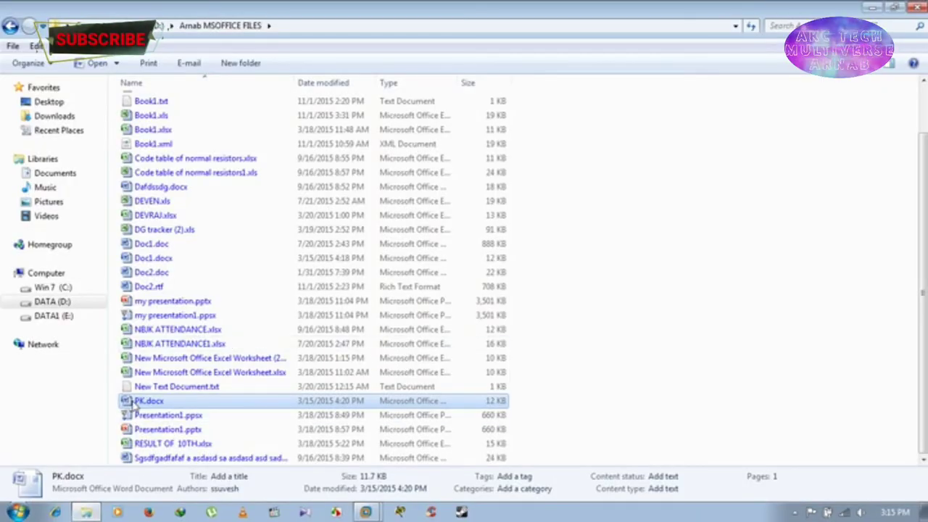
double_click(151, 402)
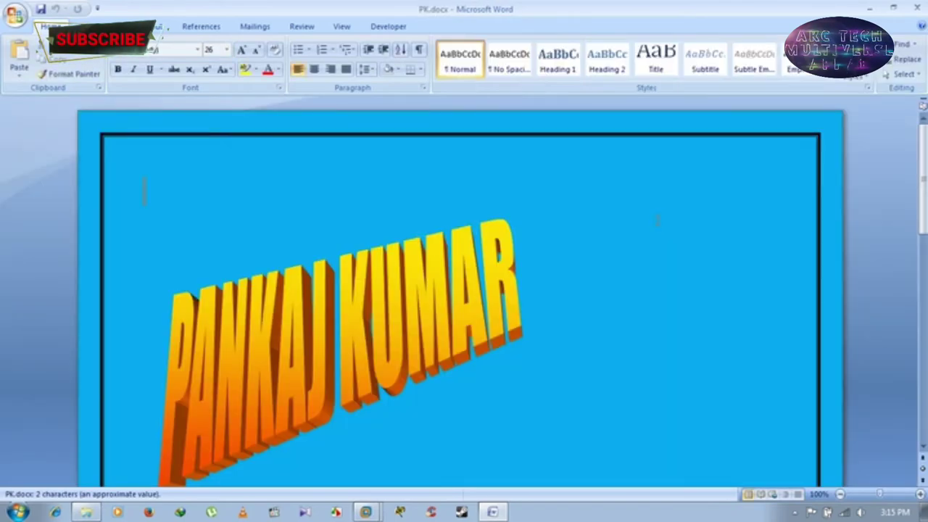
click(869, 11)
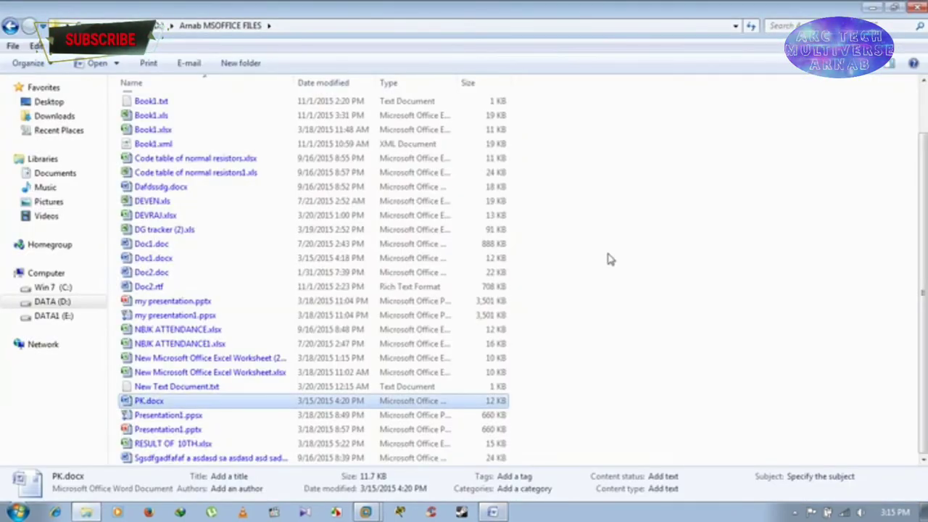
click(874, 6)
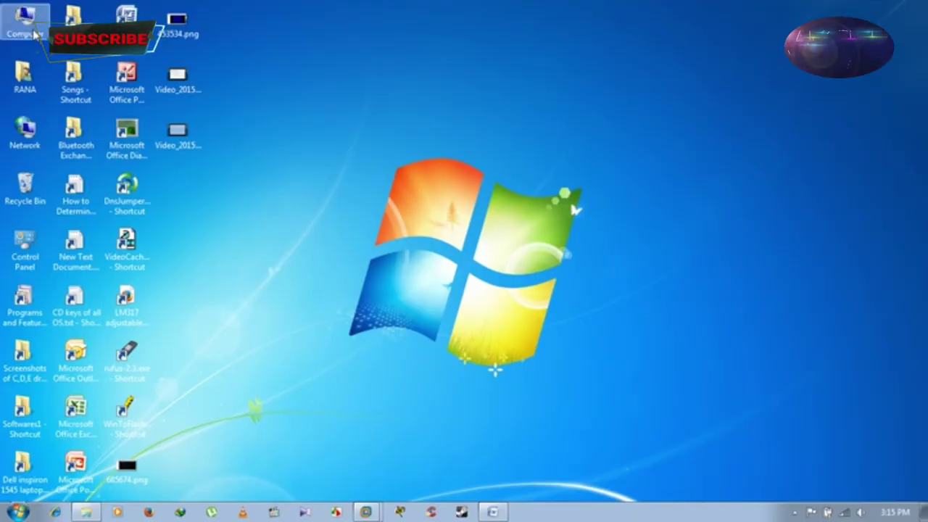
Step: Empty the Recycle Bin, permanently deleting NormalOLD.old
right_click(26, 197)
click(52, 216)
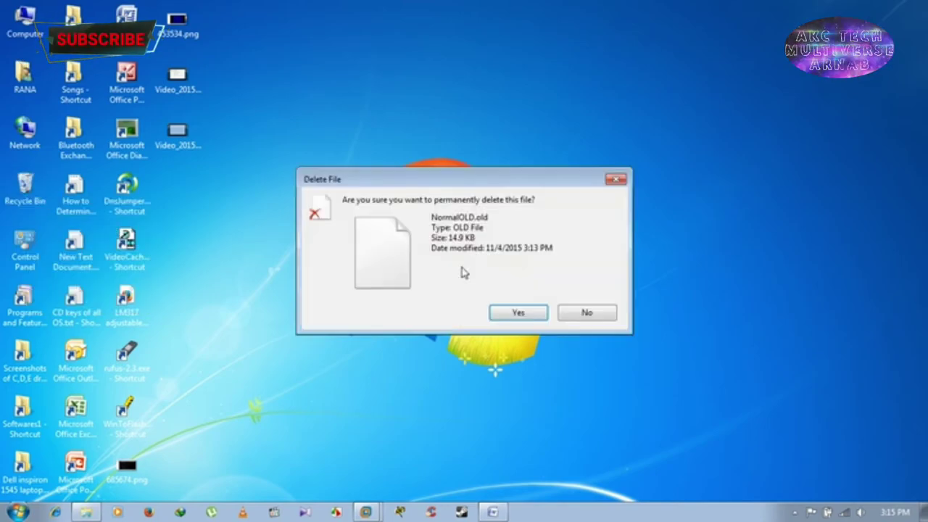
click(541, 321)
Step: Open the Win 7 (C:) drive from Computer
double_click(25, 20)
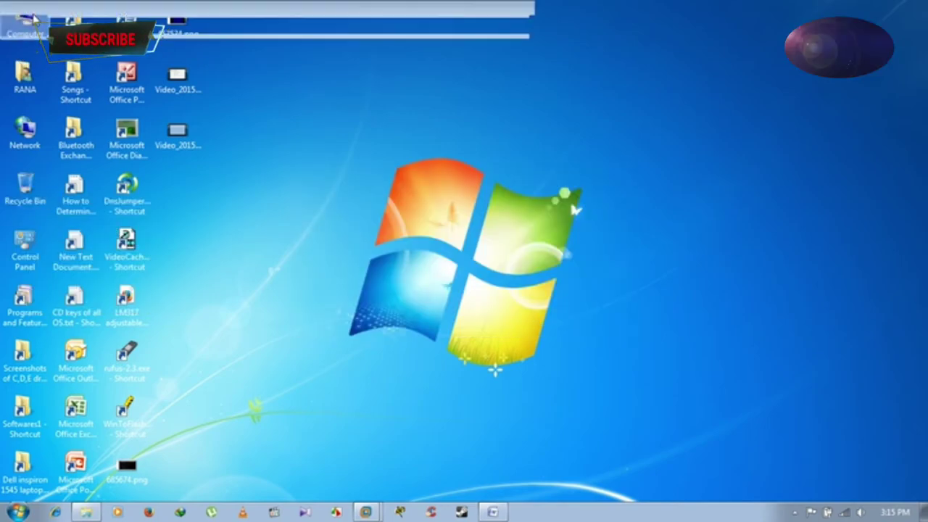
click(330, 125)
double_click(209, 114)
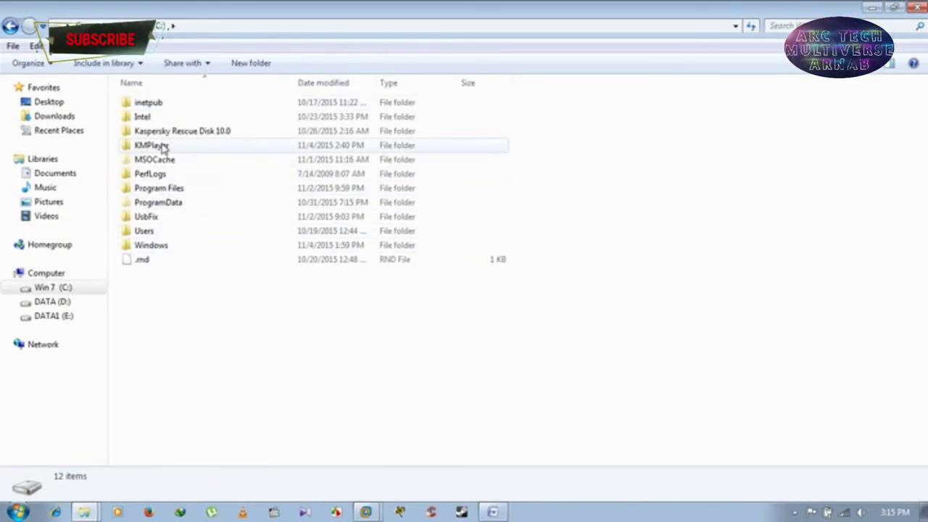
Step: Browse from C: through Users, profile, AppData, Roaming and Microsoft into Templates
double_click(157, 247)
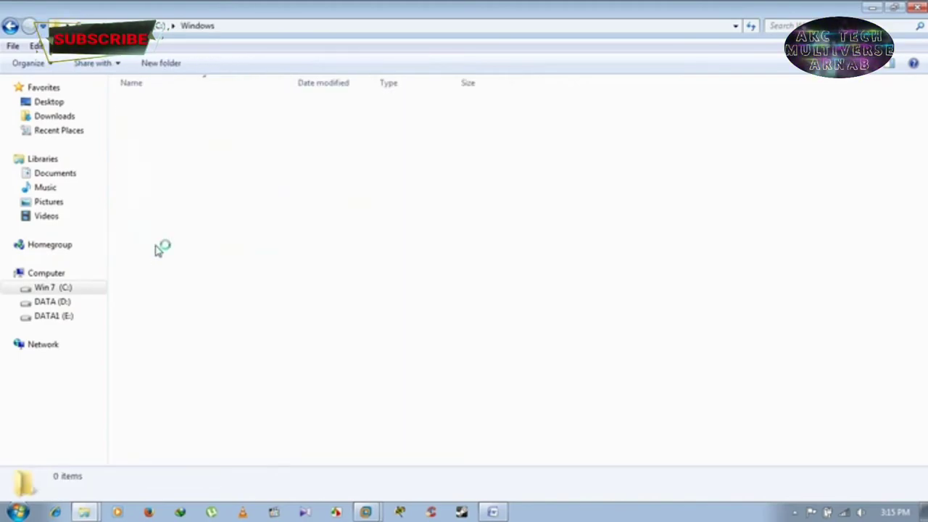
click(8, 26)
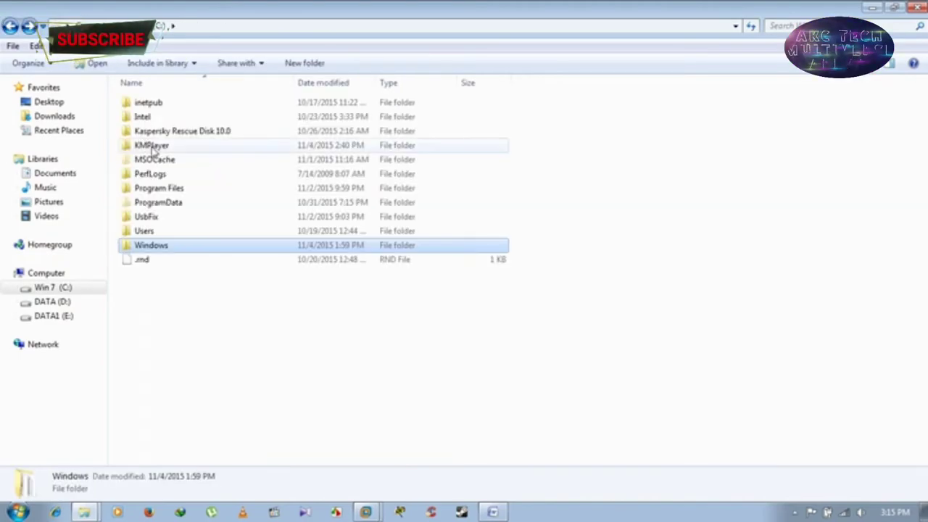
double_click(148, 231)
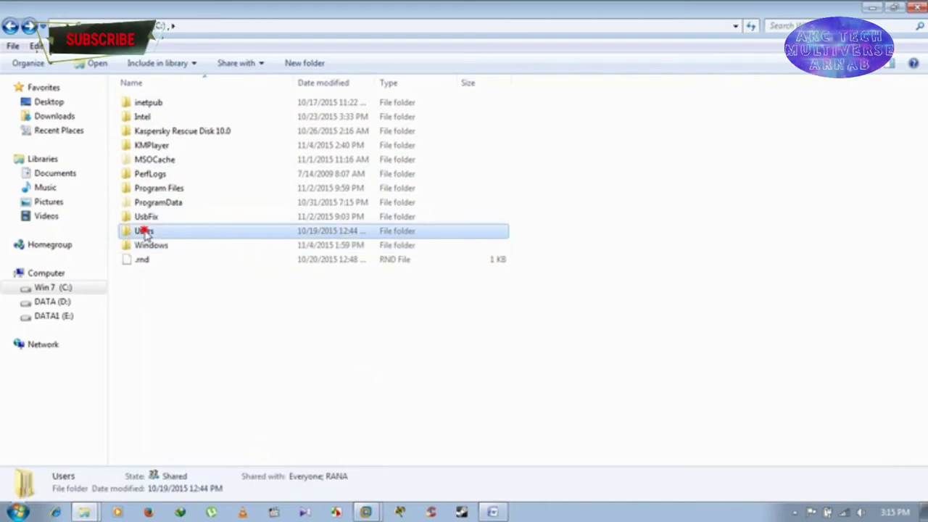
double_click(143, 149)
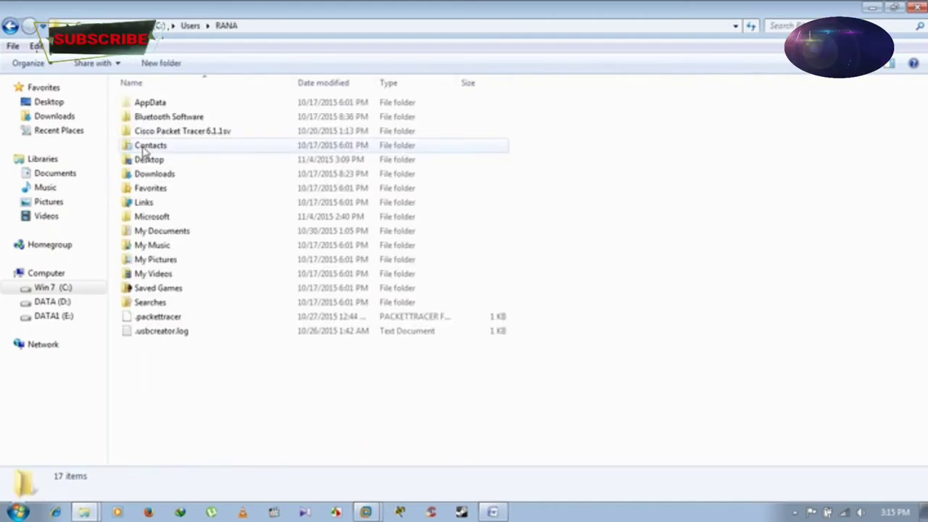
double_click(147, 102)
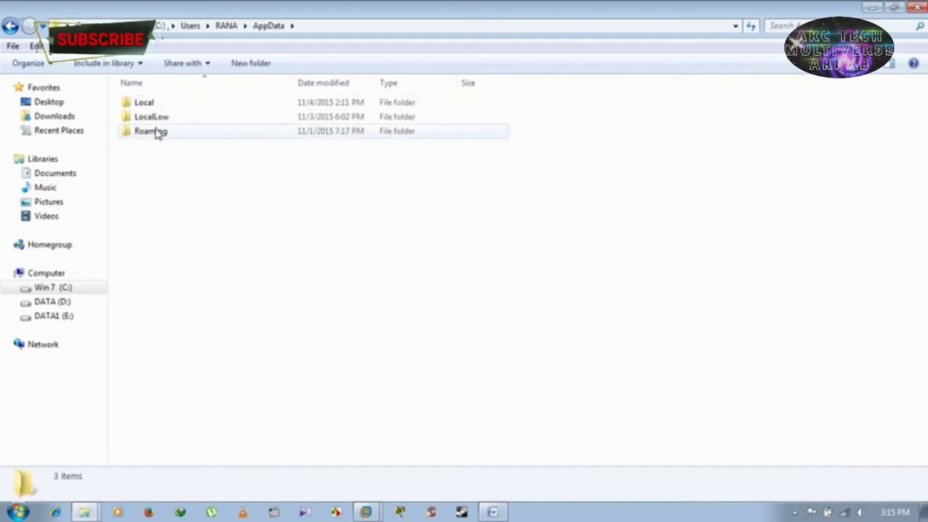
double_click(155, 131)
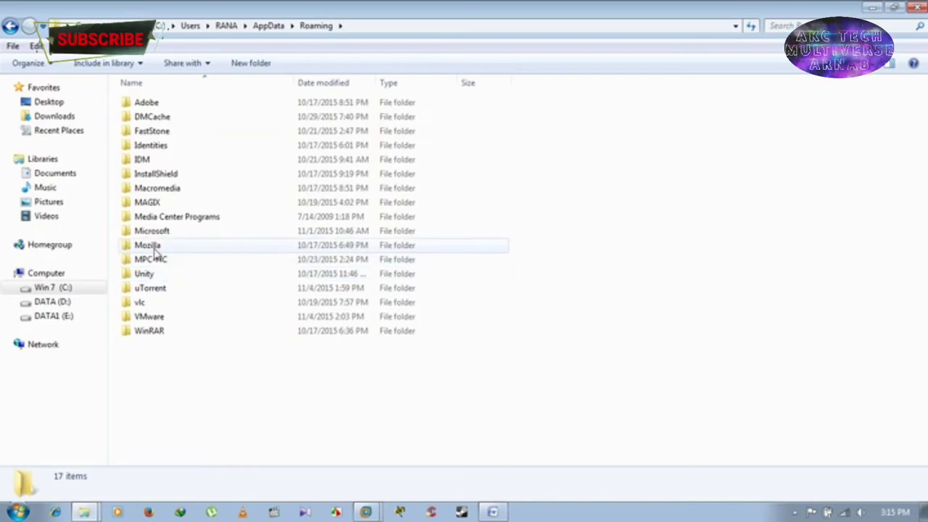
double_click(154, 231)
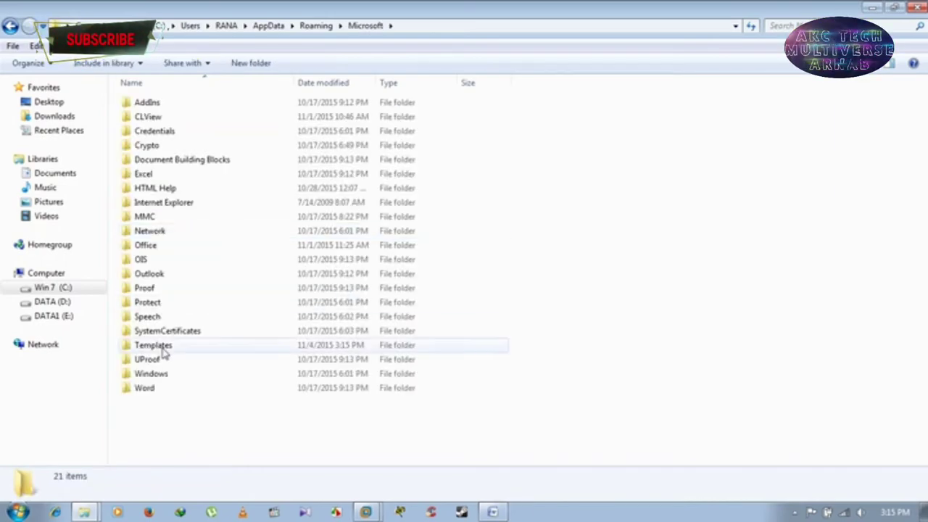
double_click(161, 343)
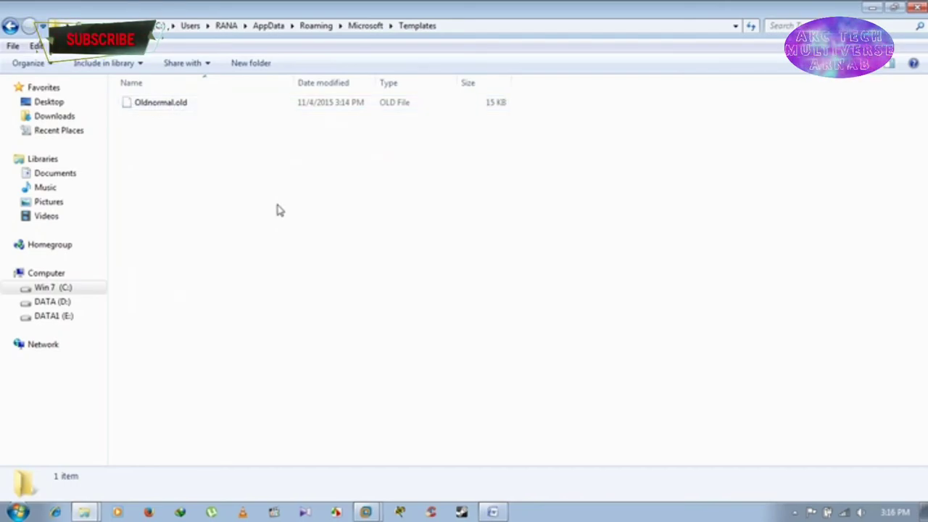
Step: Refresh the Templates listing, which shows only Oldnormal.old, and close the window
right_click(436, 204)
click(475, 254)
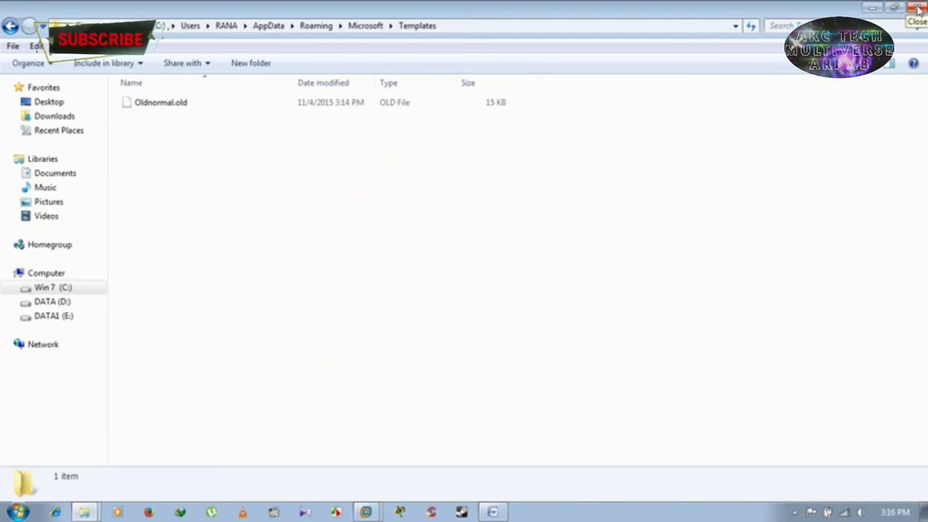
click(918, 9)
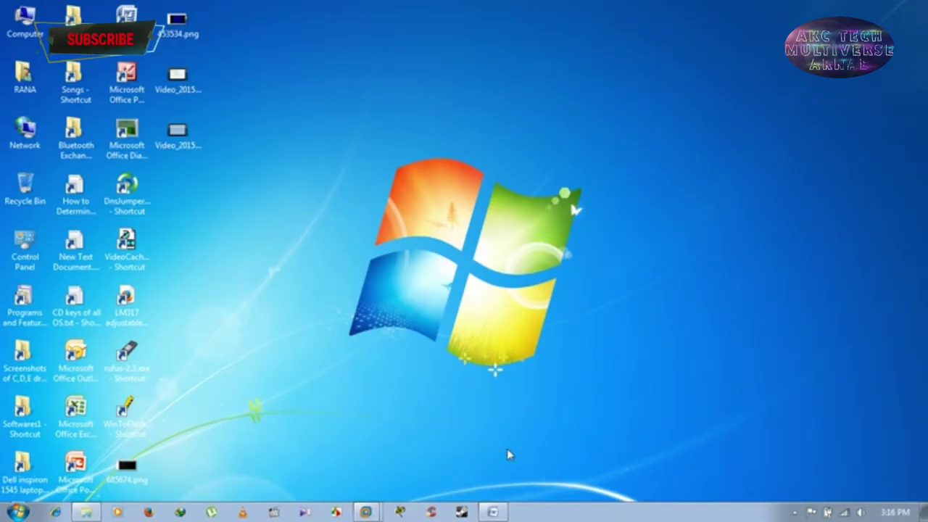
Step: Close Word and open the Win 7 (C:) drive from Computer
click(492, 512)
click(917, 9)
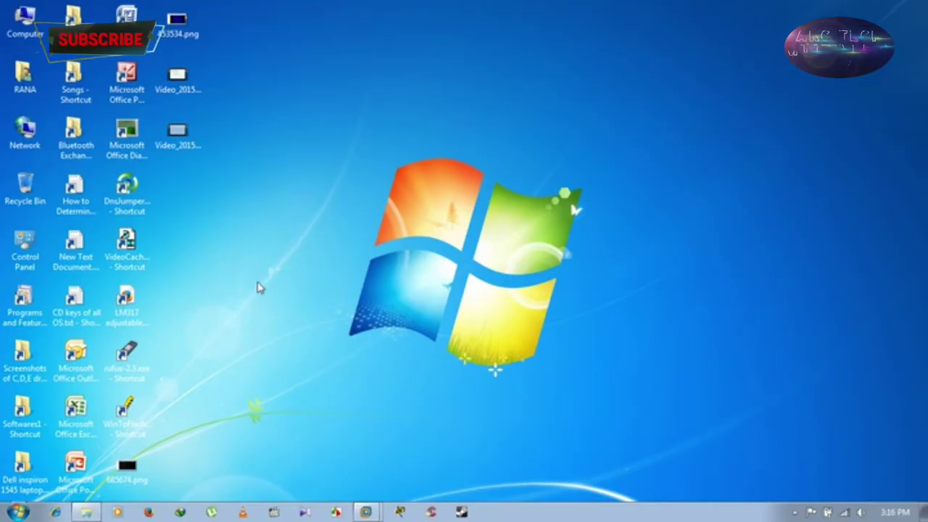
double_click(6, 16)
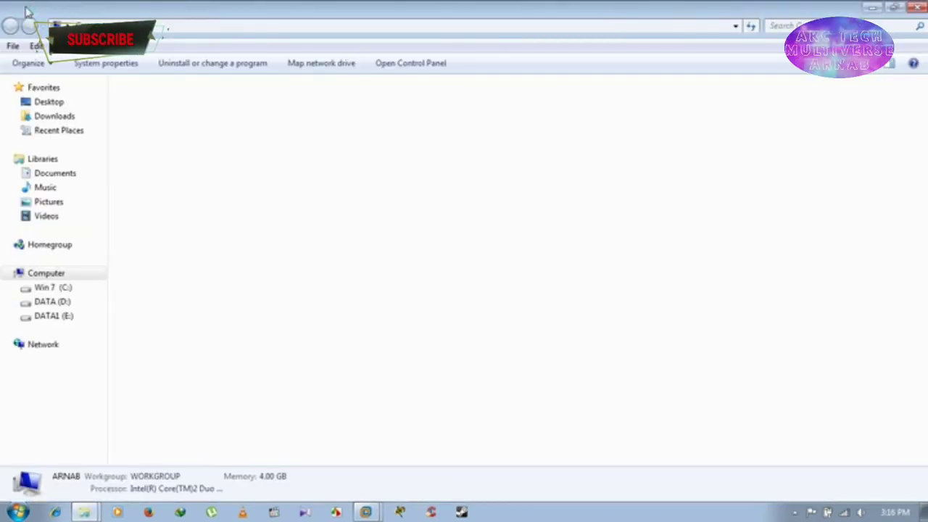
double_click(172, 109)
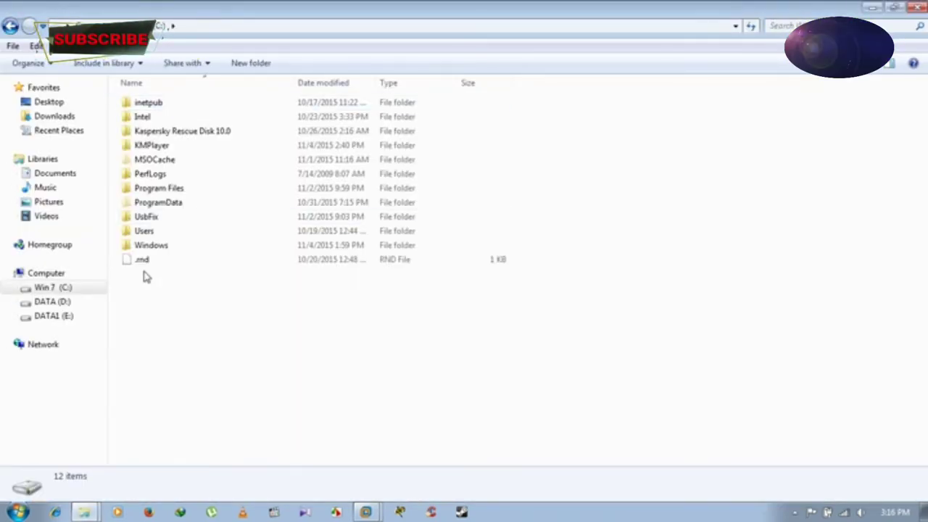
Step: Navigate Users > profile > AppData > Roaming > Microsoft > Templates to find the new Normal.dotm
double_click(145, 232)
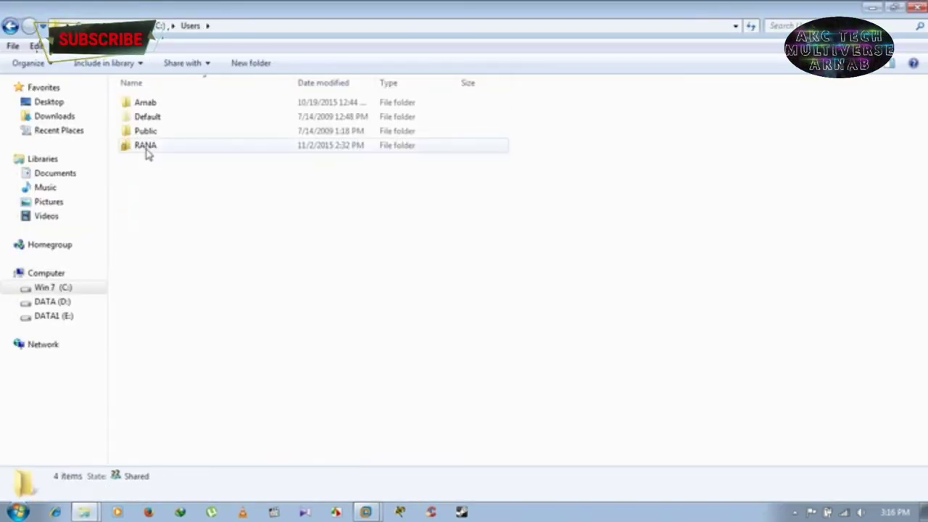
double_click(146, 149)
double_click(149, 103)
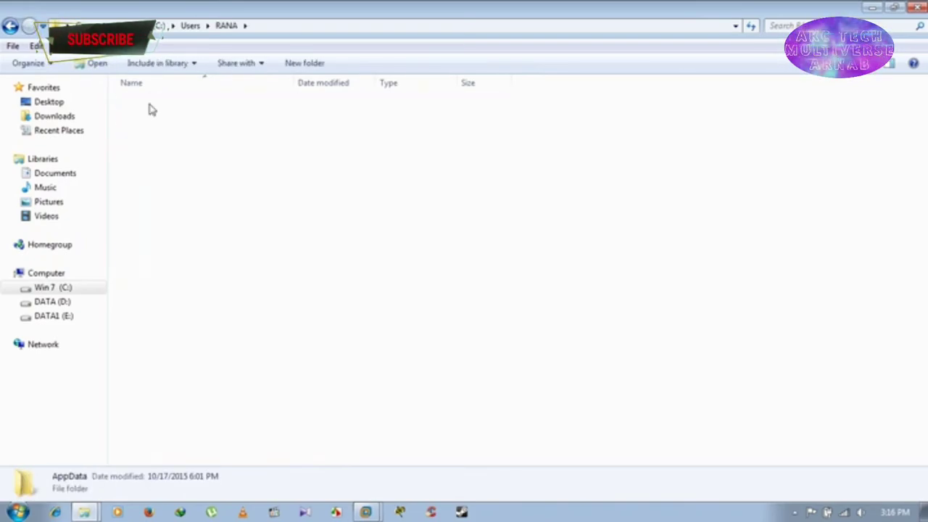
double_click(152, 131)
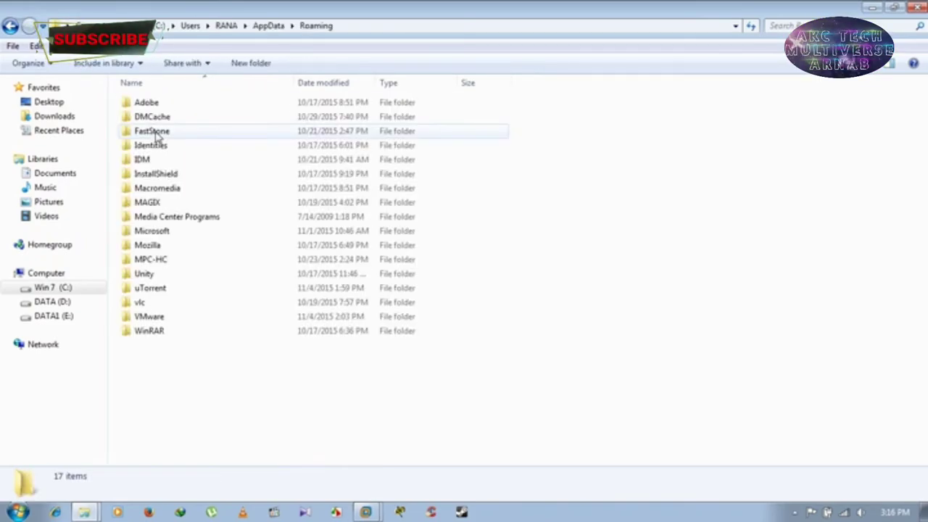
double_click(161, 230)
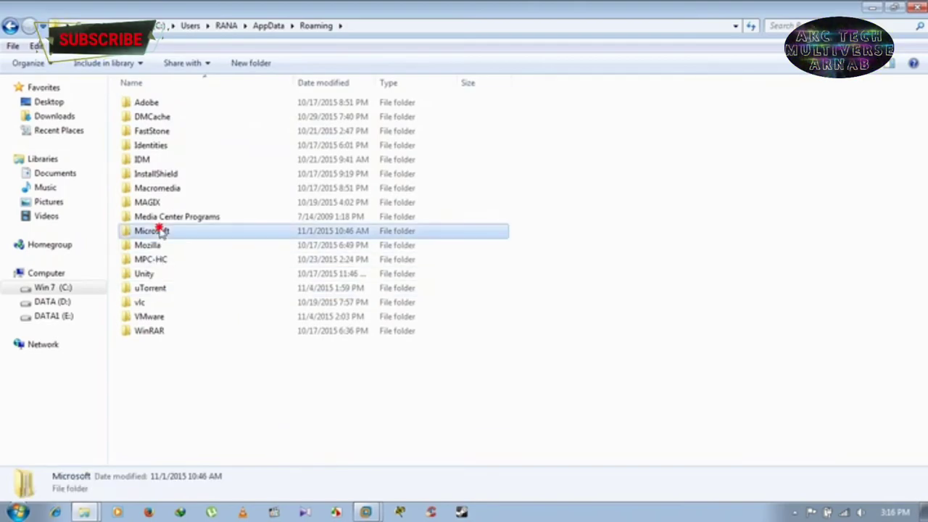
double_click(158, 344)
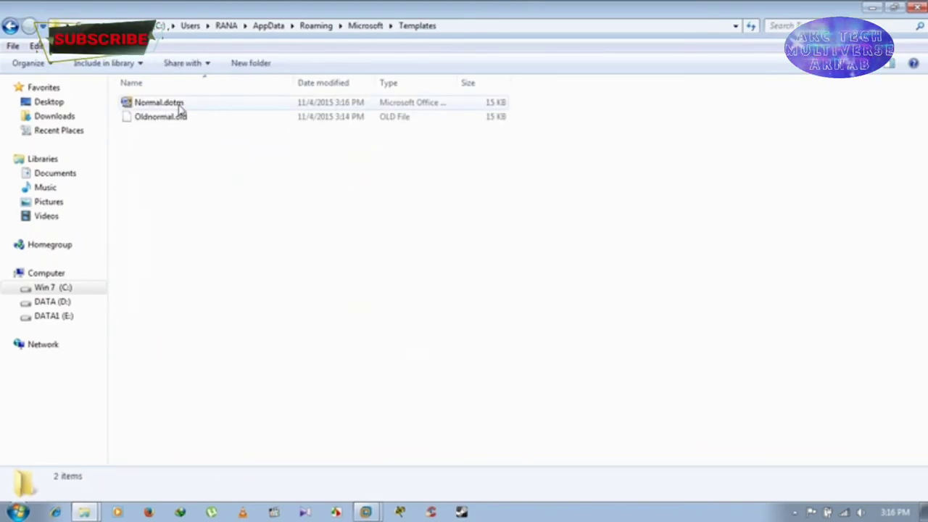
Step: Copy the Templates folder path from the address bar
click(471, 25)
right_click(371, 23)
click(403, 66)
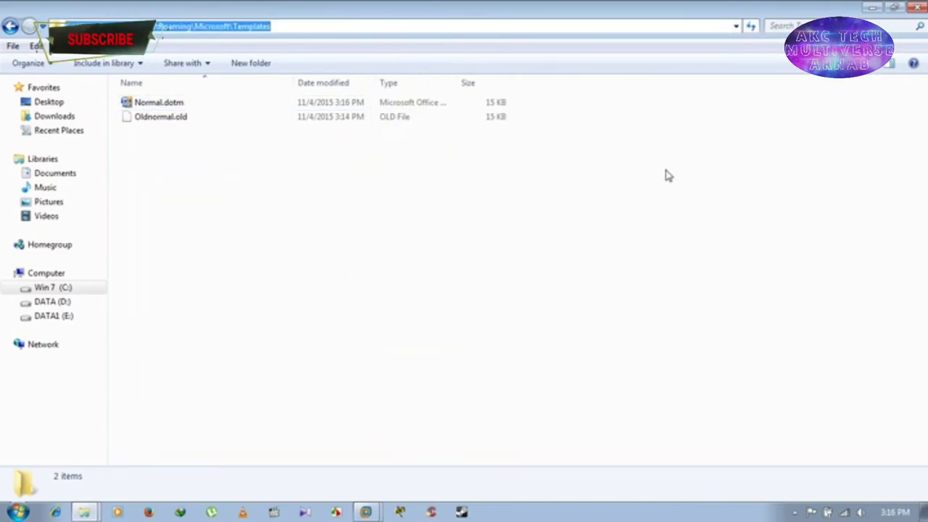
click(678, 171)
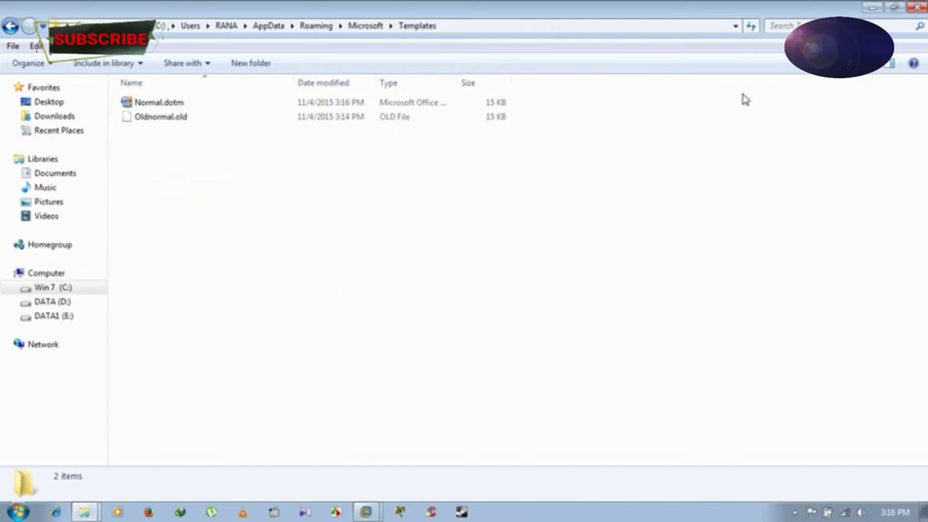
Step: Delete Oldnormal.old and confirm the deletion
click(155, 121)
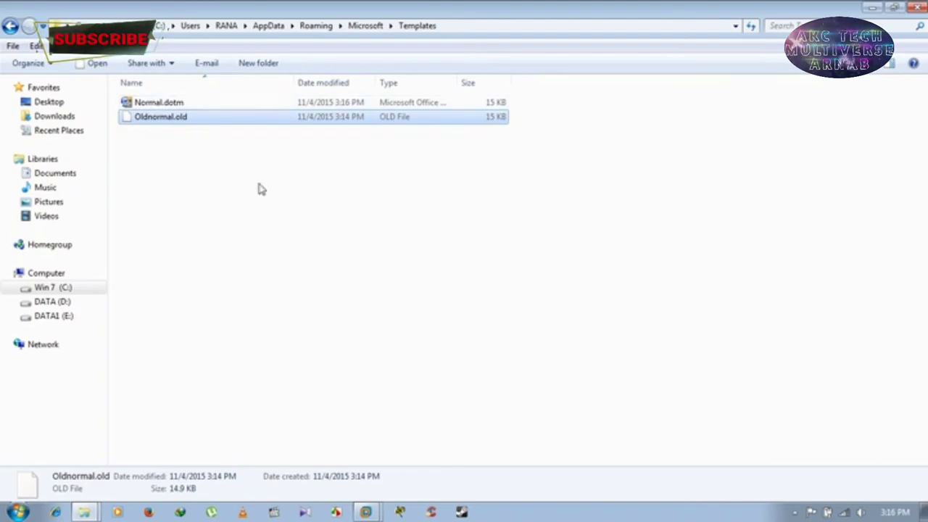
key(Delete)
key(Return)
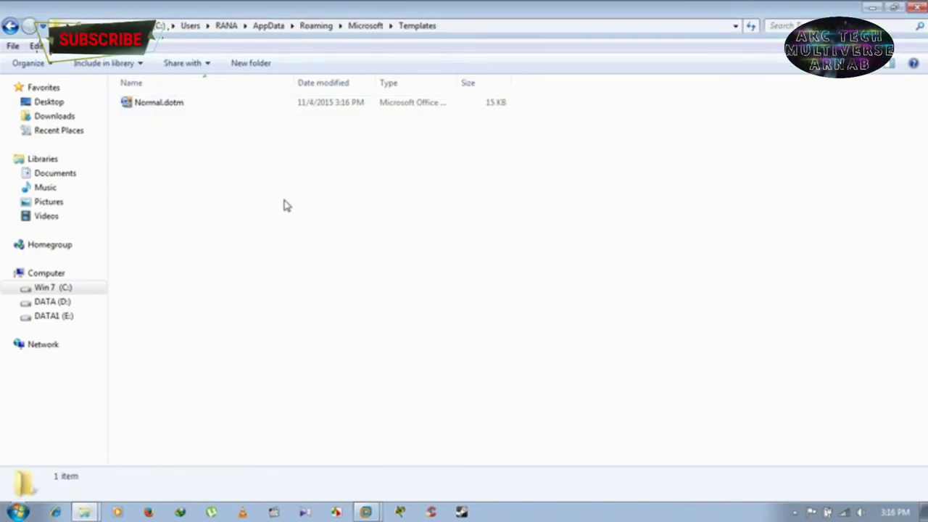
Step: Select Normal.dotm and view its context menu without choosing an action
click(143, 111)
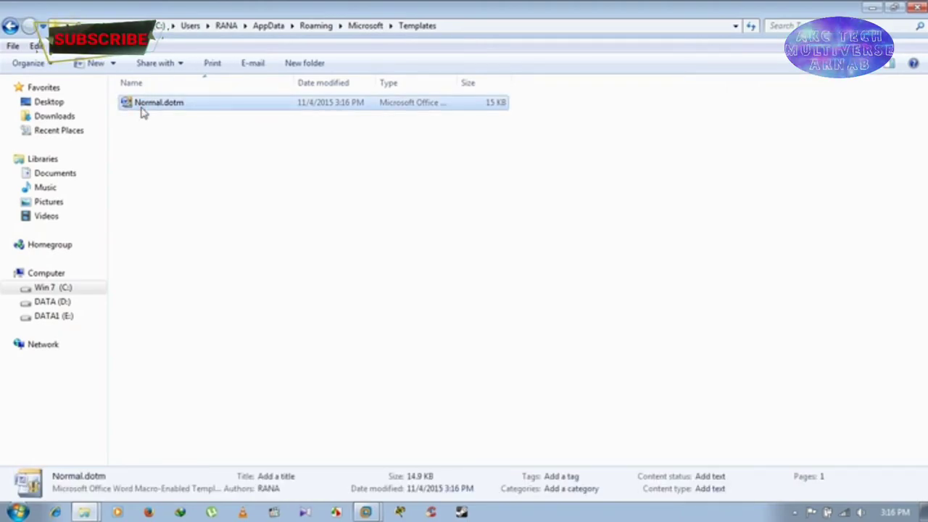
click(269, 210)
right_click(149, 104)
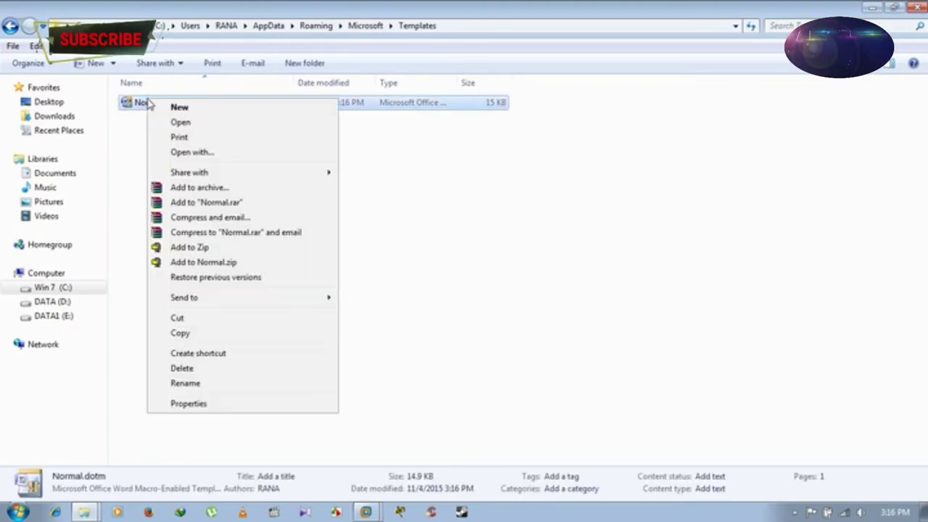
click(694, 221)
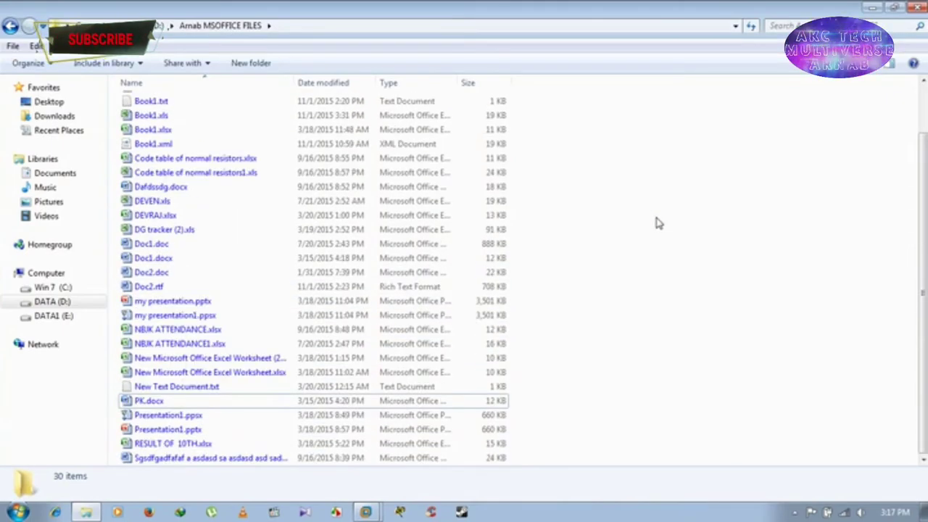
Step: Open the last, password-protected document, cancel its password prompt, and close the empty Word window
click(203, 458)
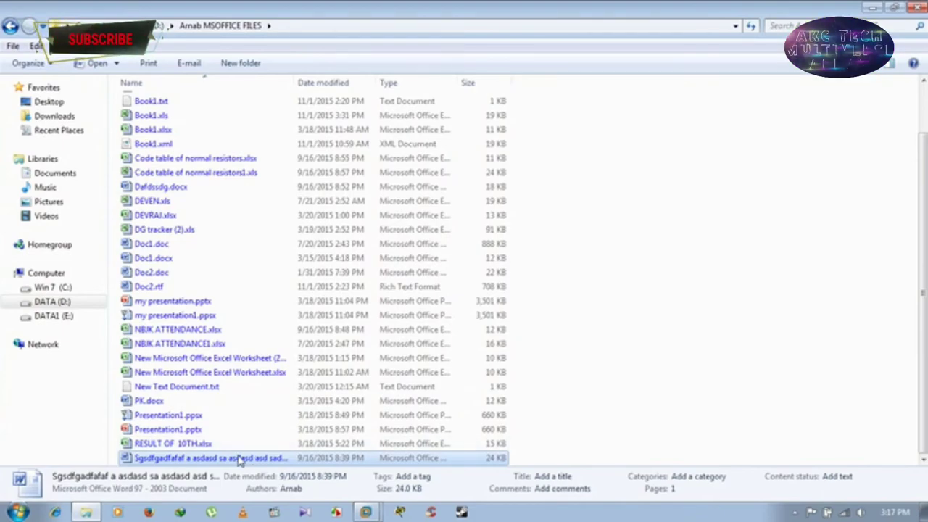
double_click(242, 461)
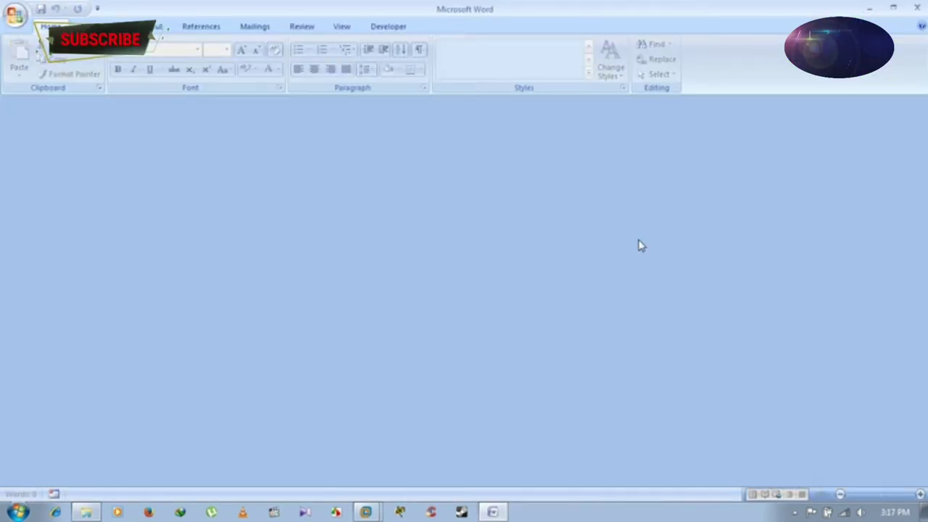
click(539, 272)
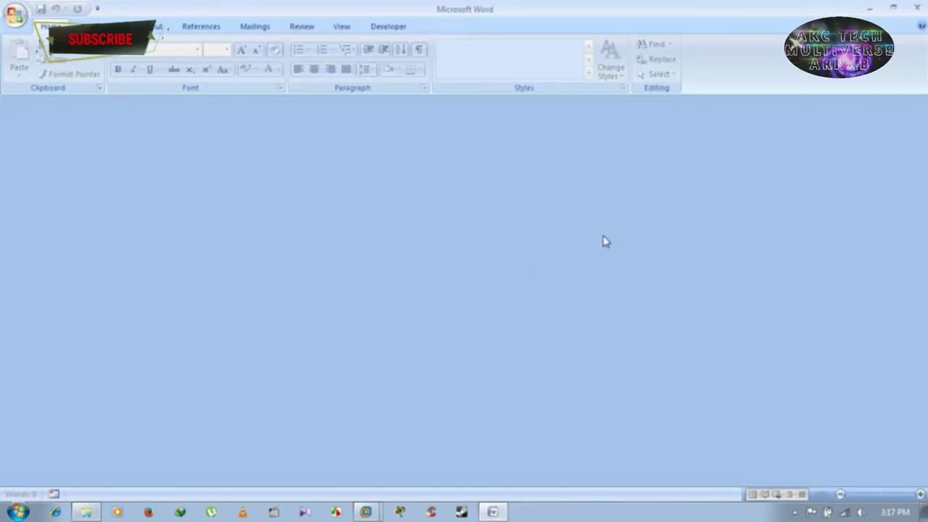
click(918, 8)
click(731, 290)
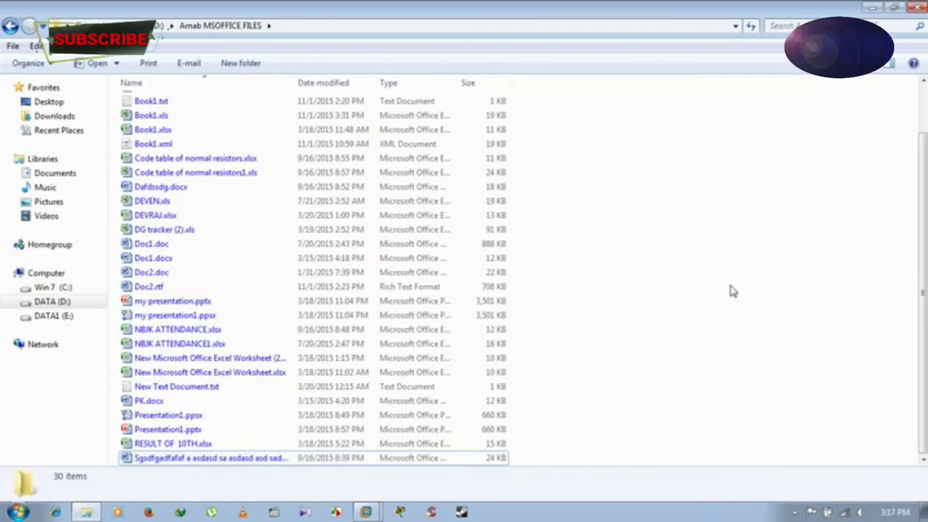
Step: Open Doc1.docx in Word, confirm it displays normally, then close Word
scroll(694, 312, up, 2)
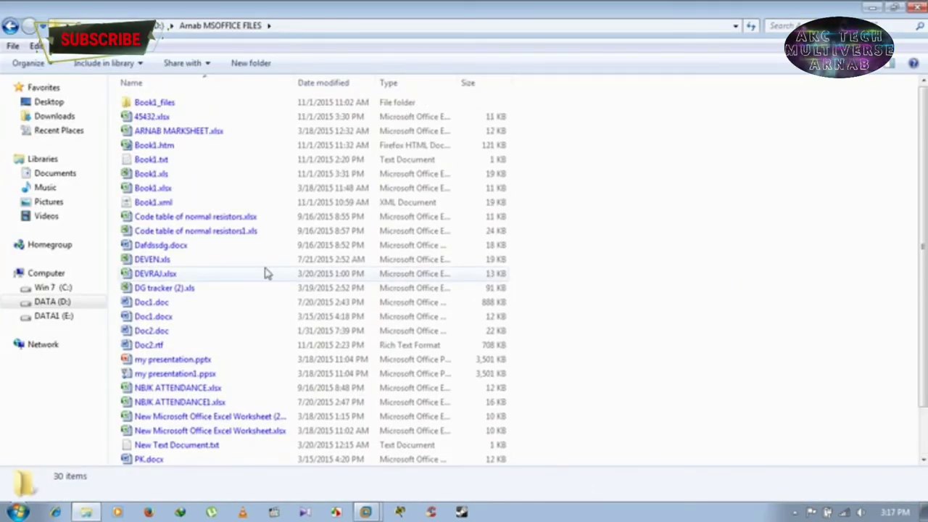
click(163, 247)
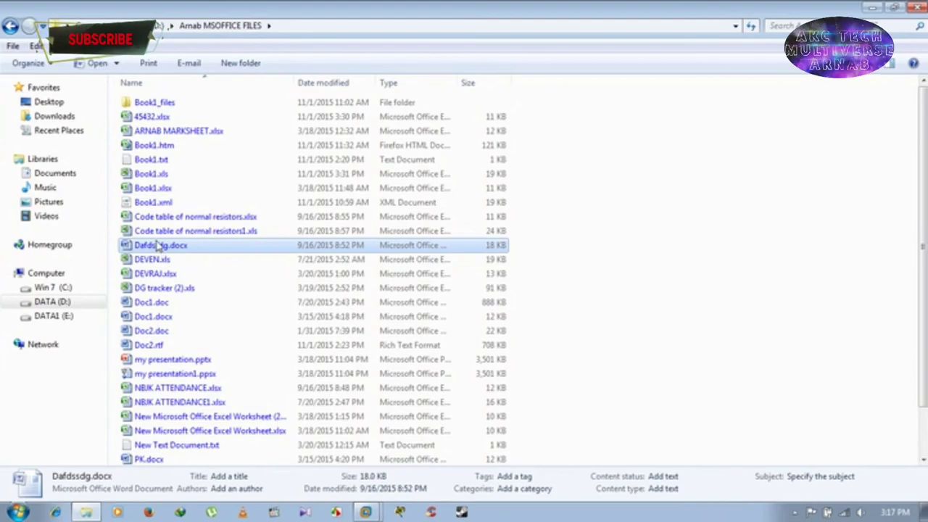
click(156, 319)
double_click(161, 322)
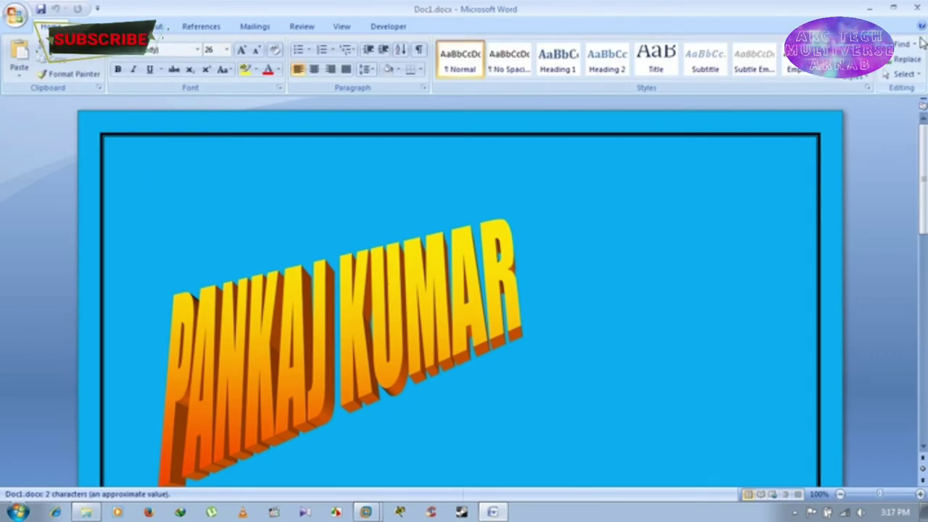
click(916, 8)
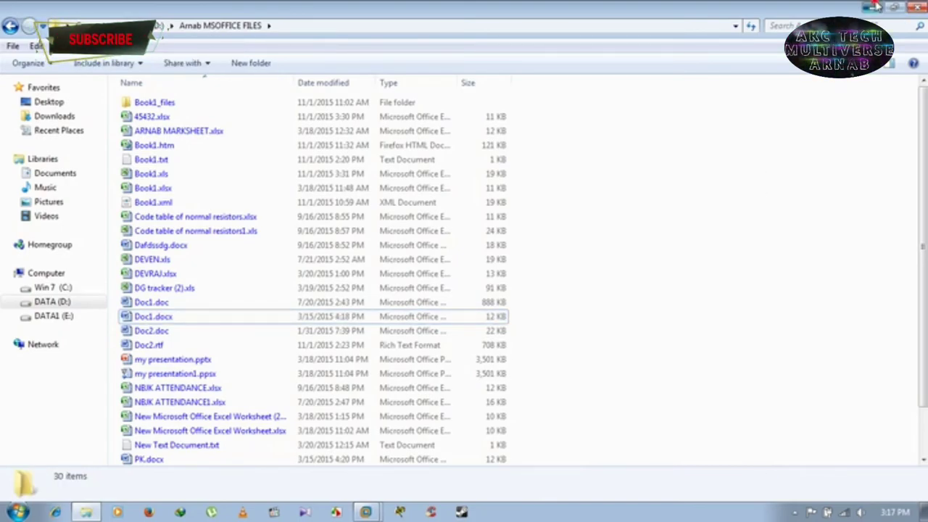
Step: Paste the copied Templates path into Start search and open the Templates folder
click(875, 6)
click(19, 512)
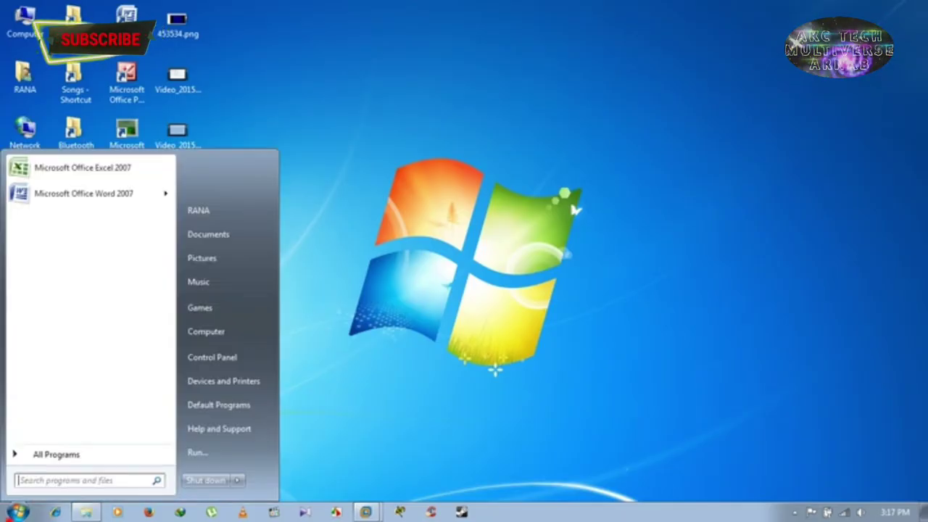
right_click(66, 484)
click(103, 432)
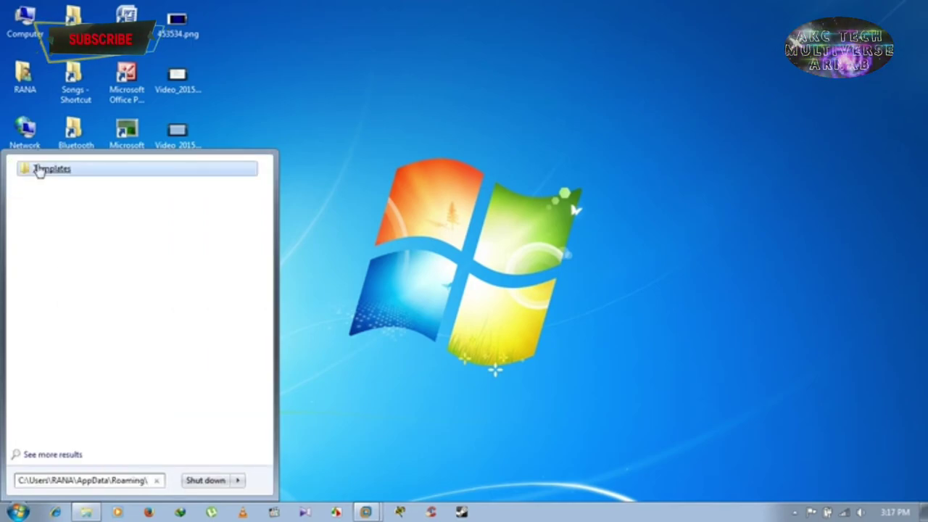
click(53, 169)
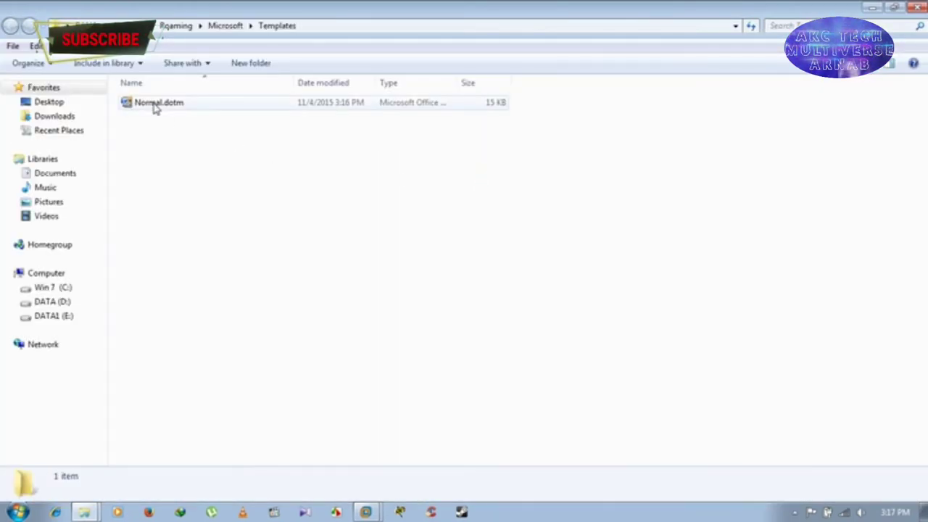
Step: Delete Normal.dotm to the Recycle Bin, close Templates, and restore the MS Office files folder
click(164, 106)
right_click(159, 104)
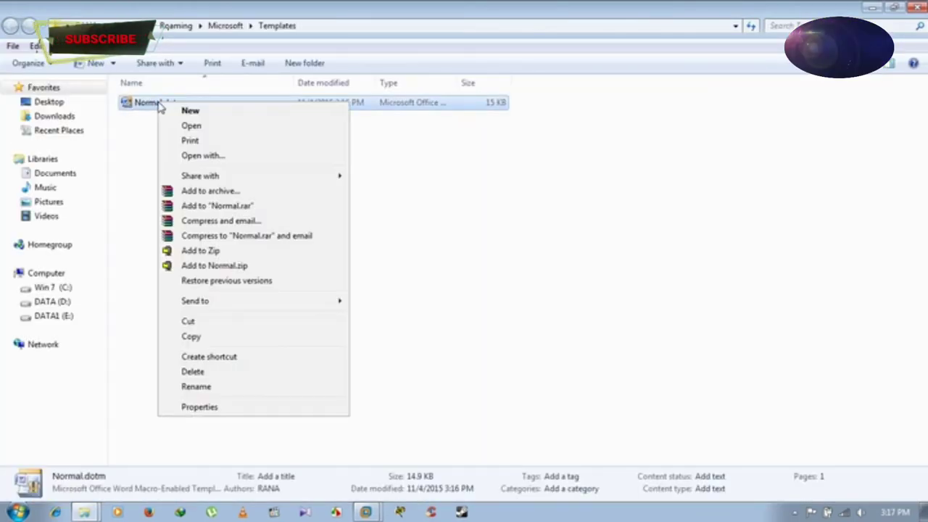
click(214, 371)
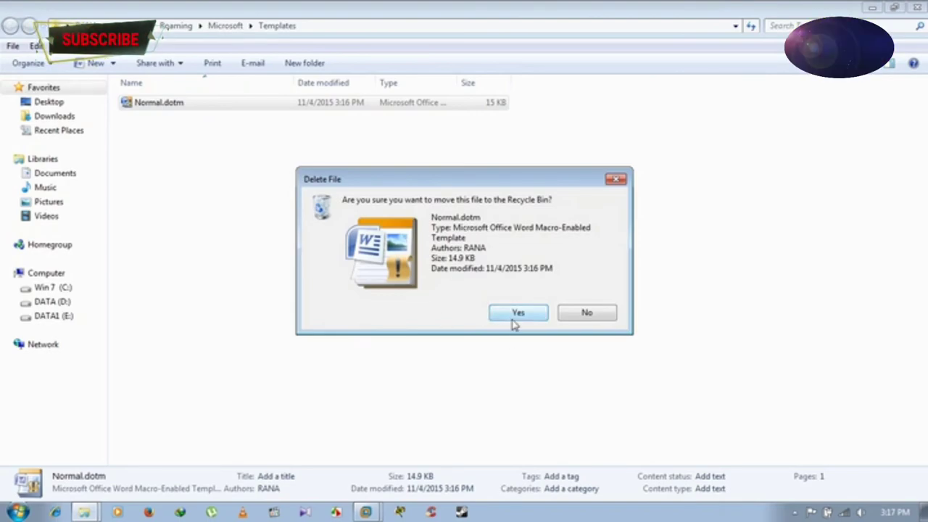
click(515, 316)
click(919, 6)
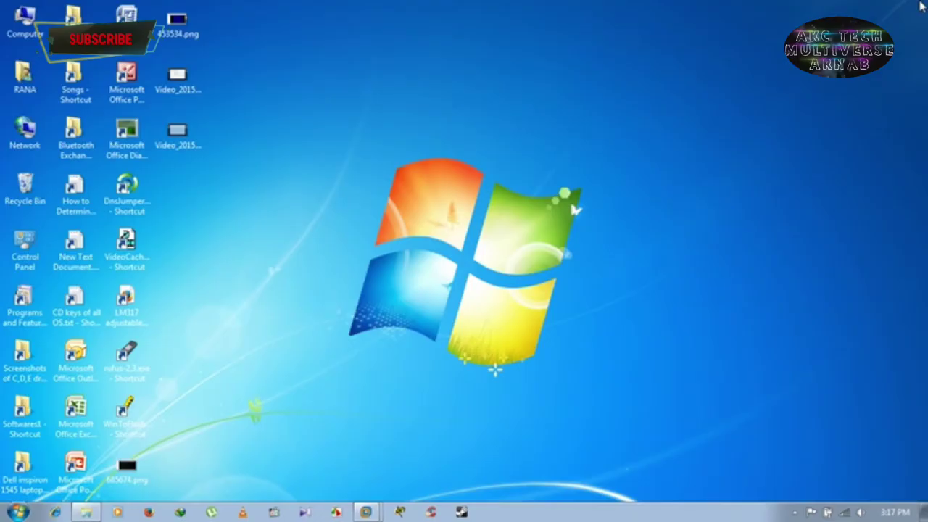
click(95, 511)
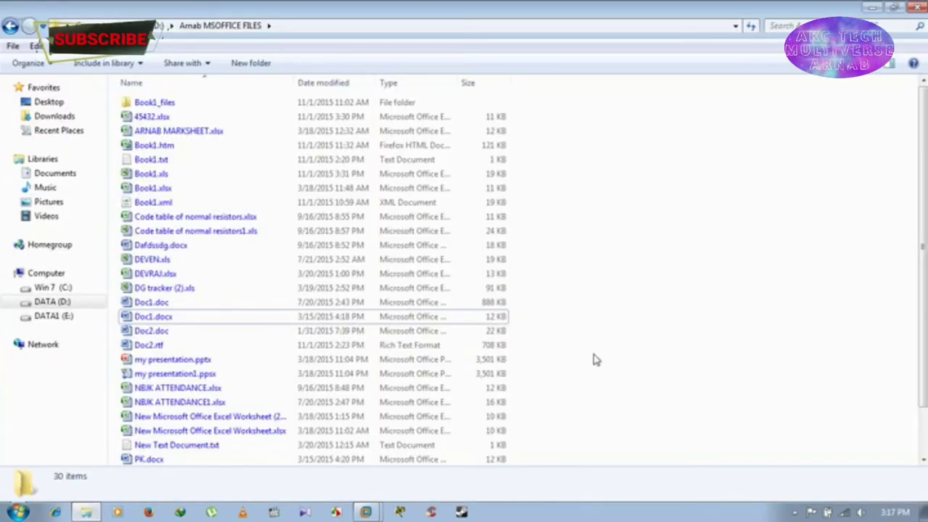
Step: Open Doc1.docx, confirm it works in Word, then close Word
click(144, 330)
click(142, 320)
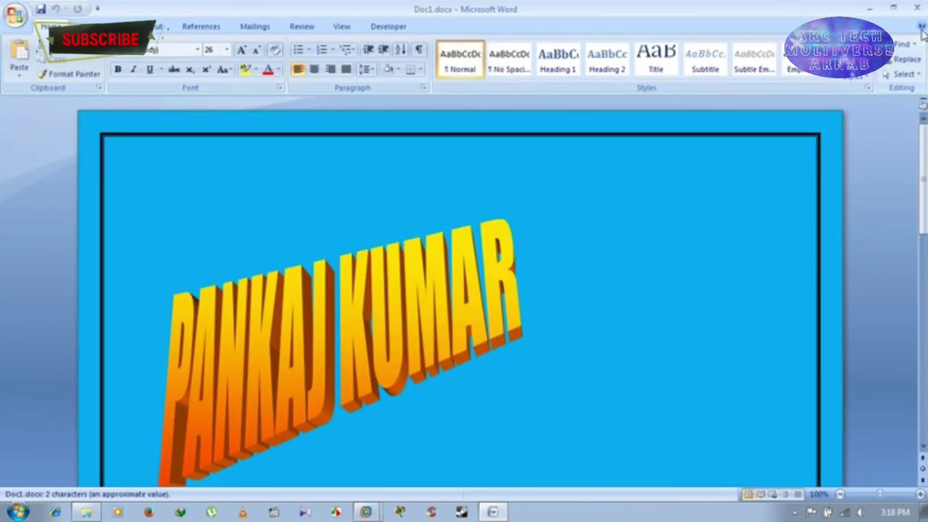
click(914, 7)
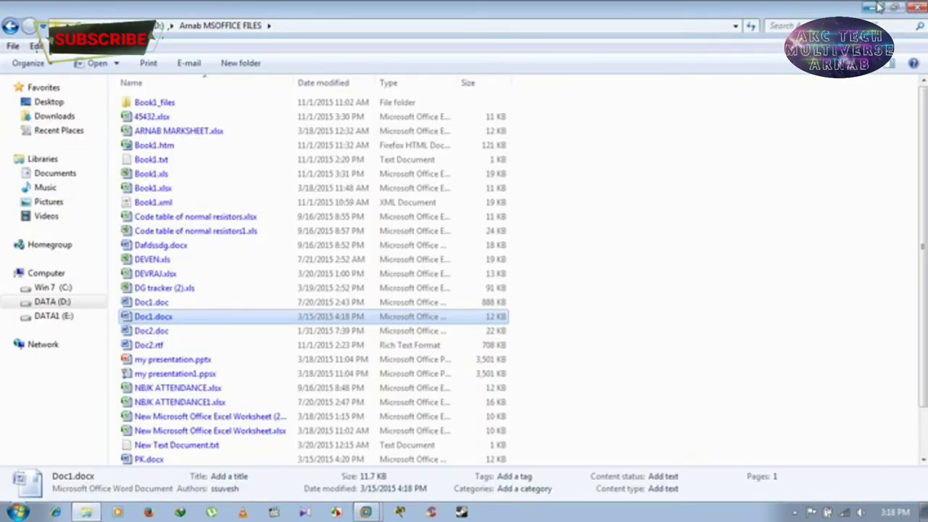
Step: Paste the Templates folder path into Windows search, listing two Templates folders
click(877, 7)
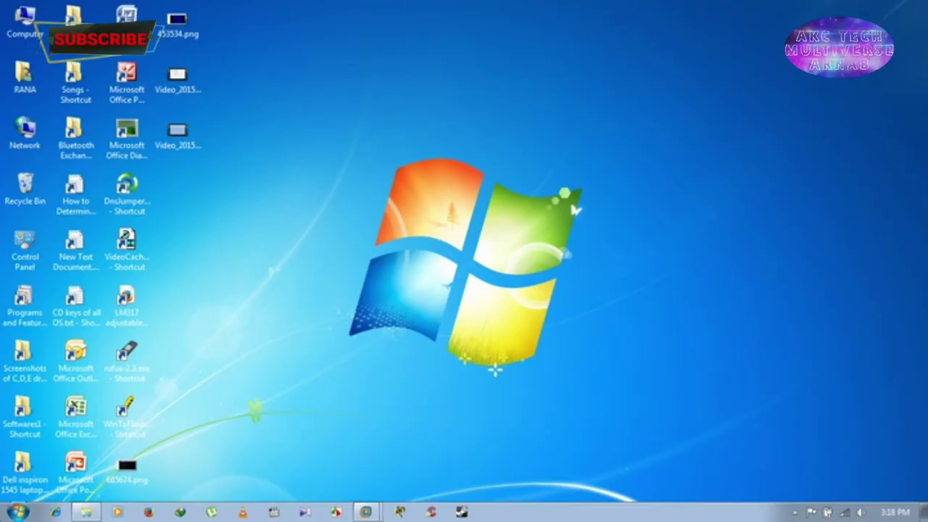
key(super)
right_click(58, 480)
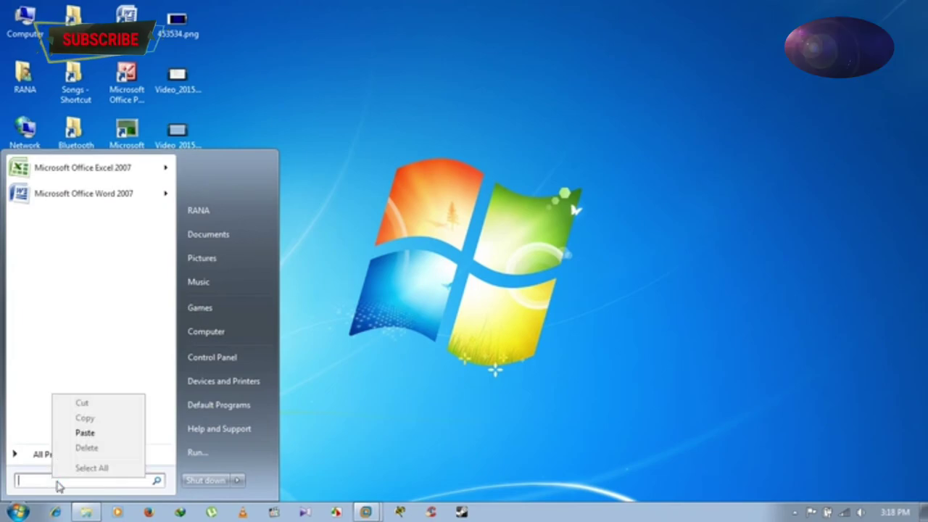
click(91, 435)
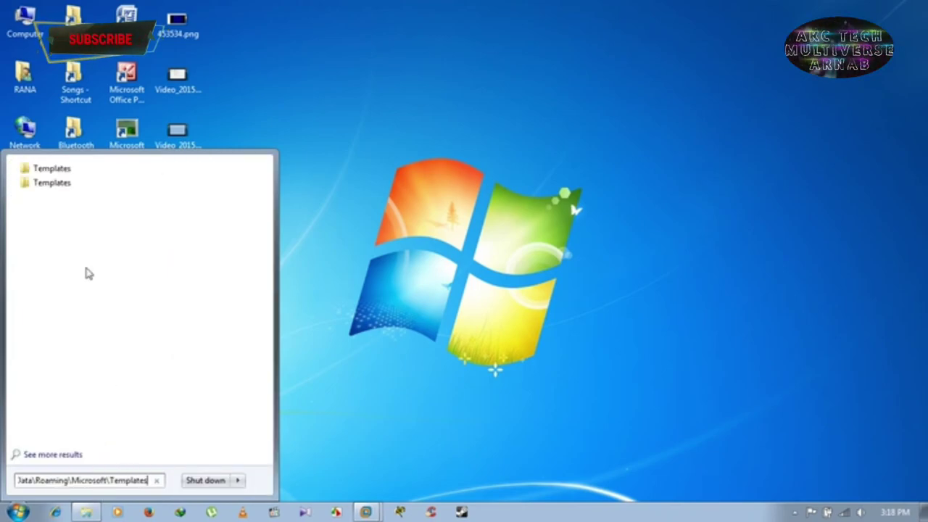
Step: Open and close the Templates folder from search, then empty the Recycle Bin
click(60, 184)
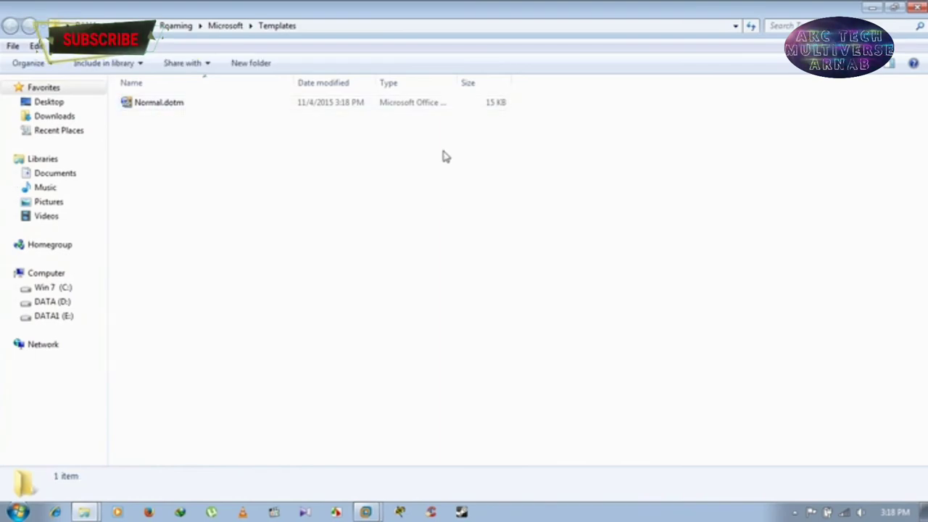
click(915, 7)
right_click(29, 187)
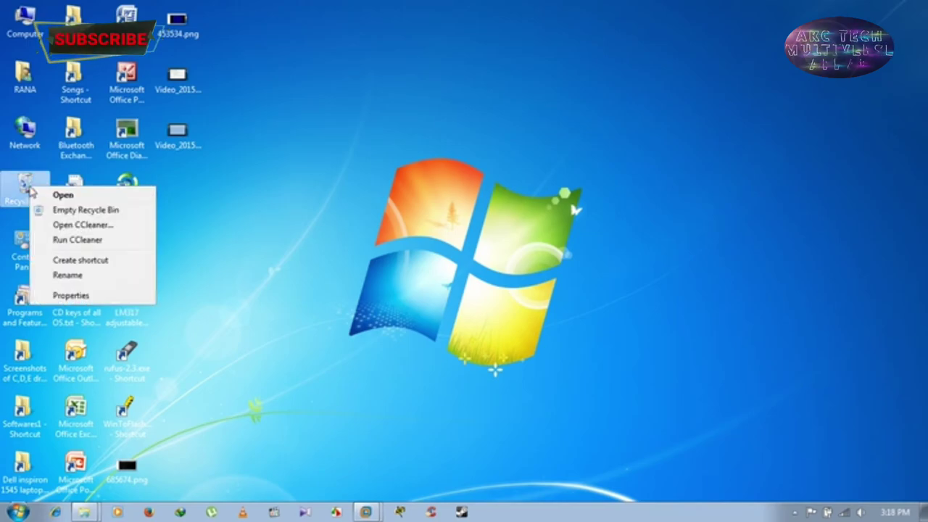
click(64, 210)
click(513, 307)
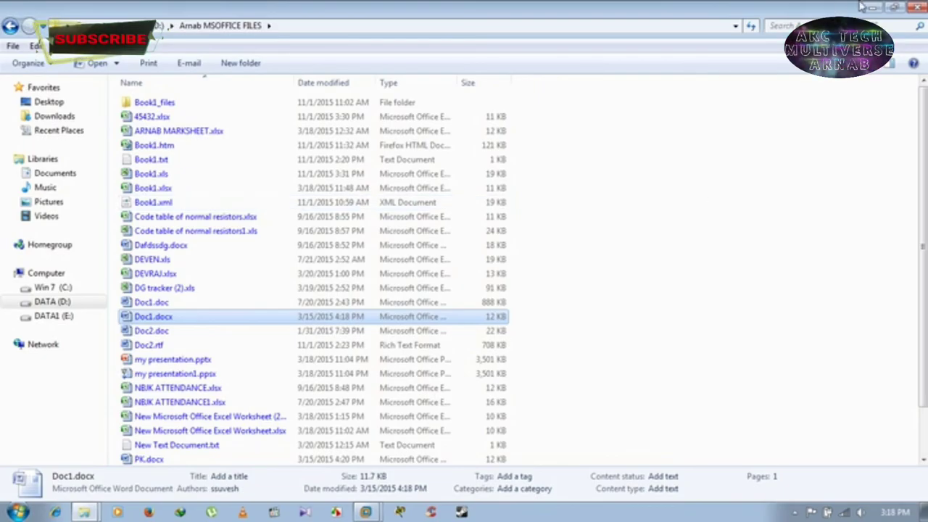
Step: Reopen Doc1.docx from the MS Office files folder, confirm it opens normally, then close Word
click(866, 7)
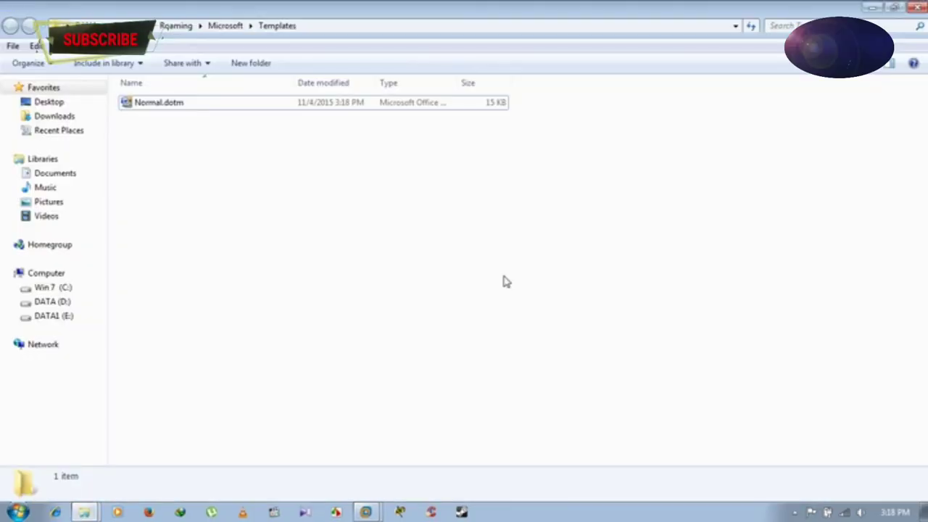
click(882, 7)
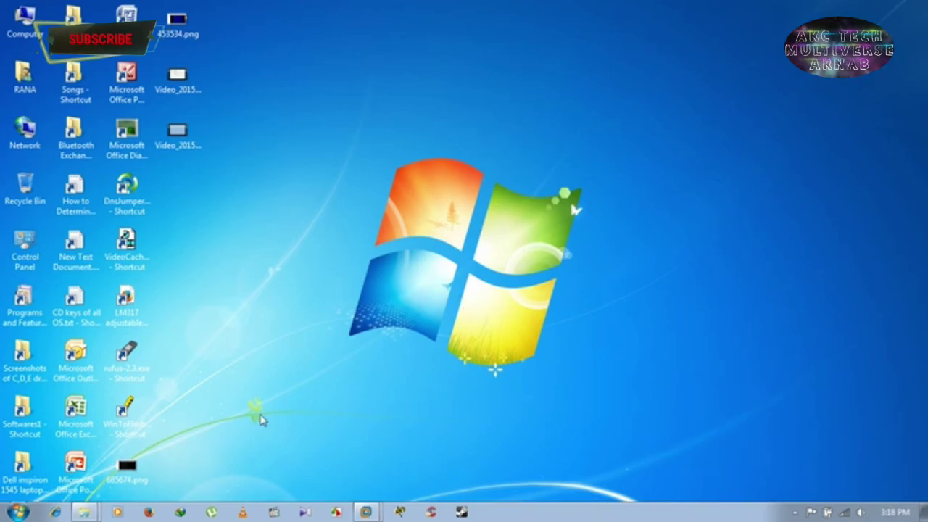
click(84, 510)
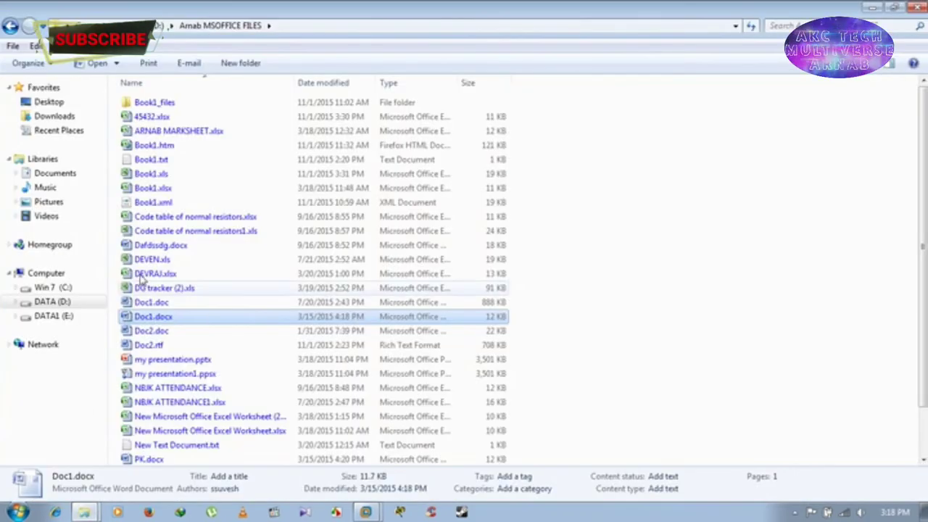
double_click(167, 320)
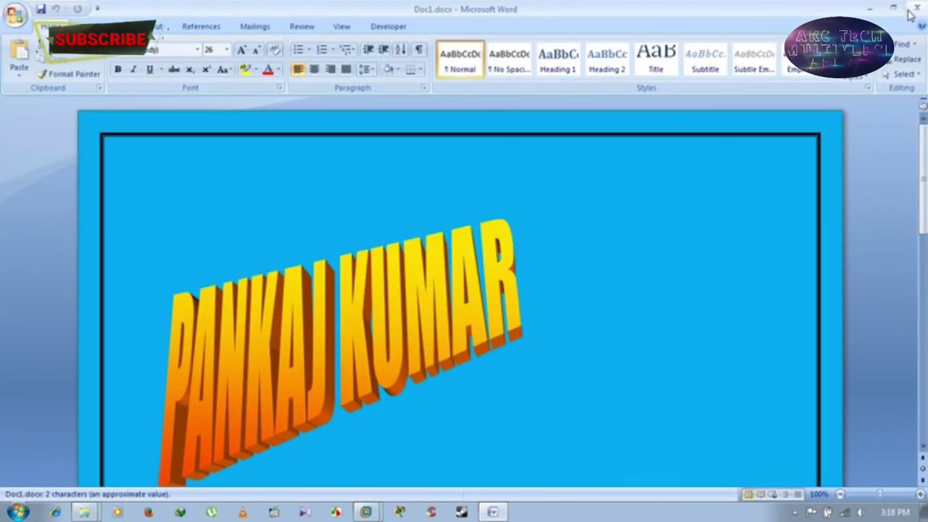
click(916, 8)
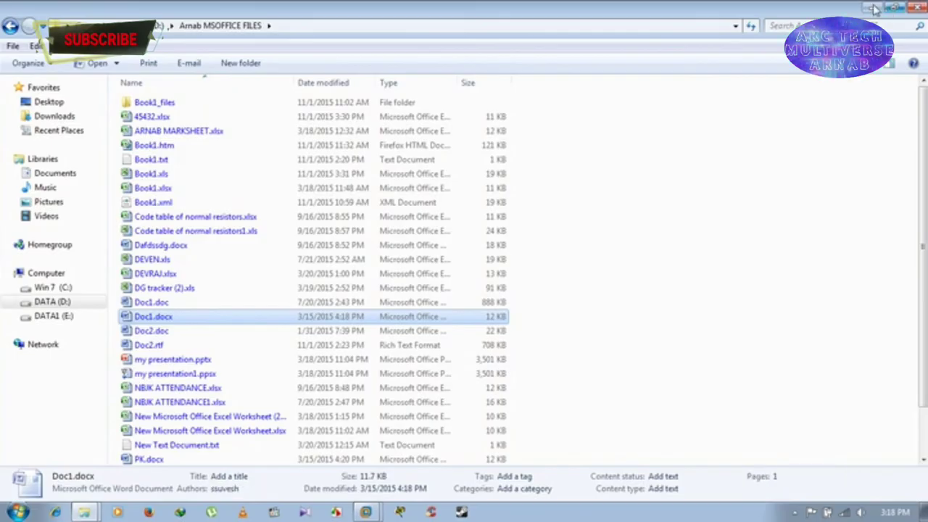
click(918, 7)
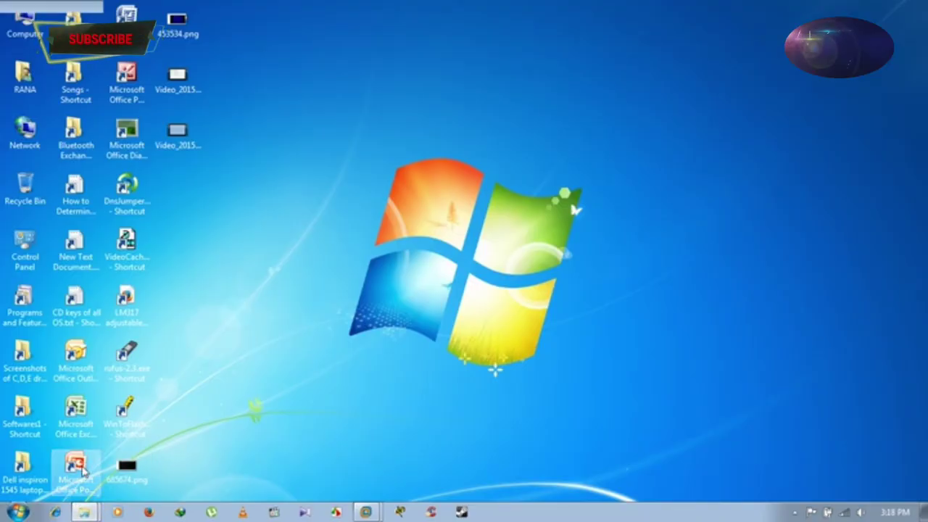
click(84, 511)
Step: Rename Normal.dotm to oldnormal.old and accept the file-extension change warning
click(85, 511)
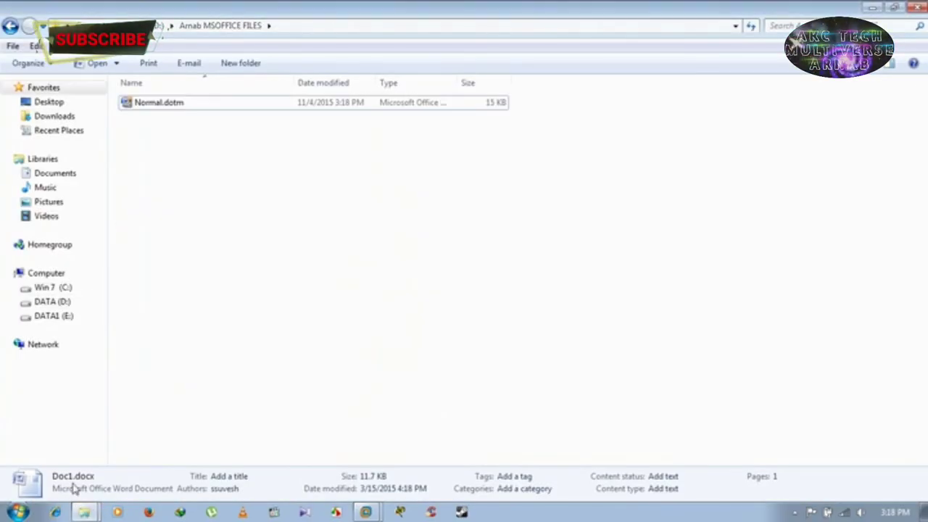
click(149, 105)
right_click(148, 105)
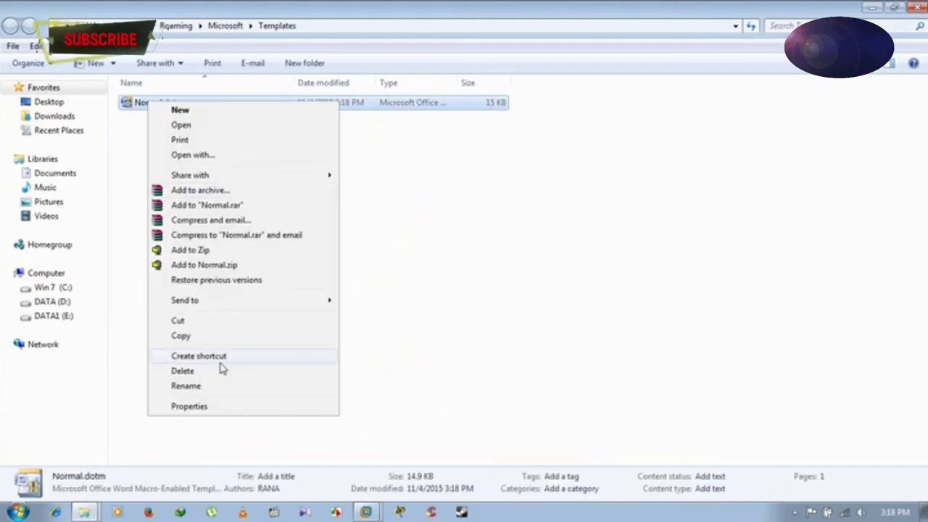
click(217, 388)
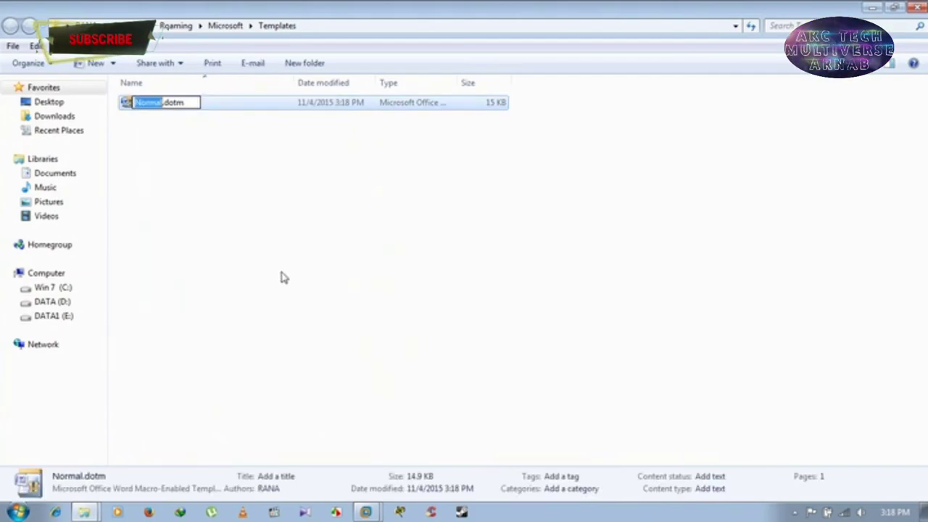
text(old)
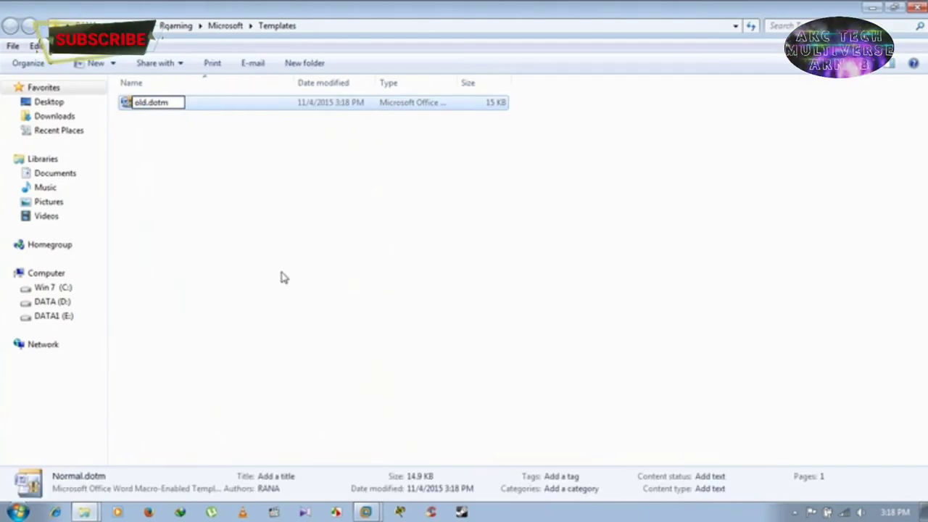
text(normal)
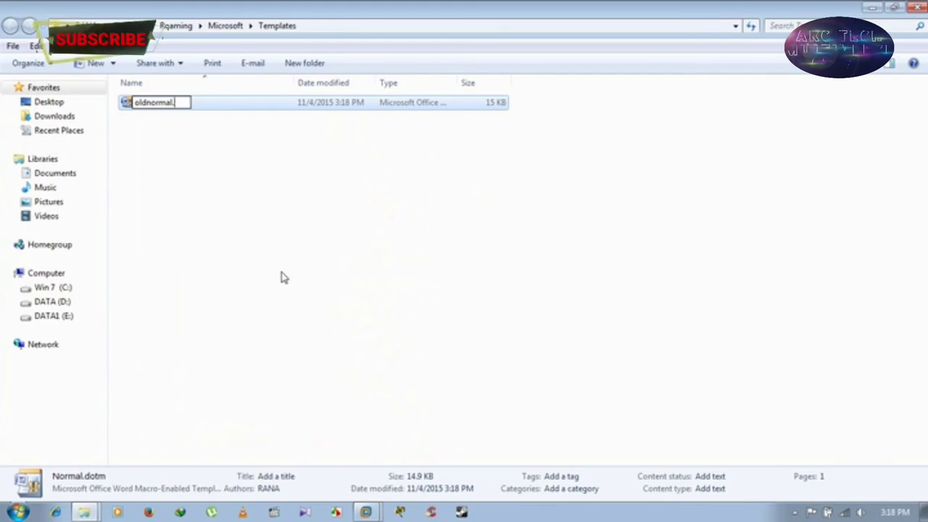
text(d)
key(Return)
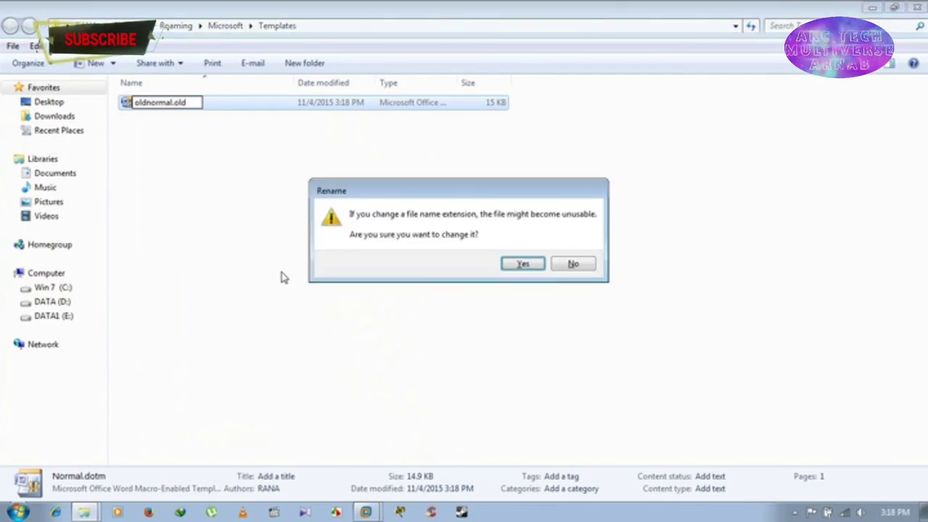
click(517, 263)
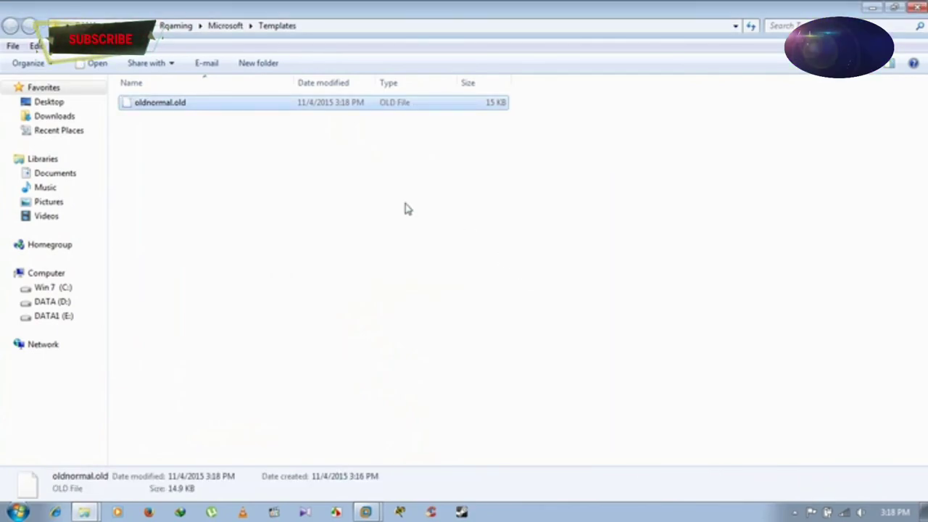
click(161, 121)
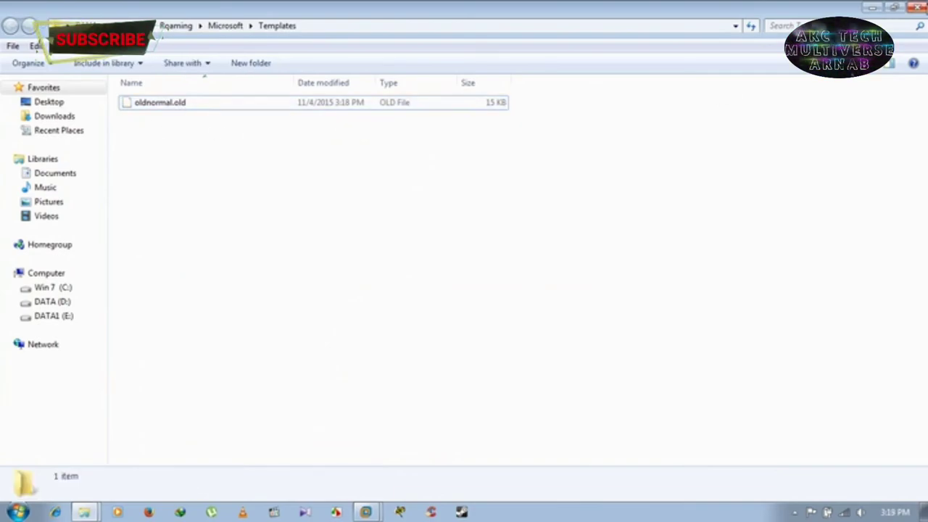
Step: Open Doc1.docx from its folder in Word, then close Word once it loads
click(625, 224)
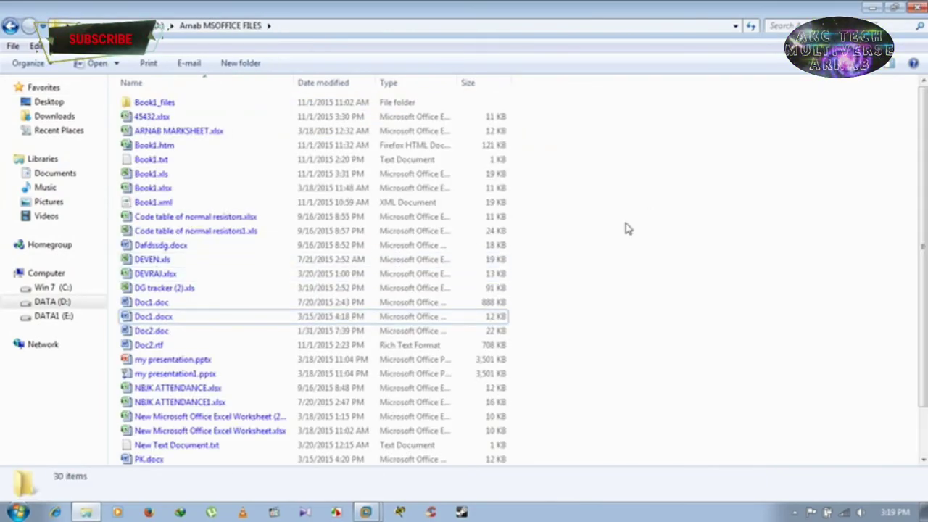
click(152, 319)
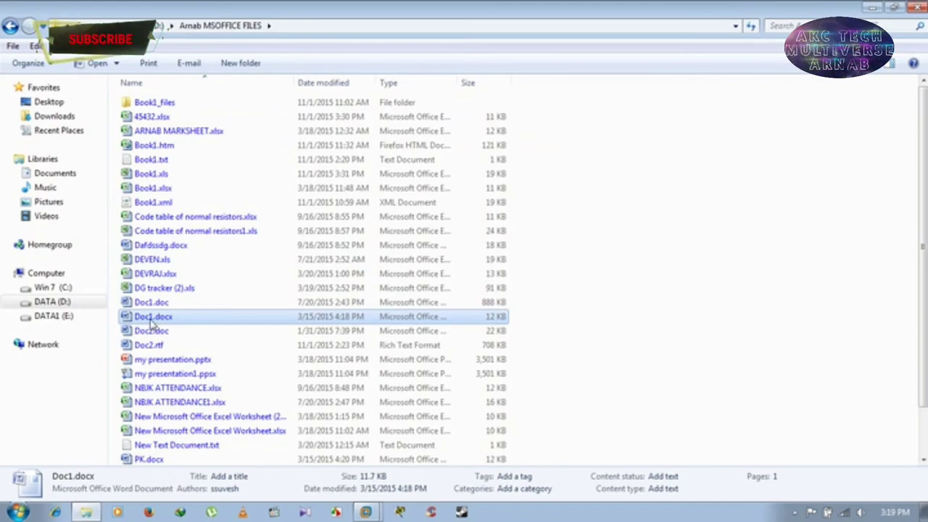
double_click(152, 325)
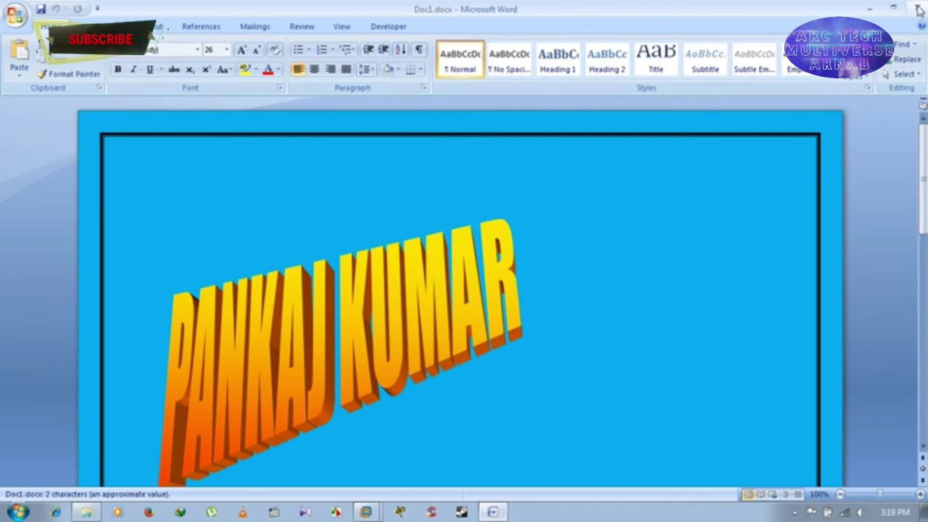
click(918, 9)
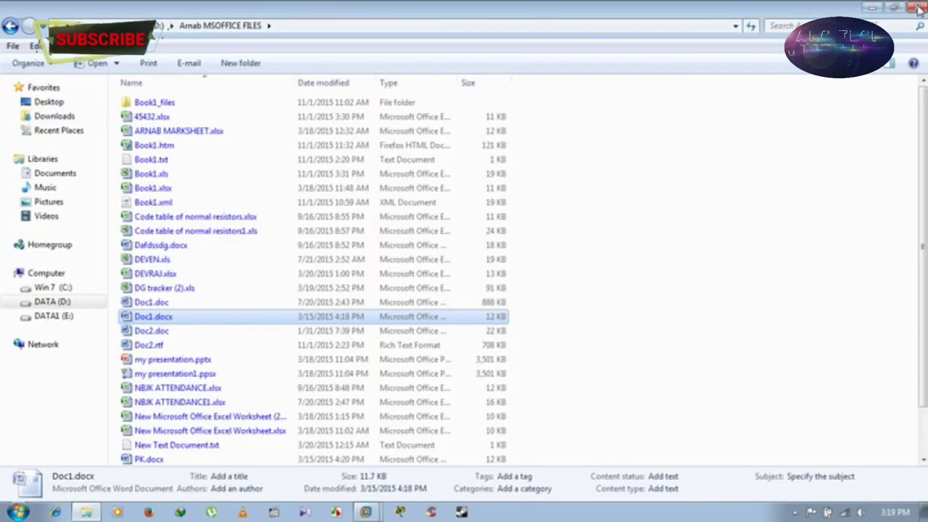
Step: Check that the Templates folder, found via a pasted path in Start search, now has Normal.dotm beside oldnormal.old
click(874, 9)
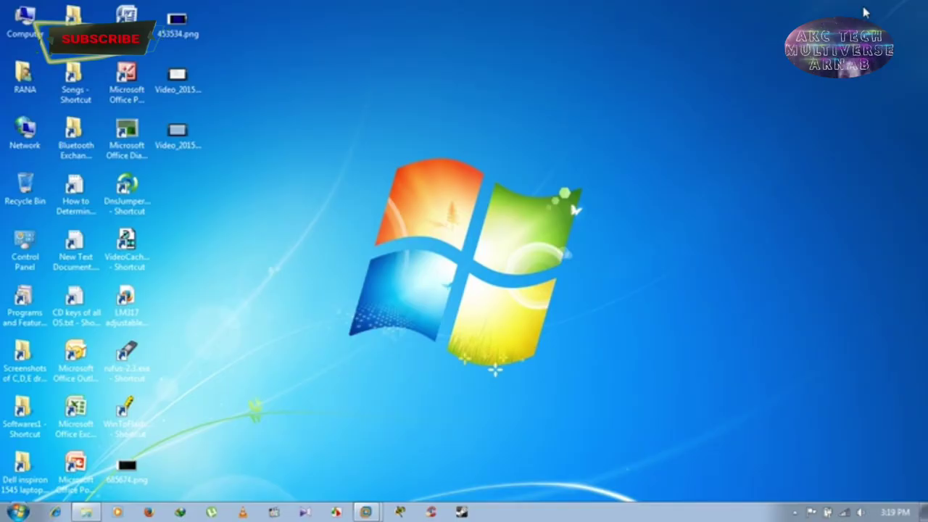
click(21, 511)
right_click(61, 481)
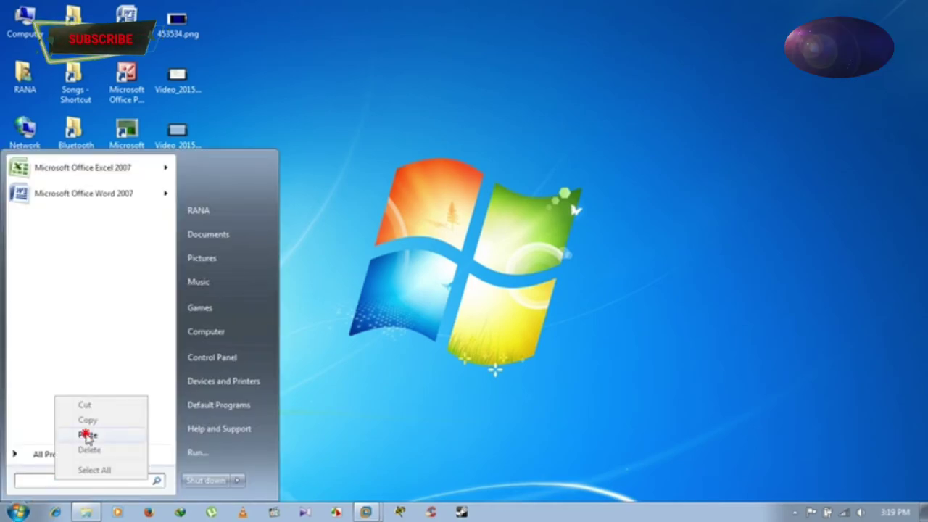
click(86, 435)
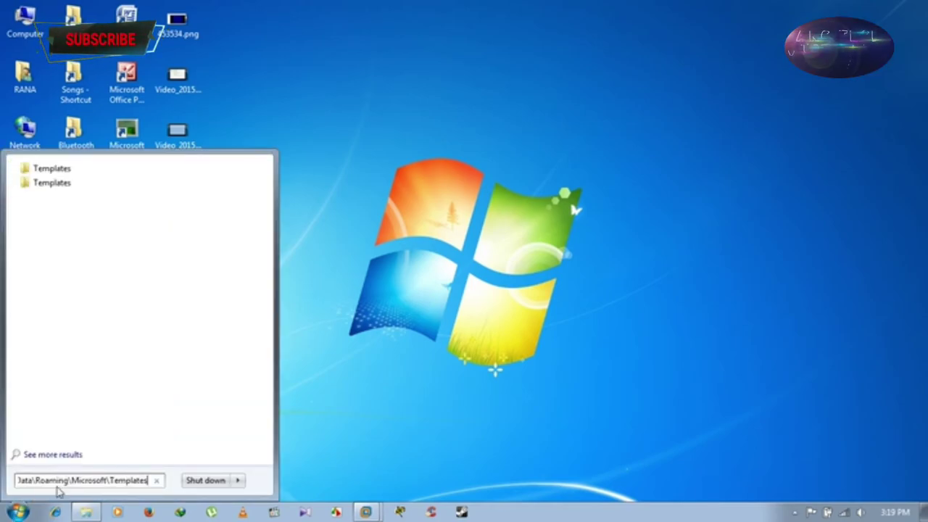
click(52, 183)
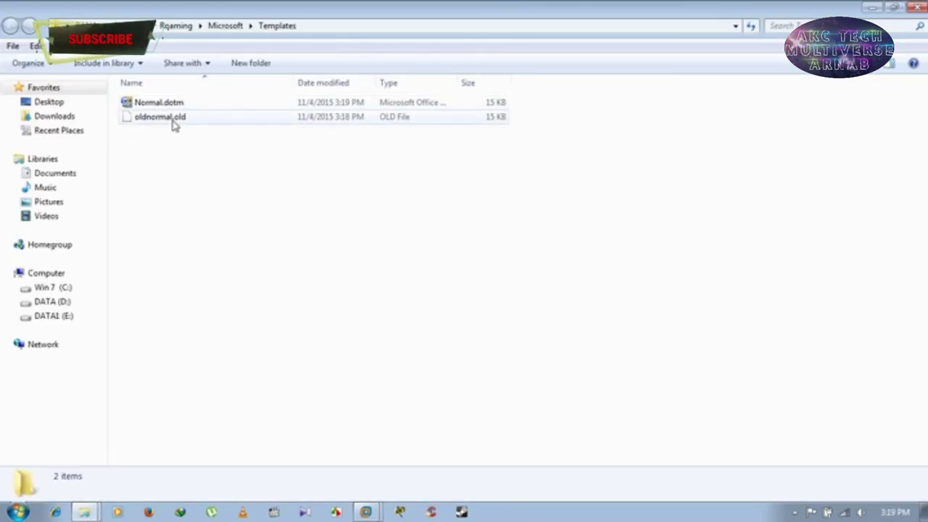
click(922, 6)
click(85, 511)
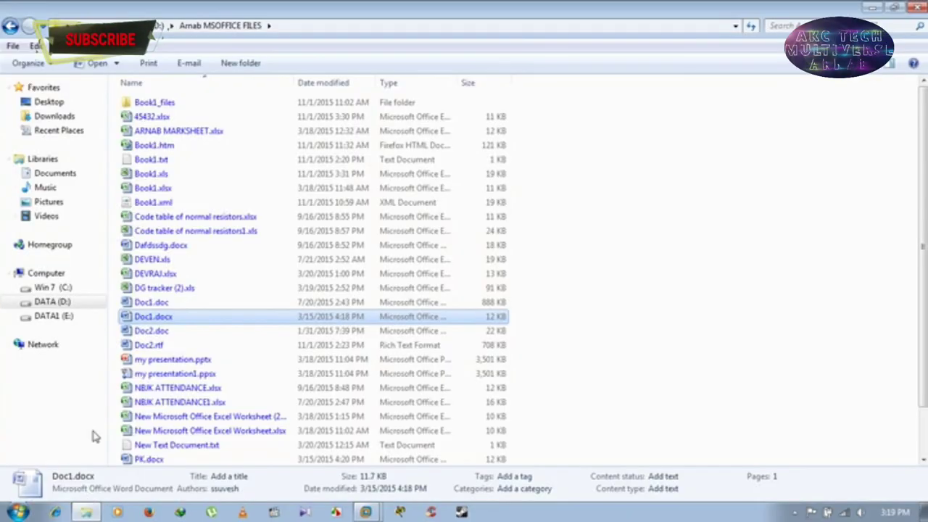
Step: Open Doc1.docx error-free, close Word and the folder window, then refresh the desktop
double_click(145, 319)
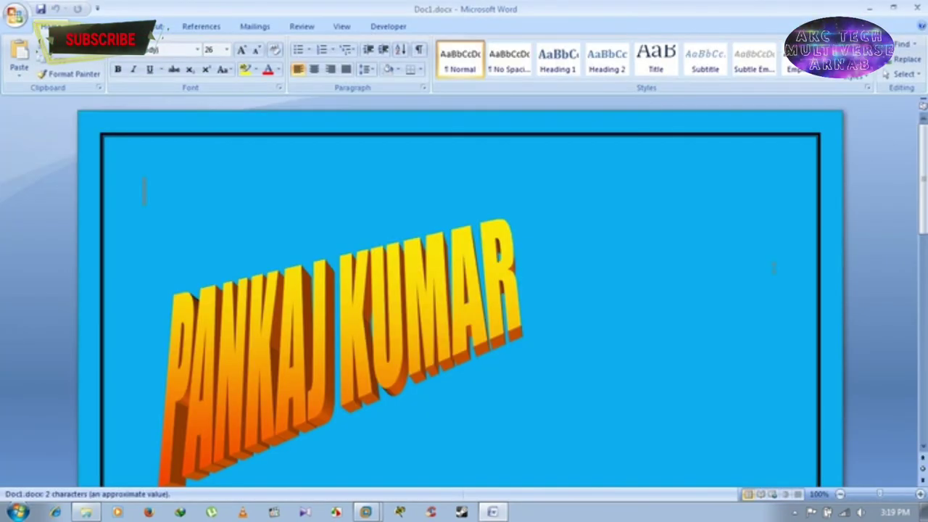
click(918, 7)
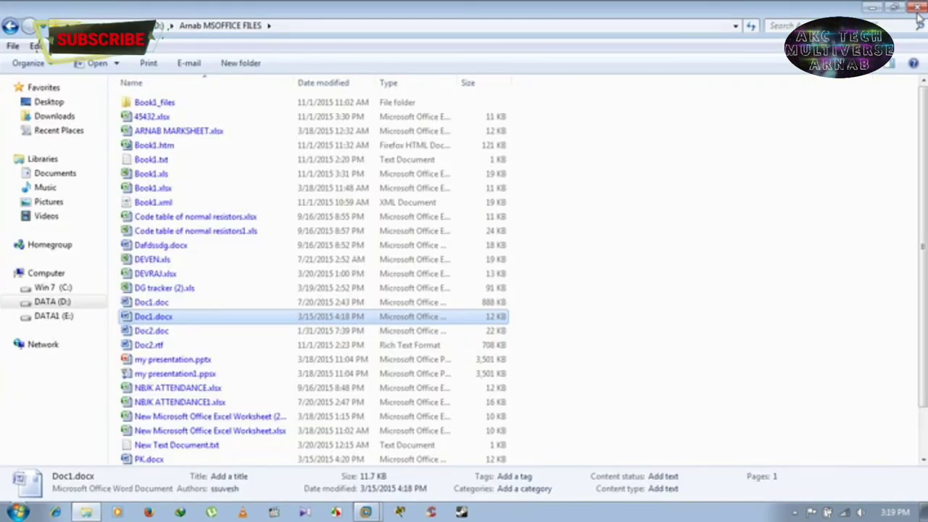
click(916, 7)
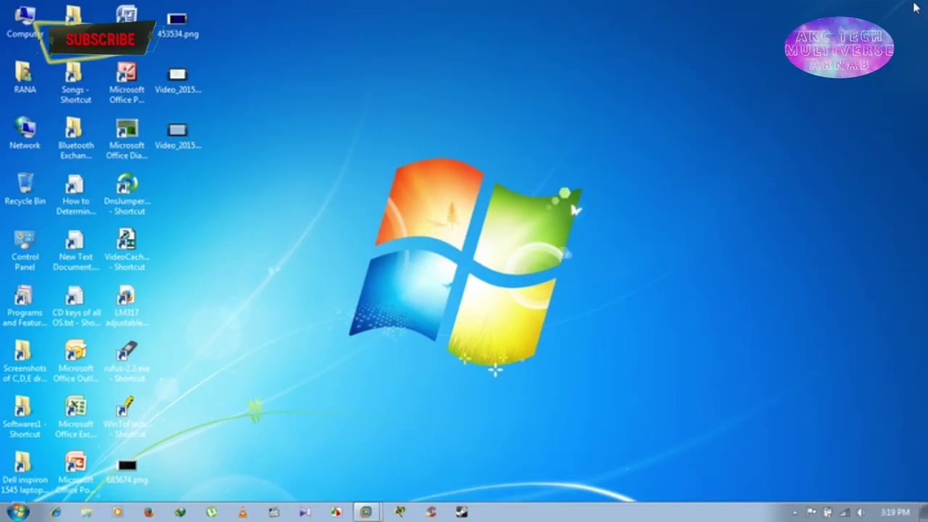
right_click(361, 190)
click(383, 222)
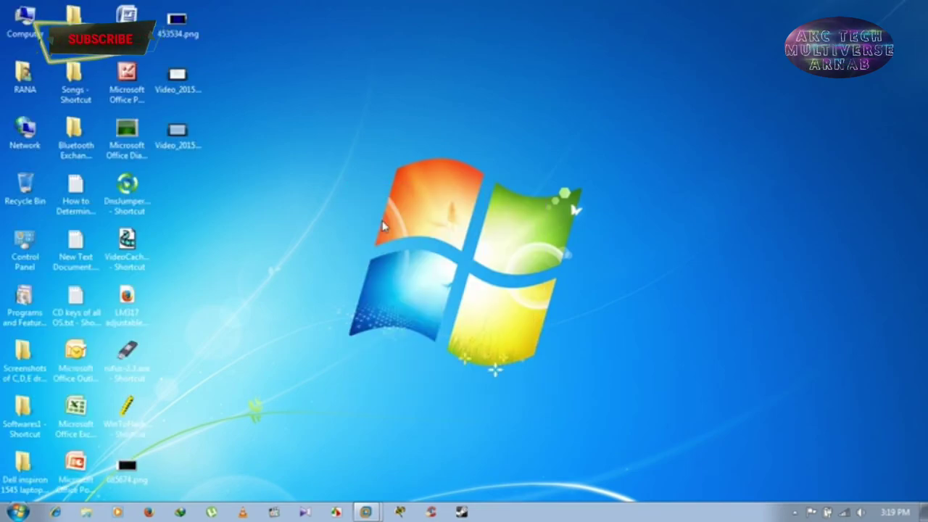
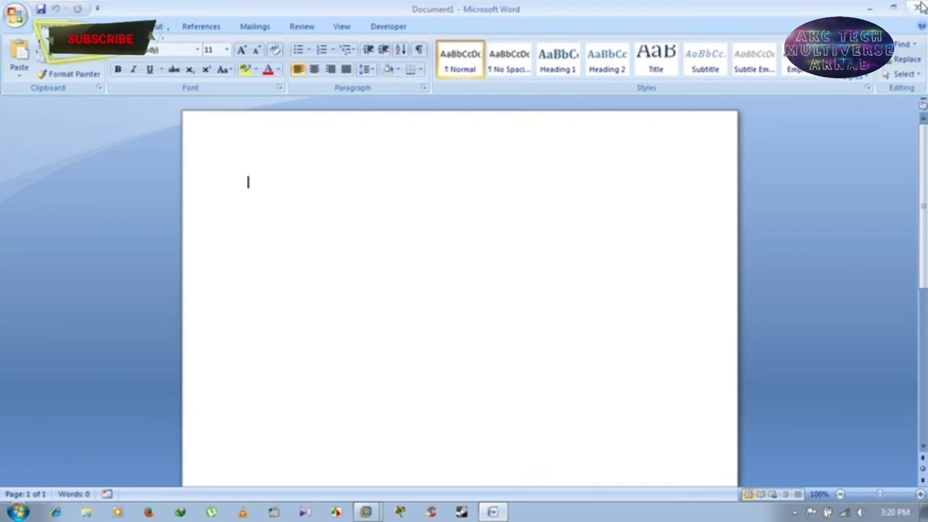
Step: Exit Word 2007 by closing the blank Document1 window, returning to the desktop
click(919, 7)
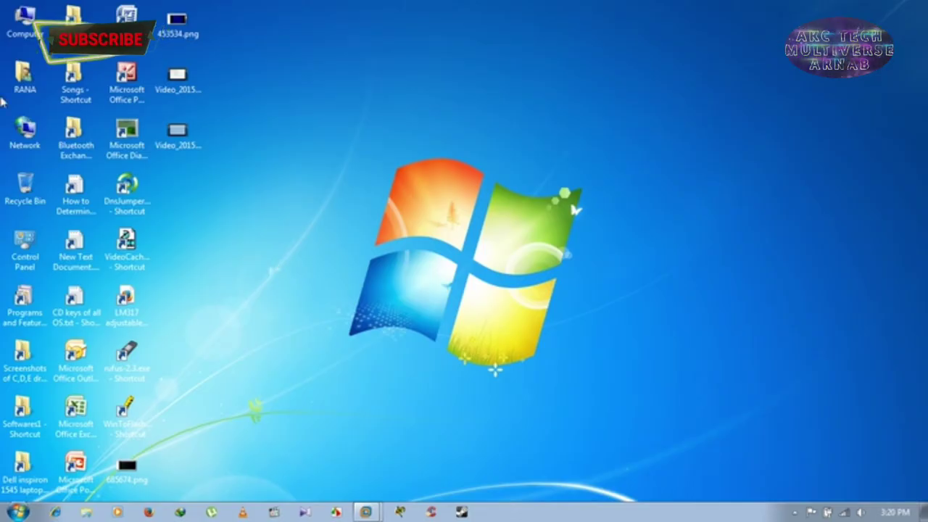
Step: Browse from Computer into DATA (D:) and open the Arnab MSOFFICE FILES folder with its 30 Office files
double_click(22, 17)
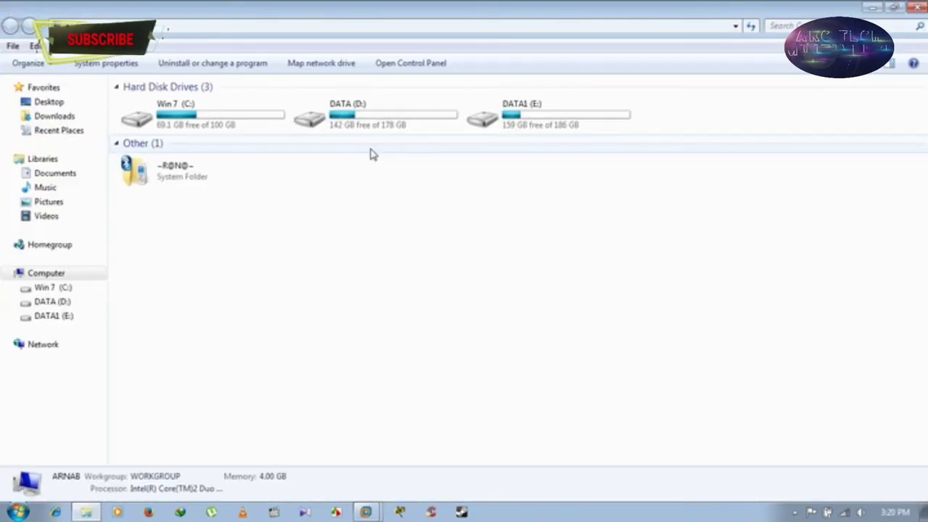
double_click(368, 127)
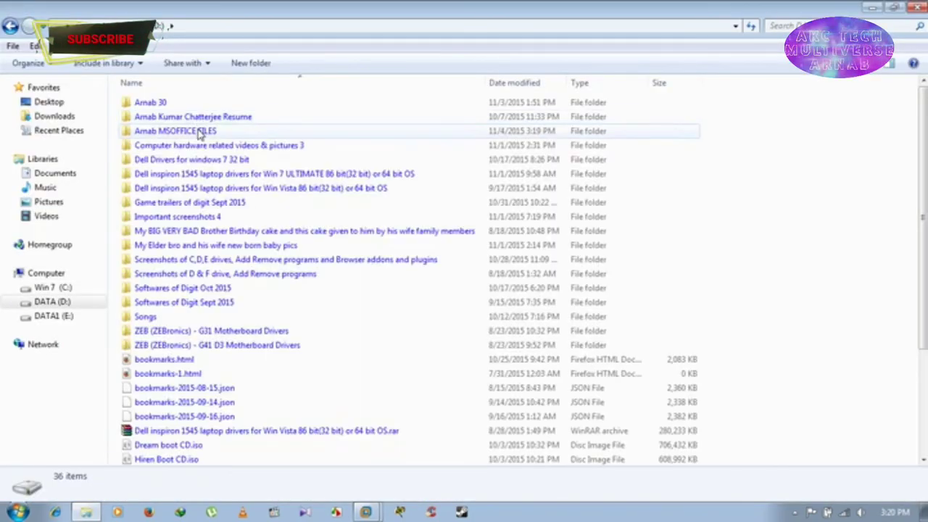
double_click(201, 133)
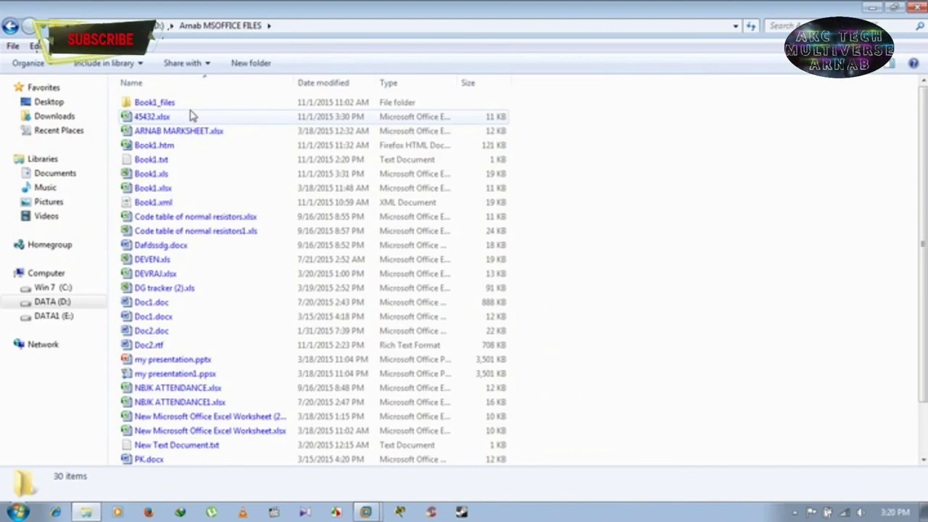
click(819, 160)
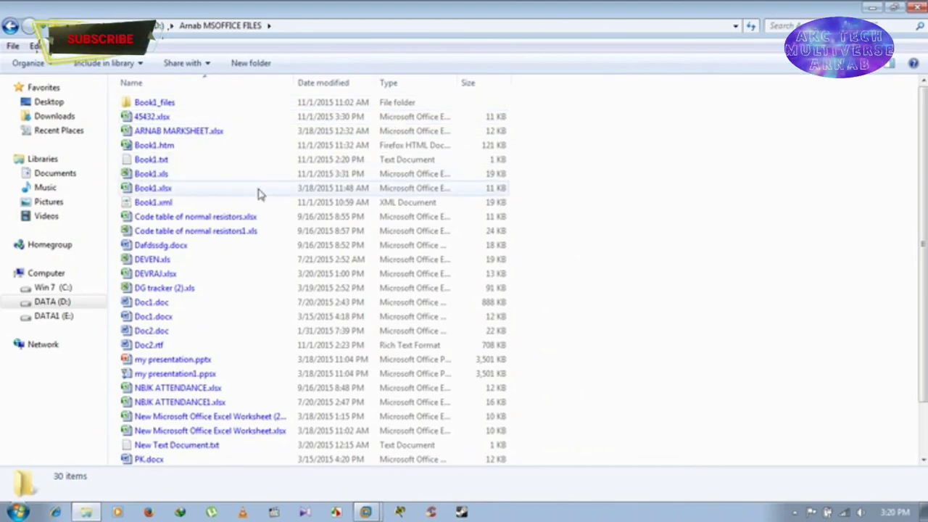